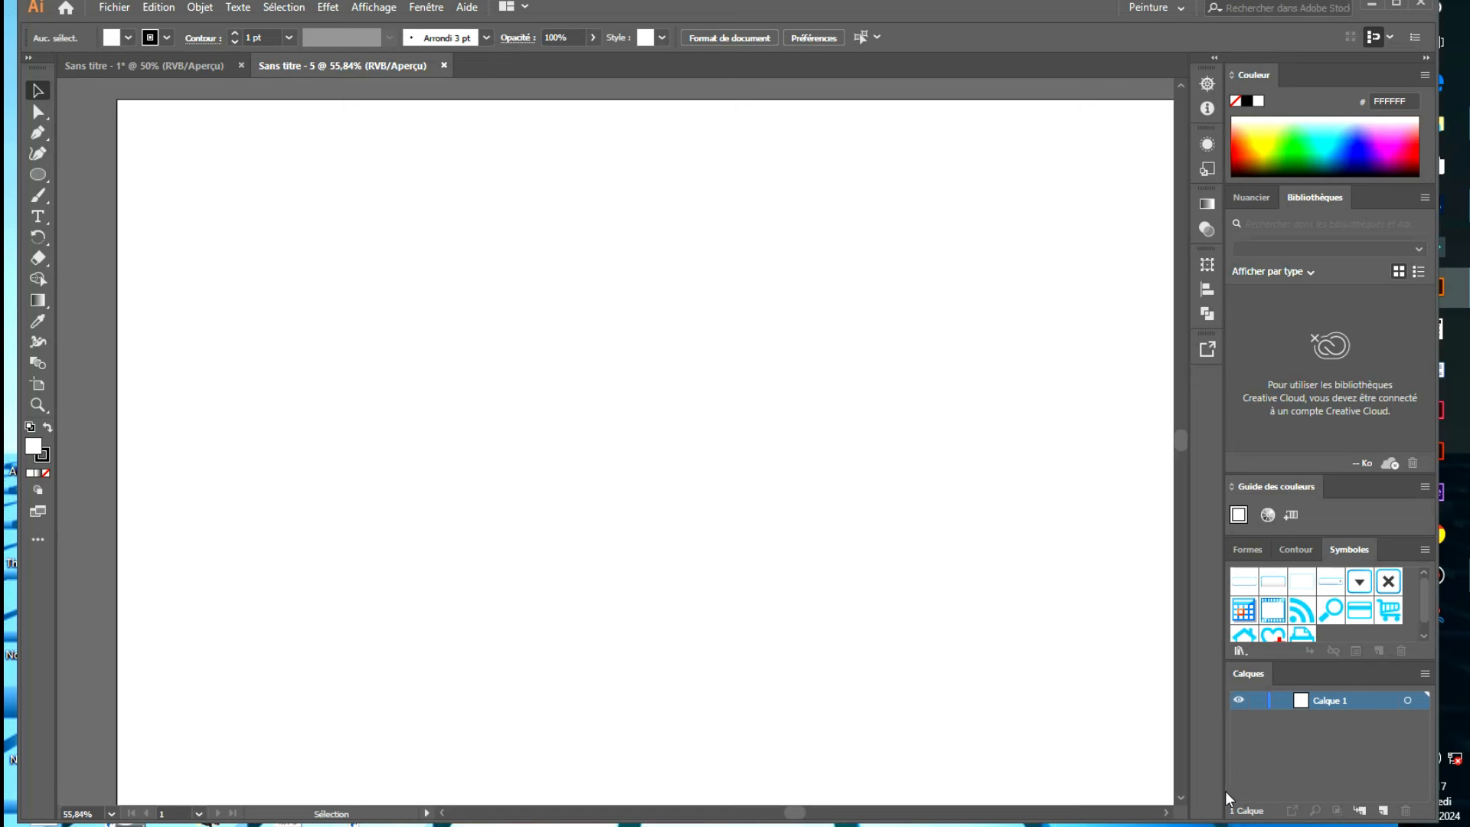
Place the PRO logo image from the taff folder on the artboard and scale it to about 690 px square on the left side
{"action": "left_click", "coordinate": [1166, 813]}
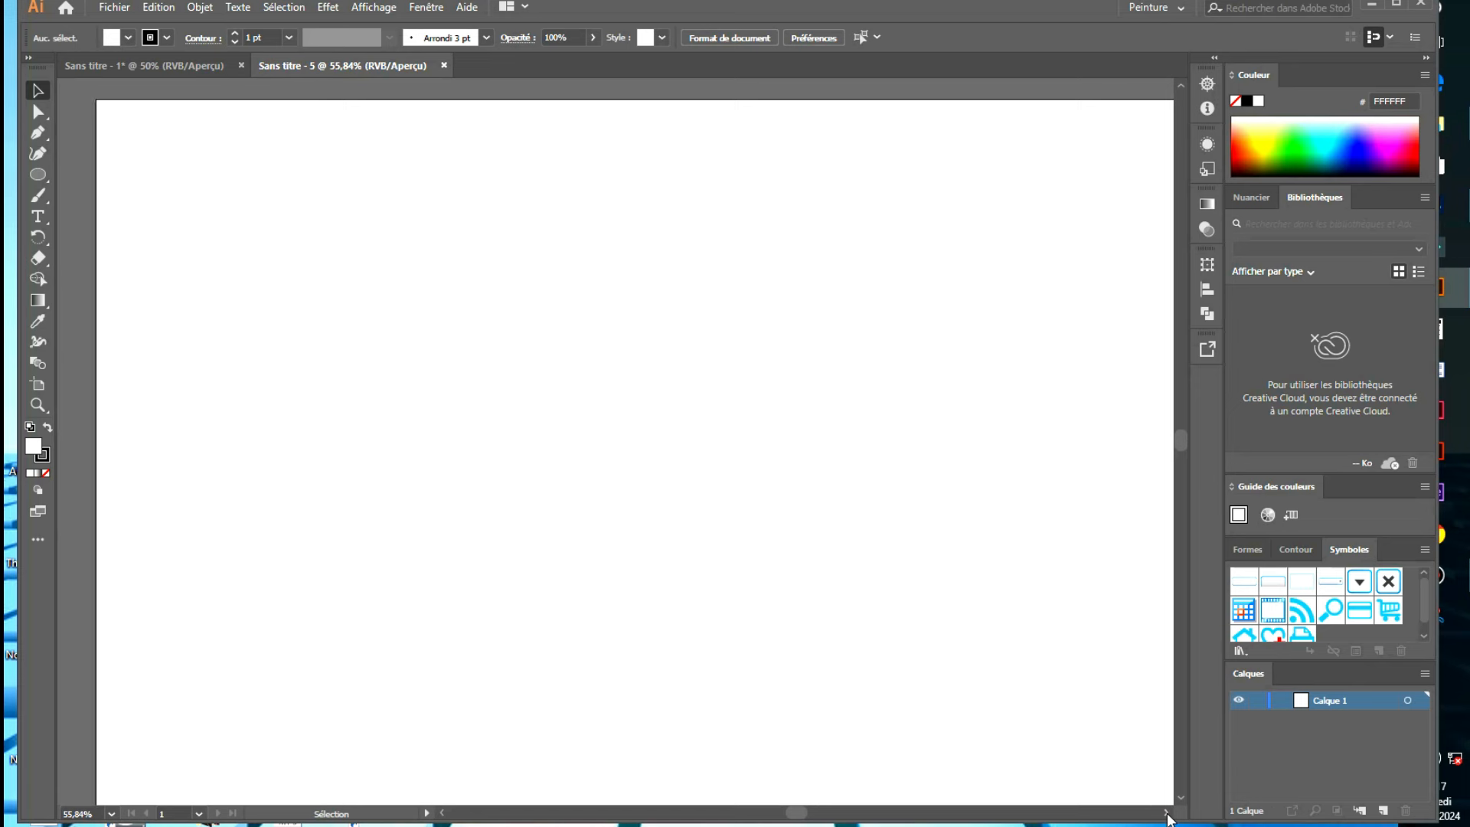
{"action": "left_click", "coordinate": [1166, 813]}
{"action": "left_click", "coordinate": [1167, 813]}
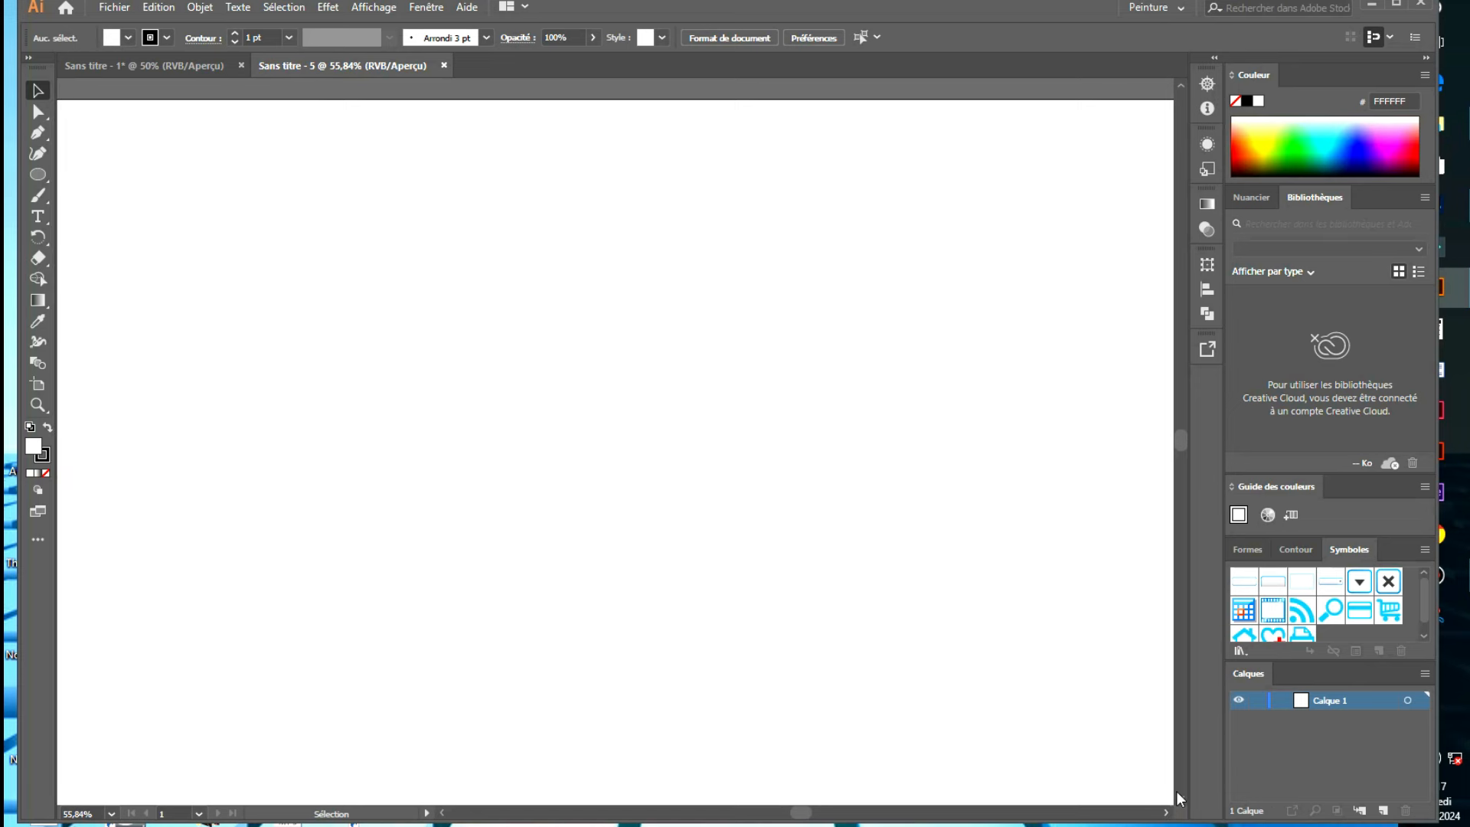
{"action": "left_click", "coordinate": [1179, 801]}
{"action": "left_click", "coordinate": [1178, 801]}
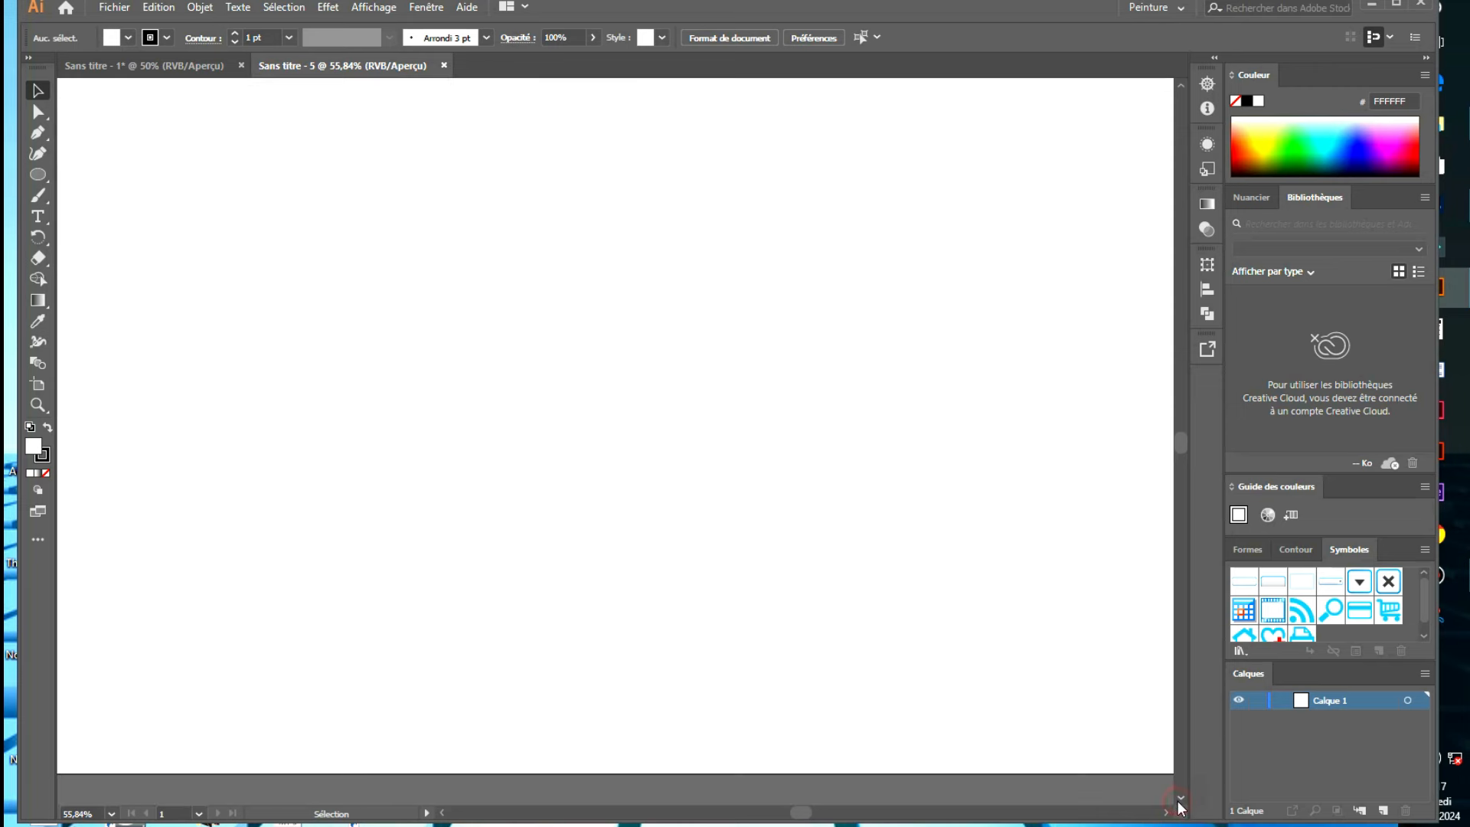
{"action": "left_click", "coordinate": [1183, 85]}
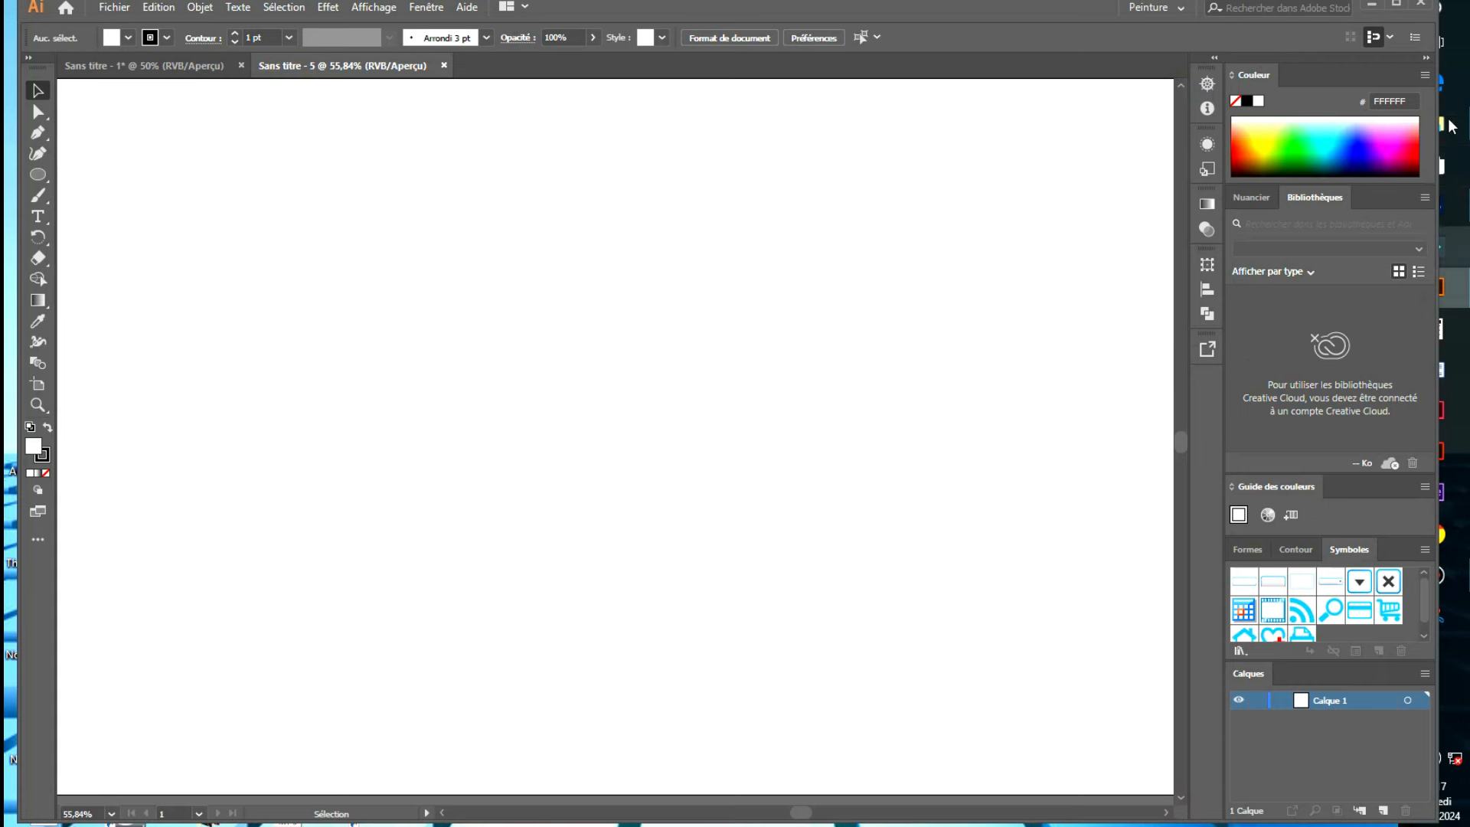
{"action": "left_click", "coordinate": [1449, 118]}
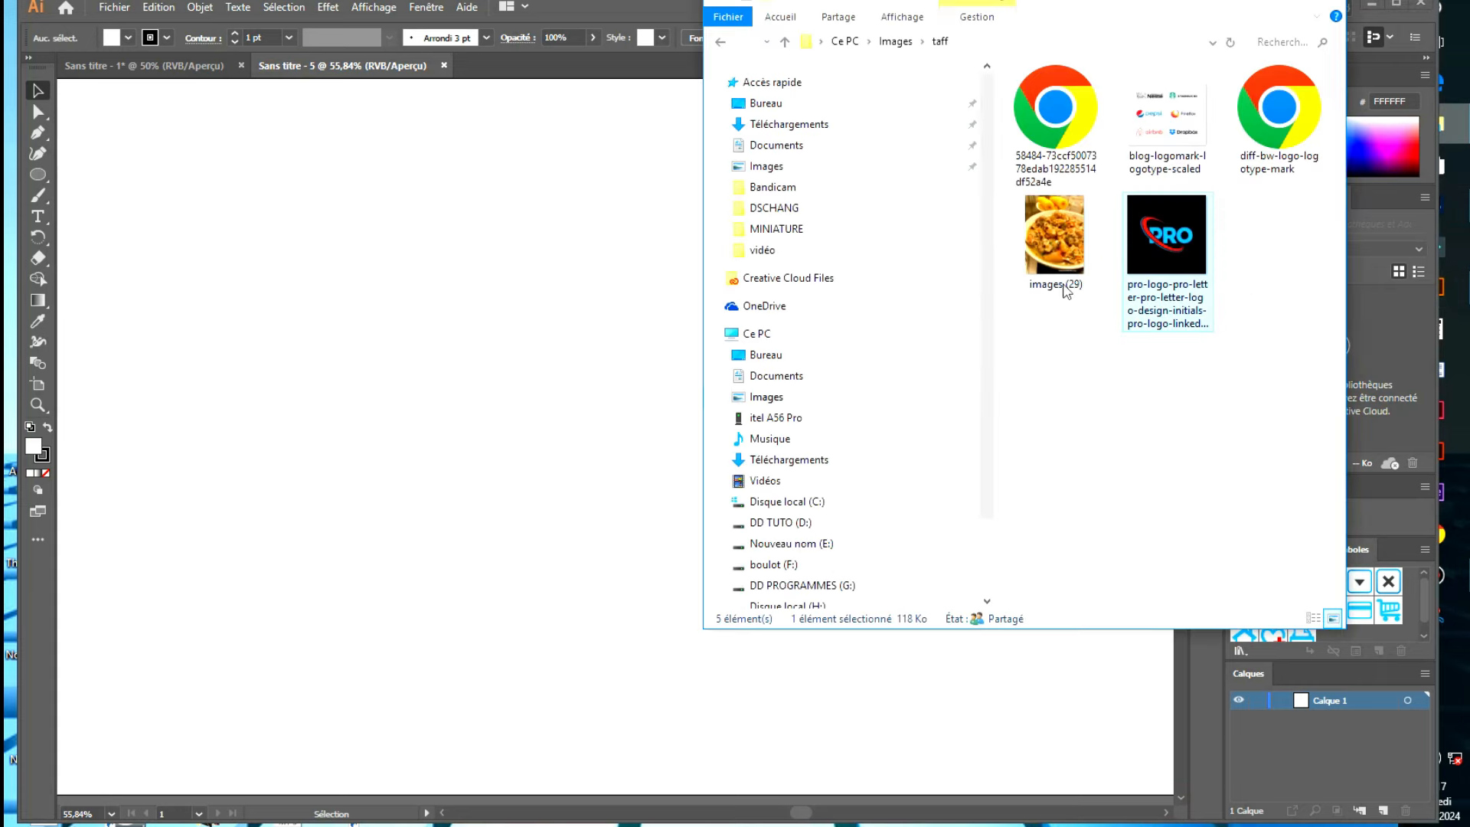
{"action": "left_click_drag", "start_coordinate": [1187, 238], "coordinate": [421, 584]}
{"action": "left_click_drag", "start_coordinate": [599, 592], "coordinate": [741, 482]}
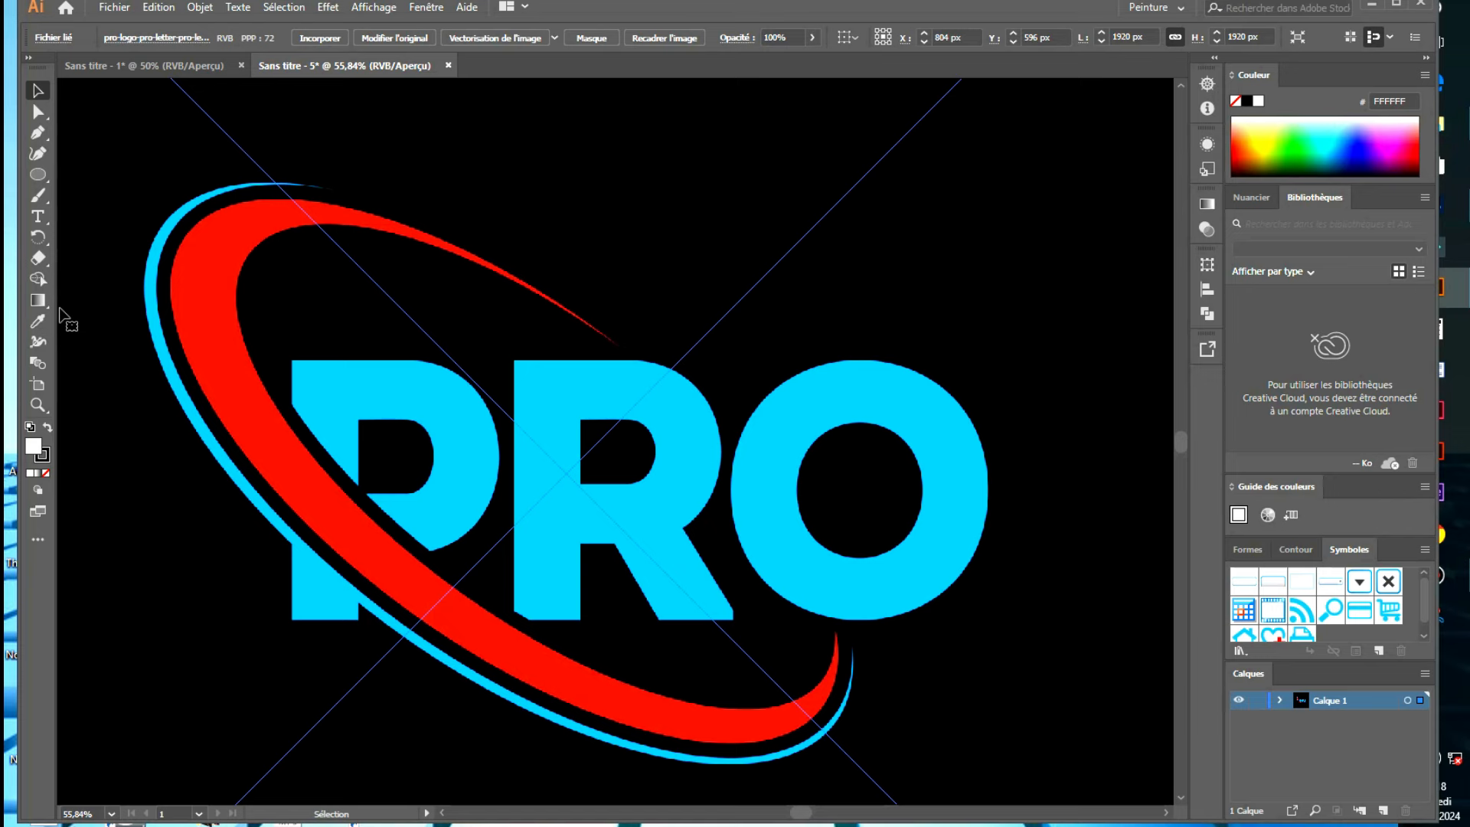
{"action": "left_click_drag", "start_coordinate": [1043, 174], "coordinate": [444, 508]}
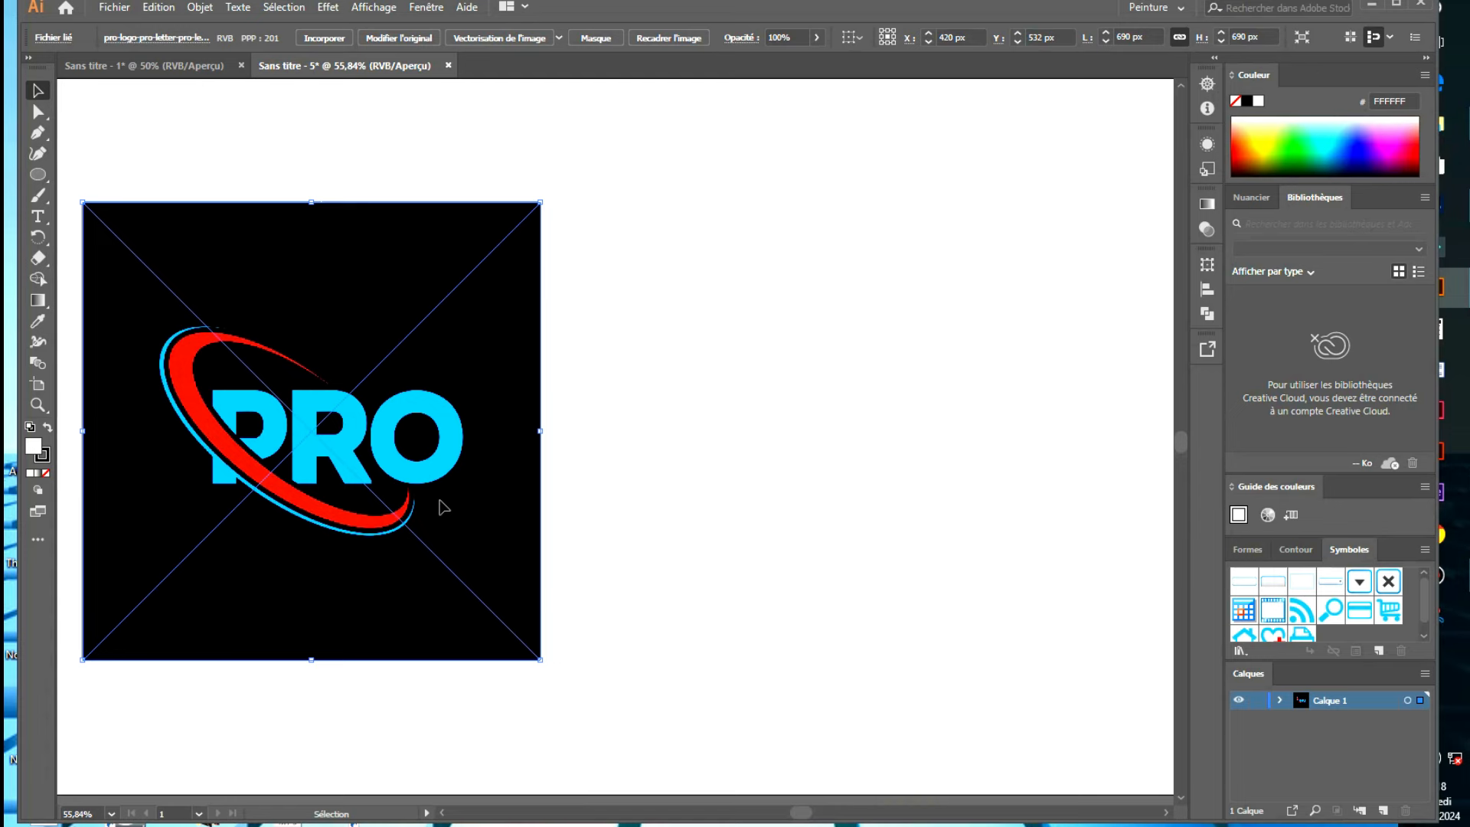
Draw an ellipse of about 463 by 563 px to the right of the logo and remove its fill
{"action": "left_click", "coordinate": [39, 174]}
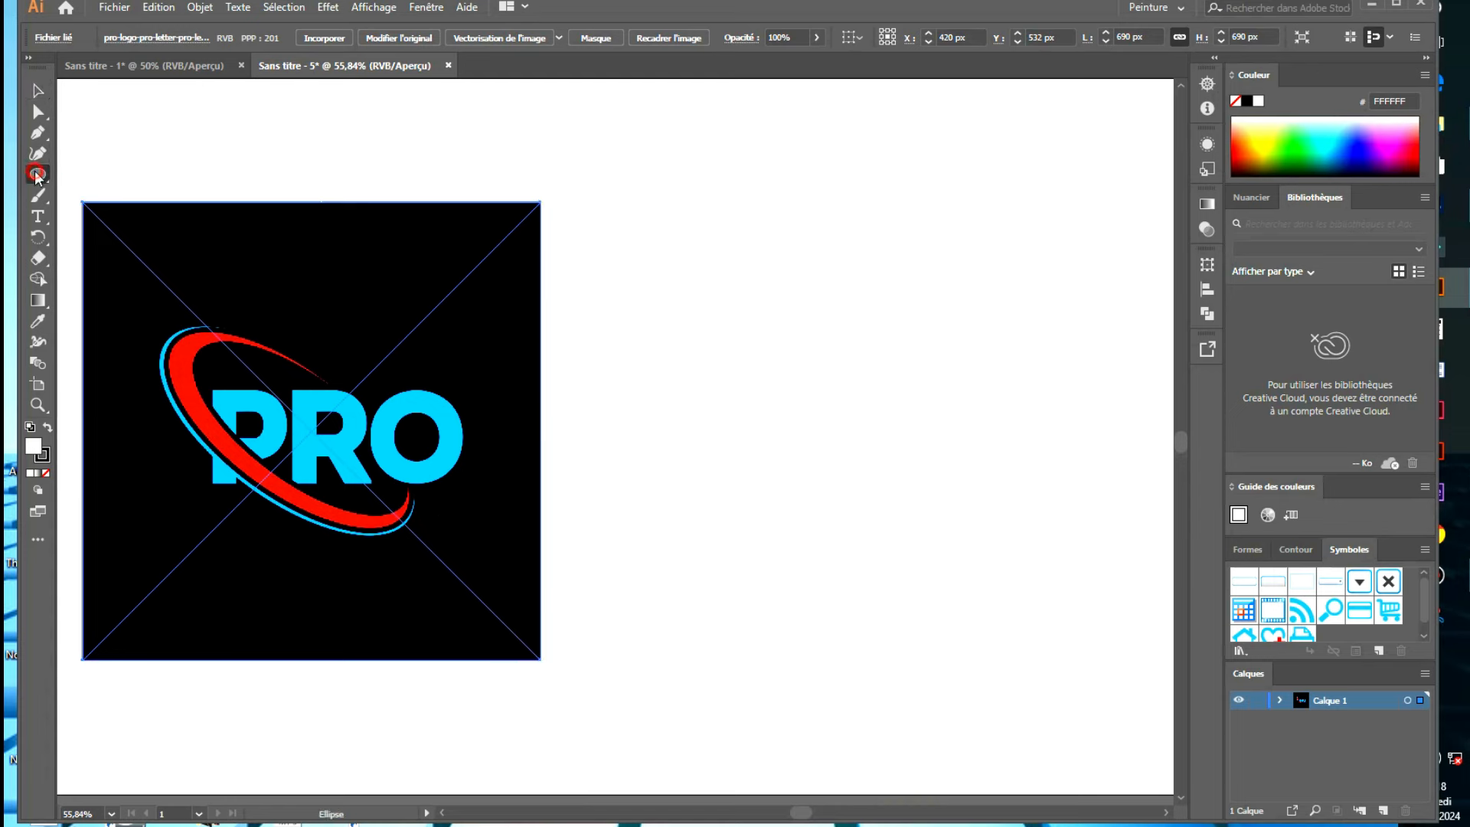
{"action": "left_click_drag", "start_coordinate": [728, 280], "coordinate": [1037, 656]}
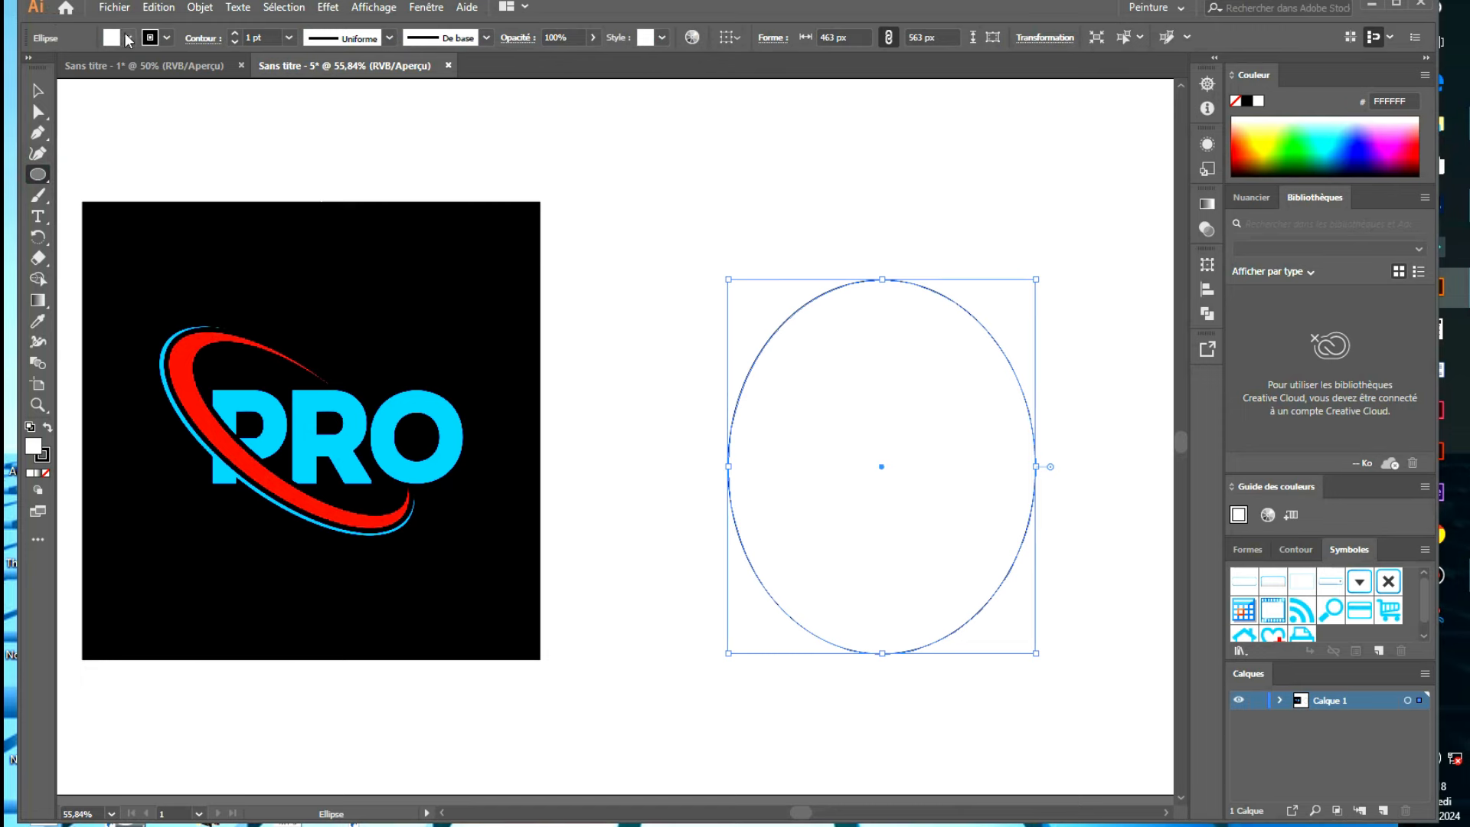
{"action": "left_click", "coordinate": [128, 38]}
{"action": "left_click", "coordinate": [15, 67]}
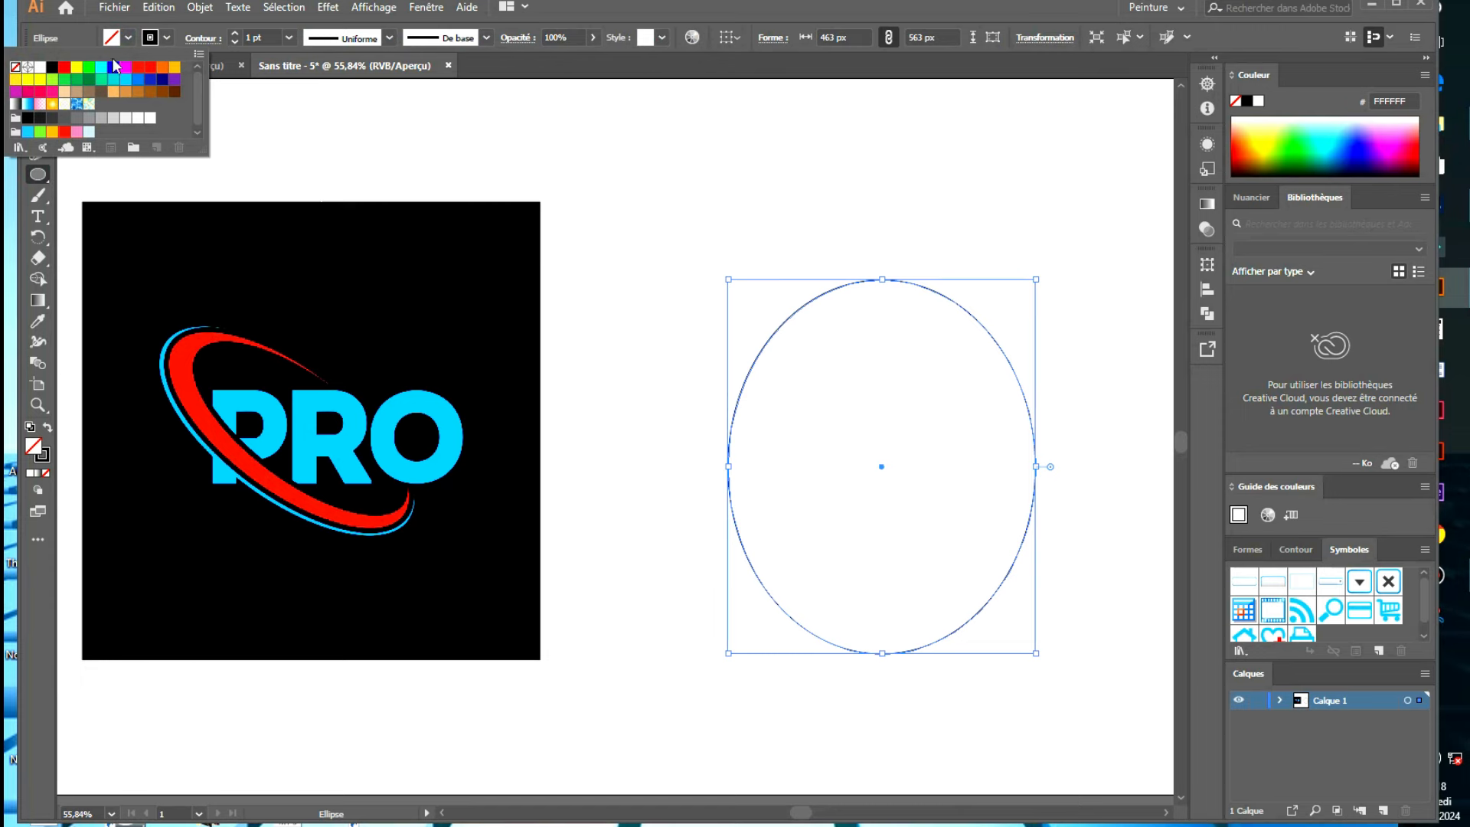
{"action": "left_click", "coordinate": [969, 476]}
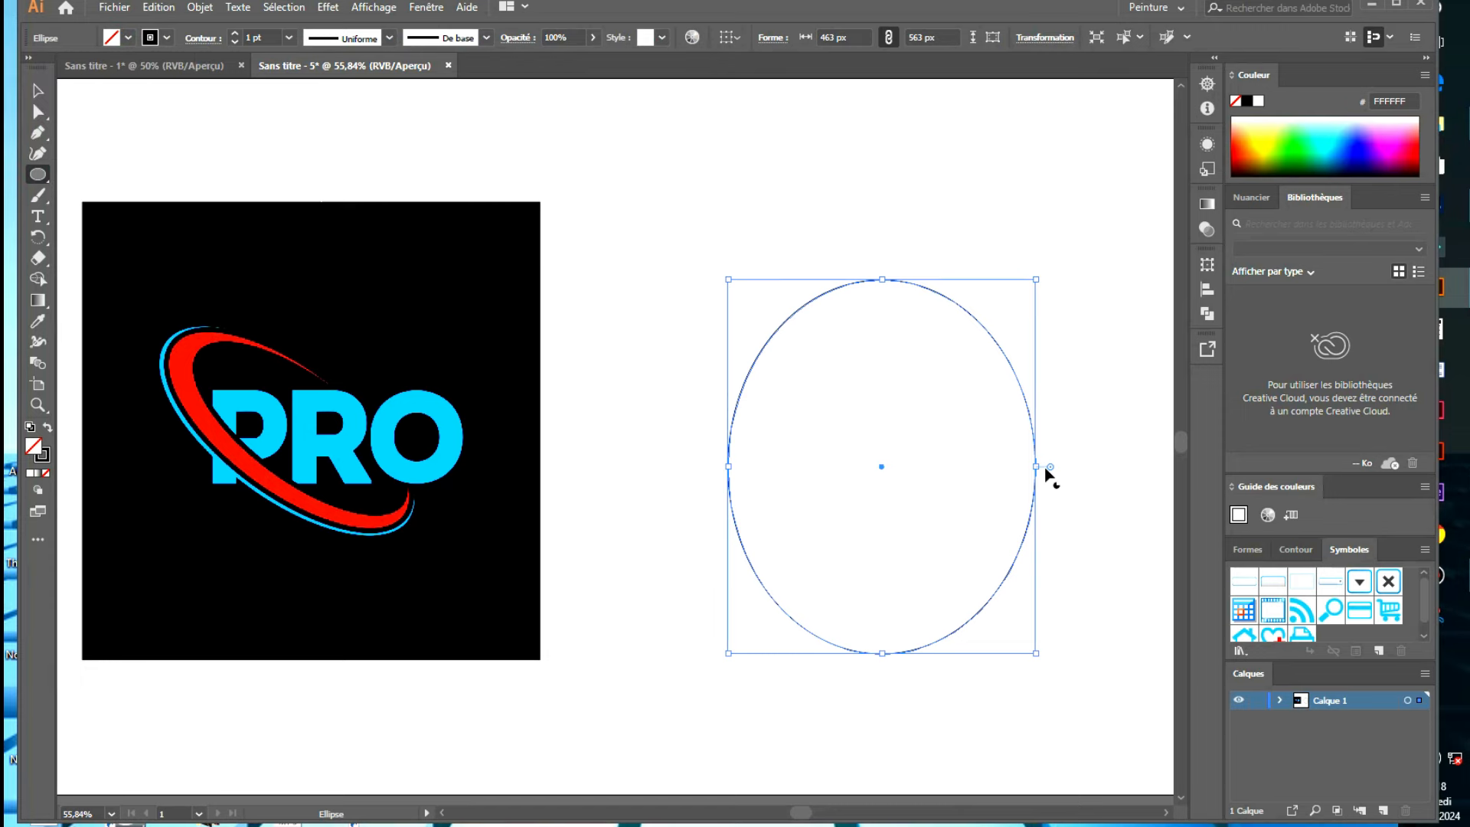
Resize the ellipse to about 325 px wide and 520 px high
{"action": "left_click_drag", "start_coordinate": [1036, 466], "coordinate": [951, 464]}
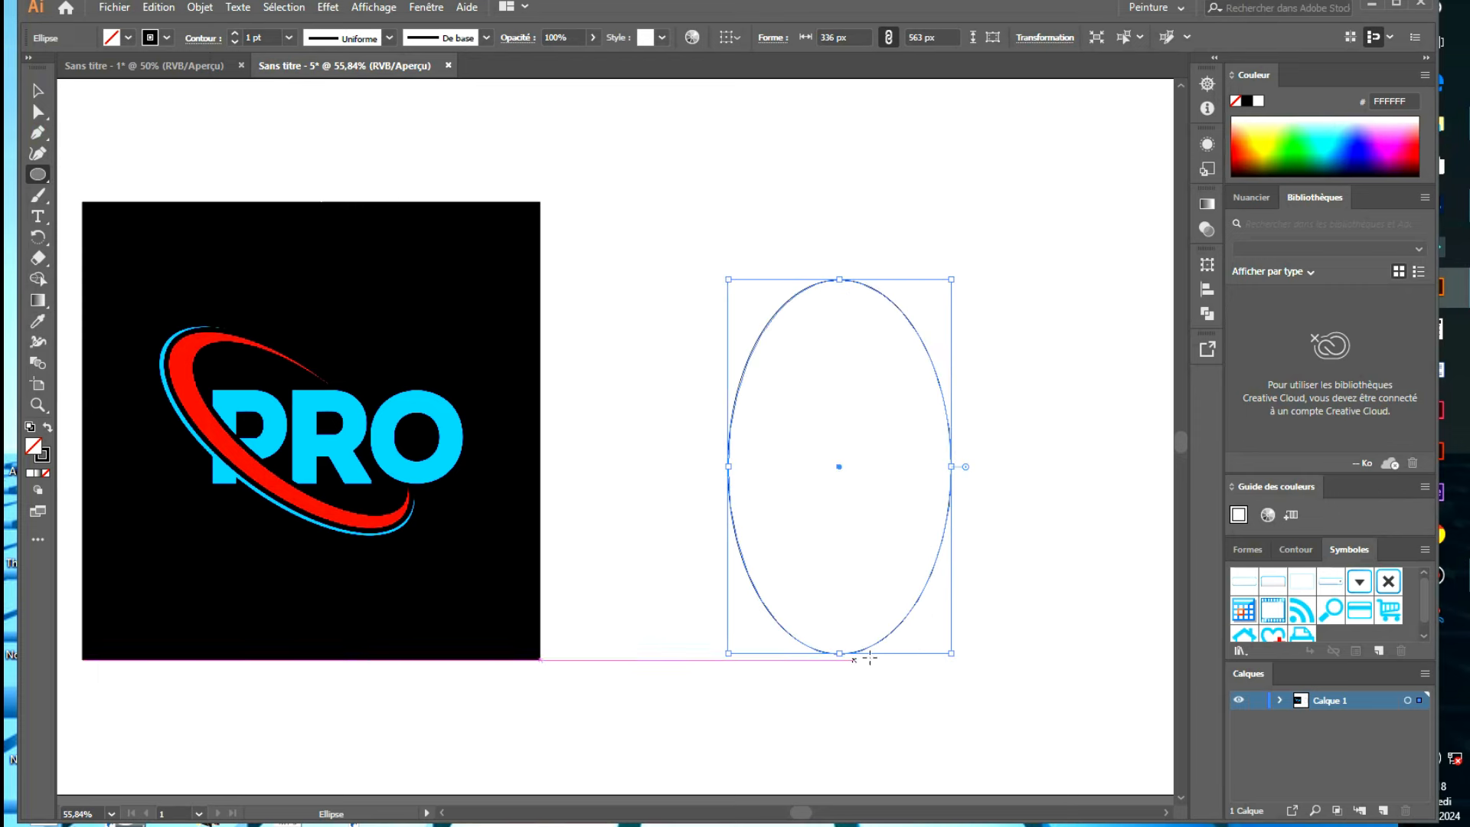
{"action": "left_click_drag", "start_coordinate": [840, 654], "coordinate": [839, 625]}
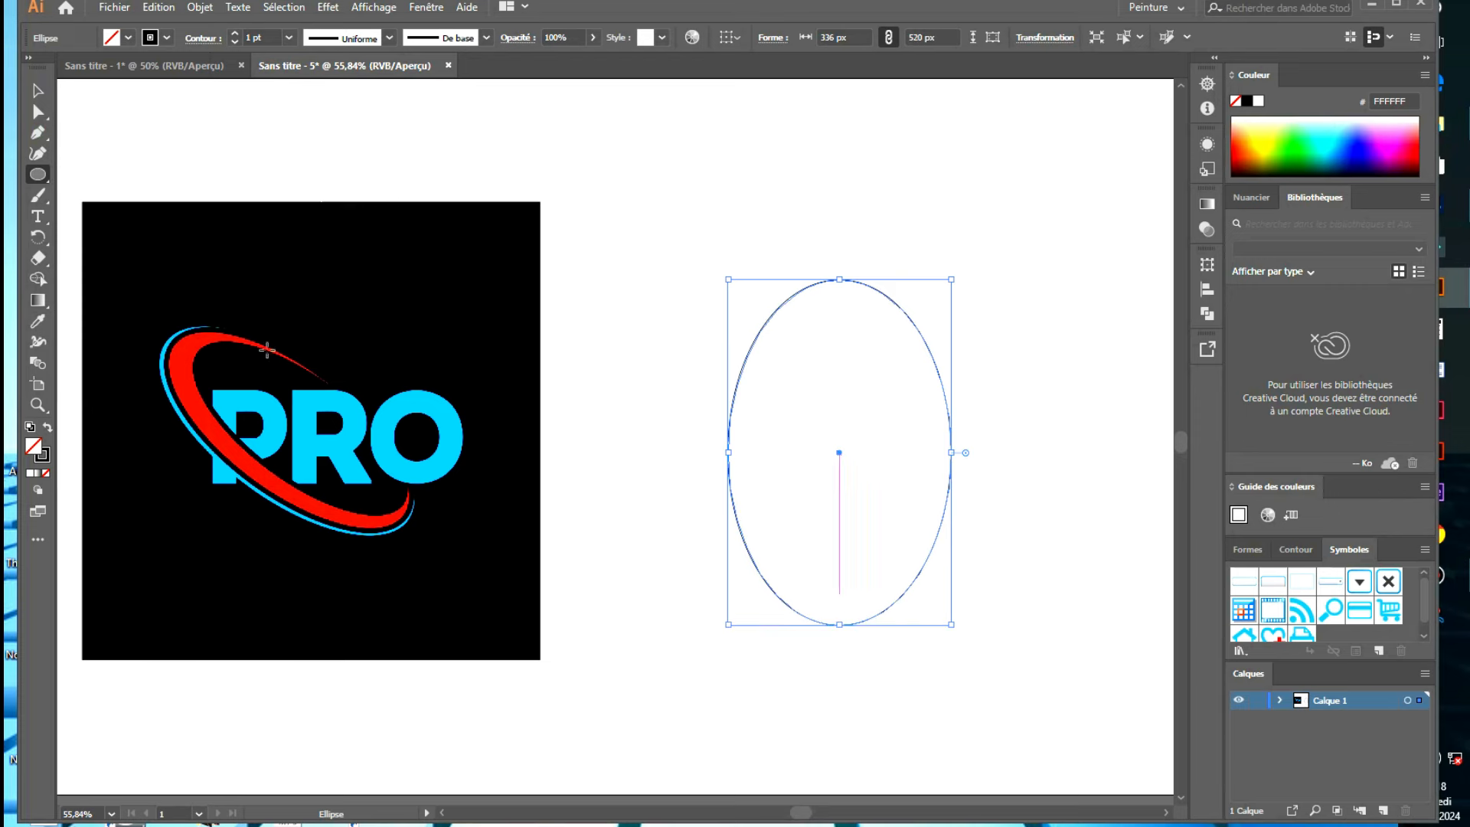
{"action": "left_click_drag", "start_coordinate": [730, 453], "coordinate": [736, 453]}
Rotate the ellipse counterclockwise to match the tilt of the logo's ring and narrow it to about 293 px
{"action": "left_click", "coordinate": [39, 91]}
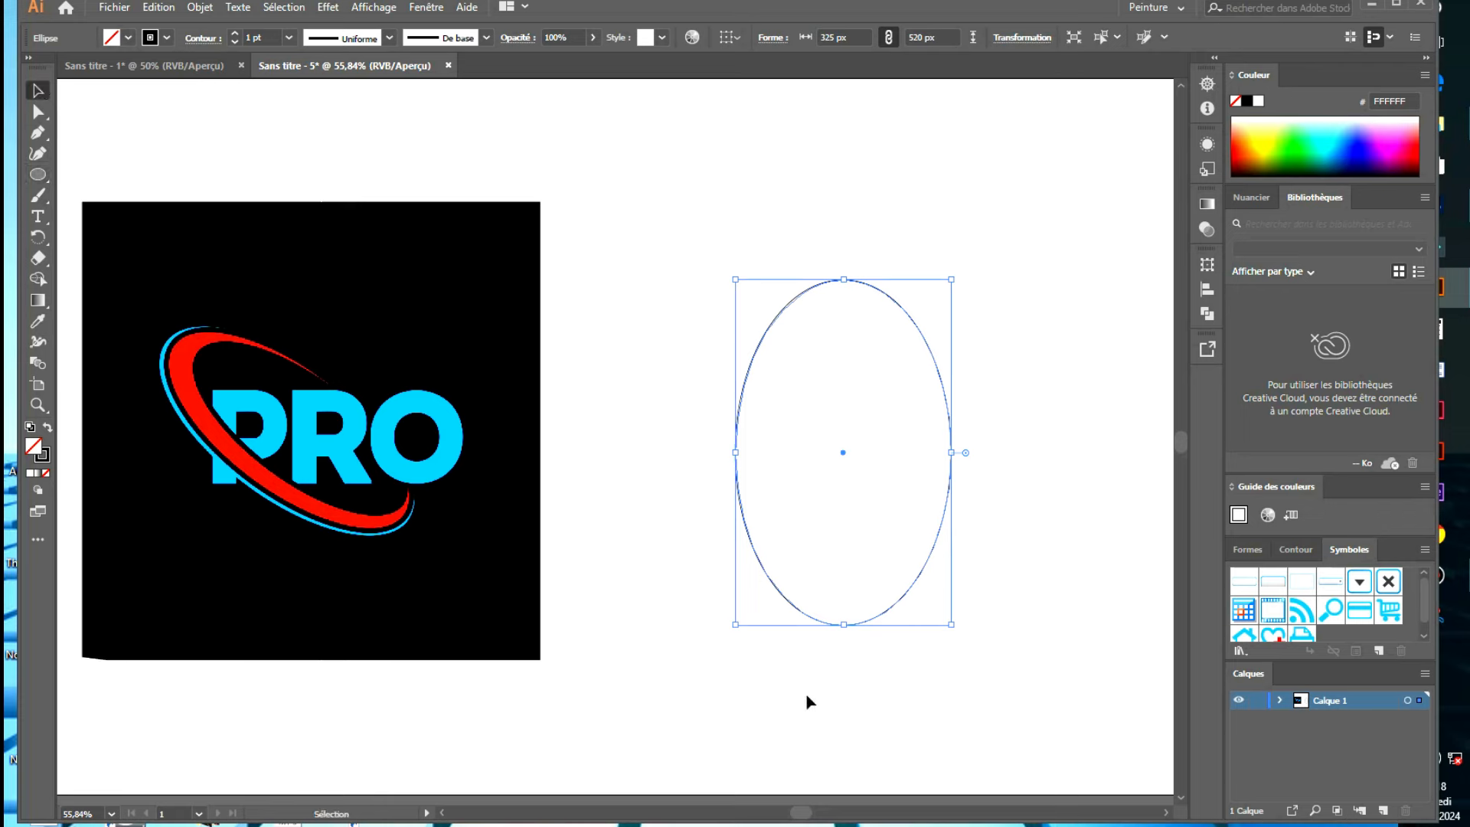
{"action": "left_click_drag", "start_coordinate": [967, 623], "coordinate": [1047, 482]}
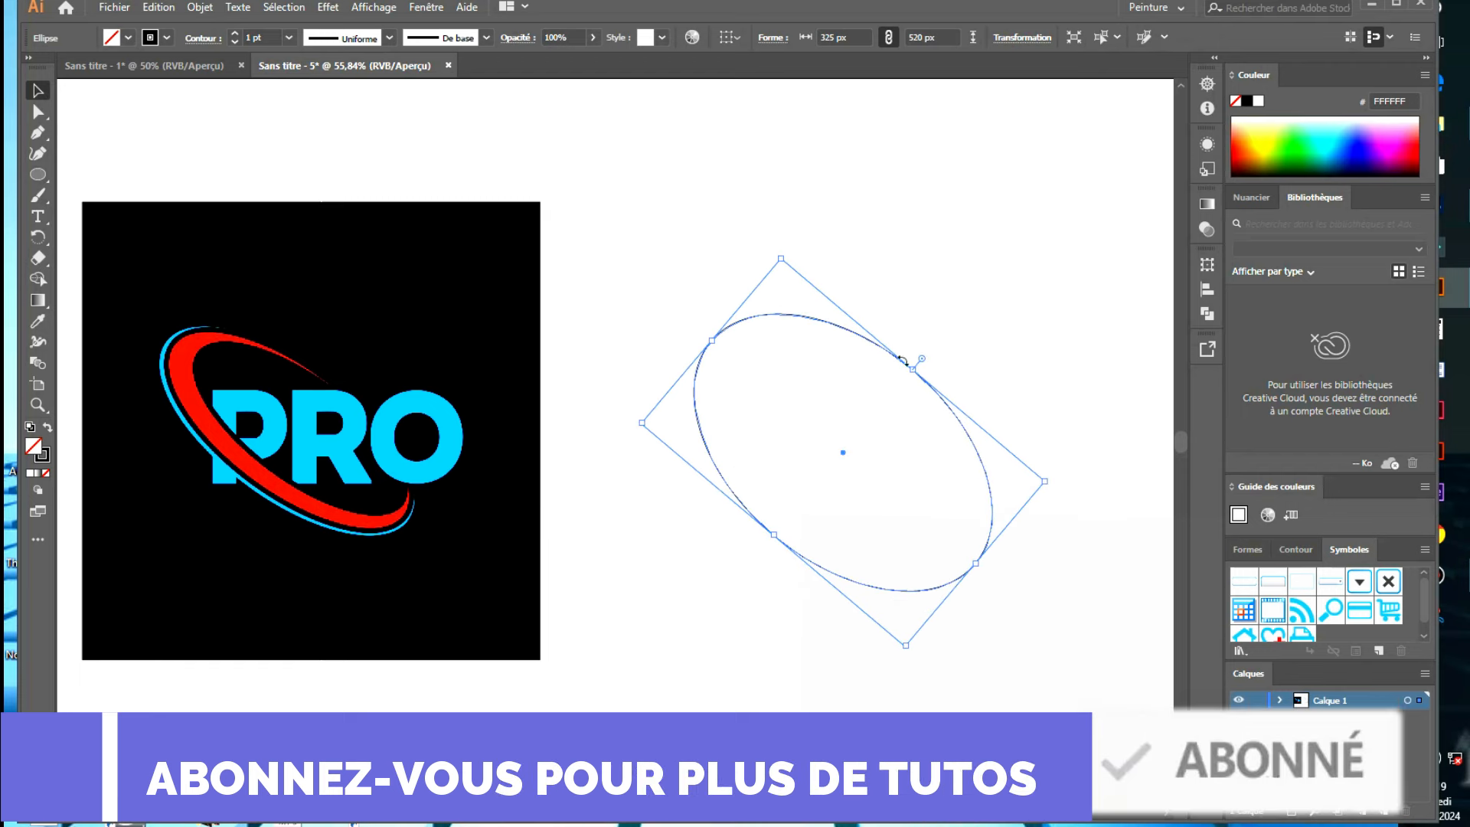
{"action": "left_click_drag", "start_coordinate": [911, 369], "coordinate": [890, 386]}
{"action": "left_click", "coordinate": [1033, 656]}
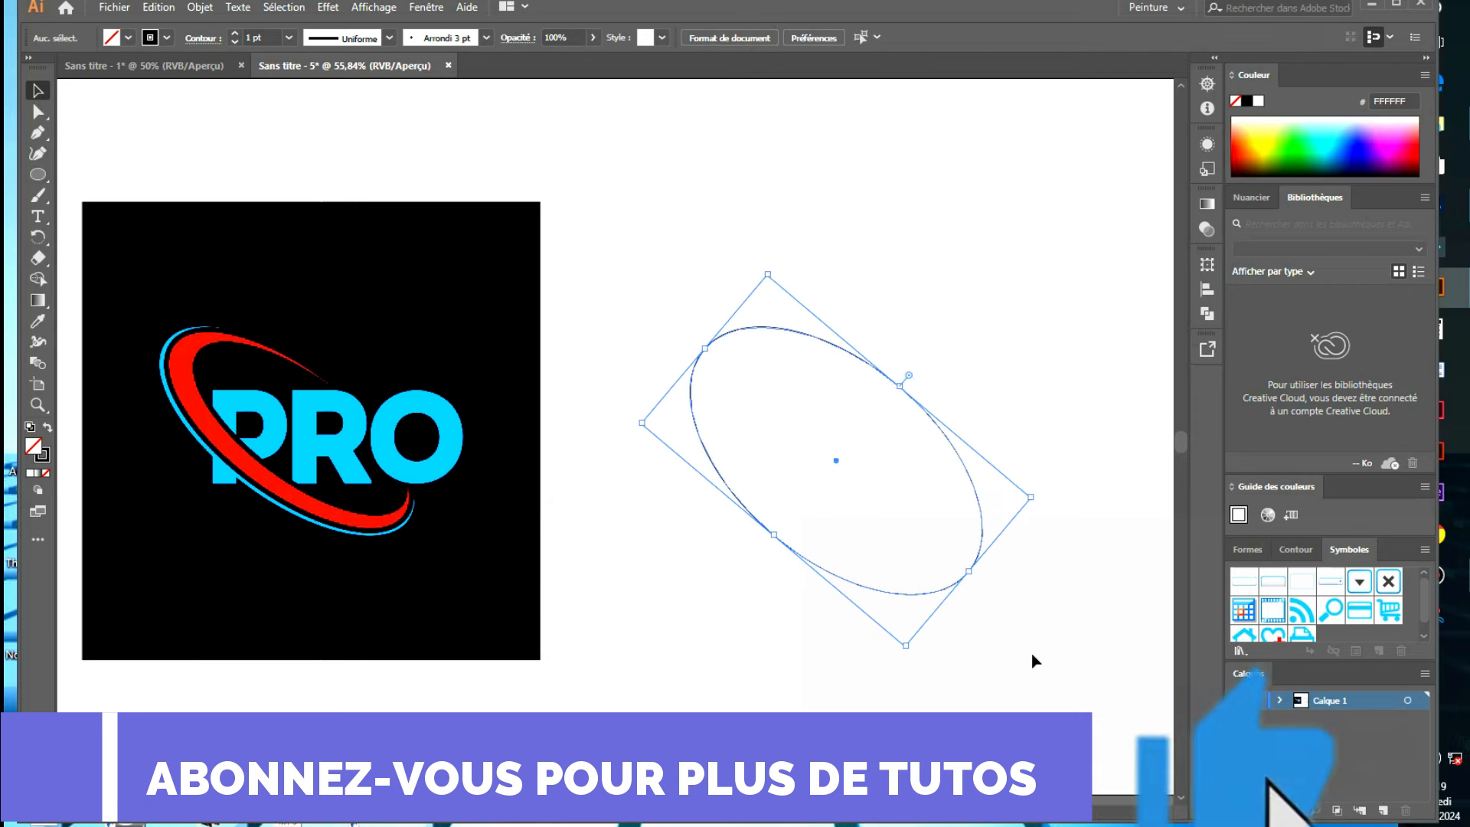
Copy the tilted ellipse, paste it in front and shrink the copy to about 284 by 505 px toward its upper-right edge
{"action": "left_click", "coordinate": [878, 594]}
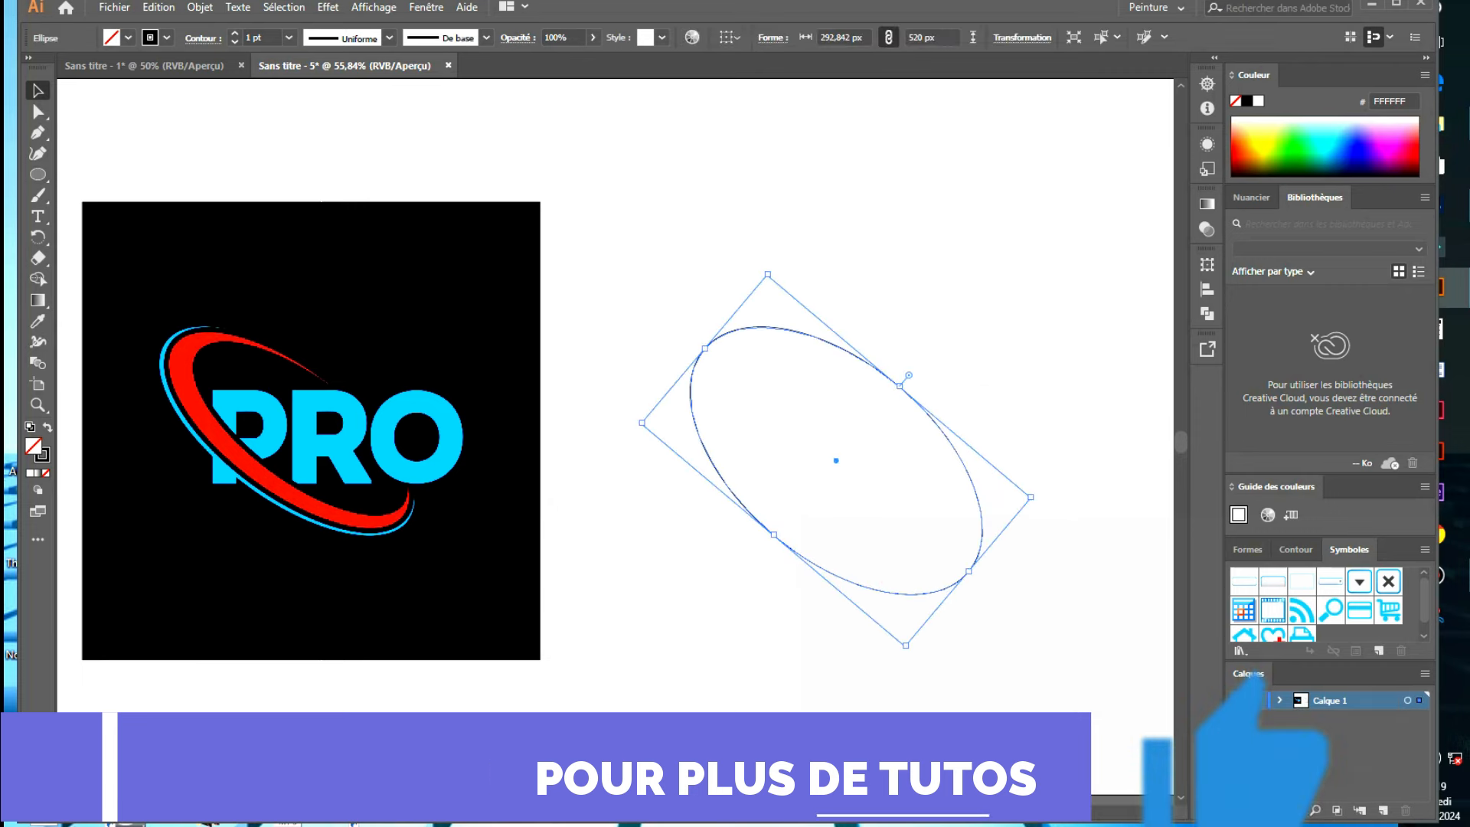
{"action": "left_click", "coordinate": [158, 7]}
{"action": "left_click", "coordinate": [184, 90]}
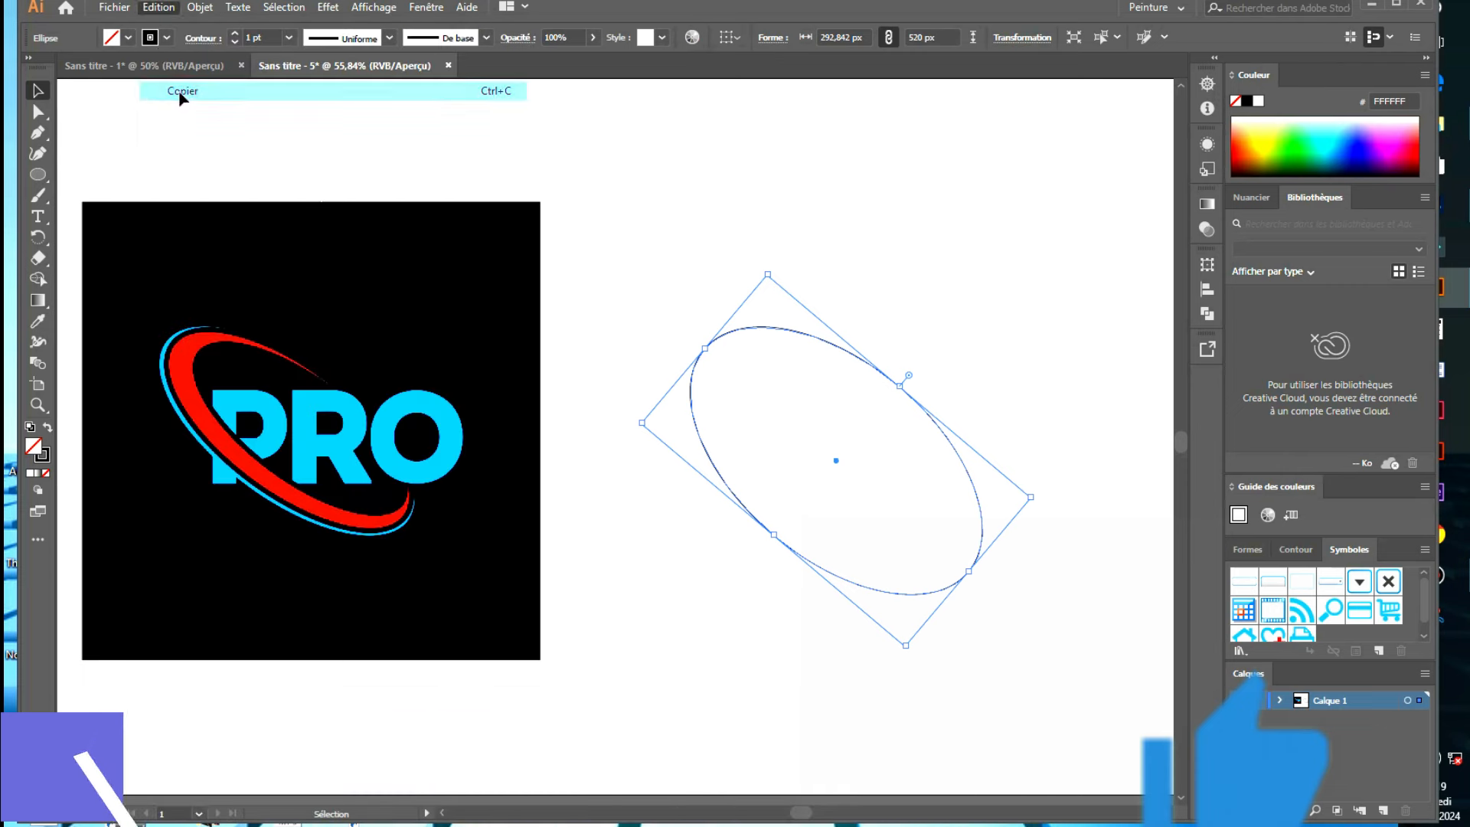
{"action": "left_click", "coordinate": [158, 7]}
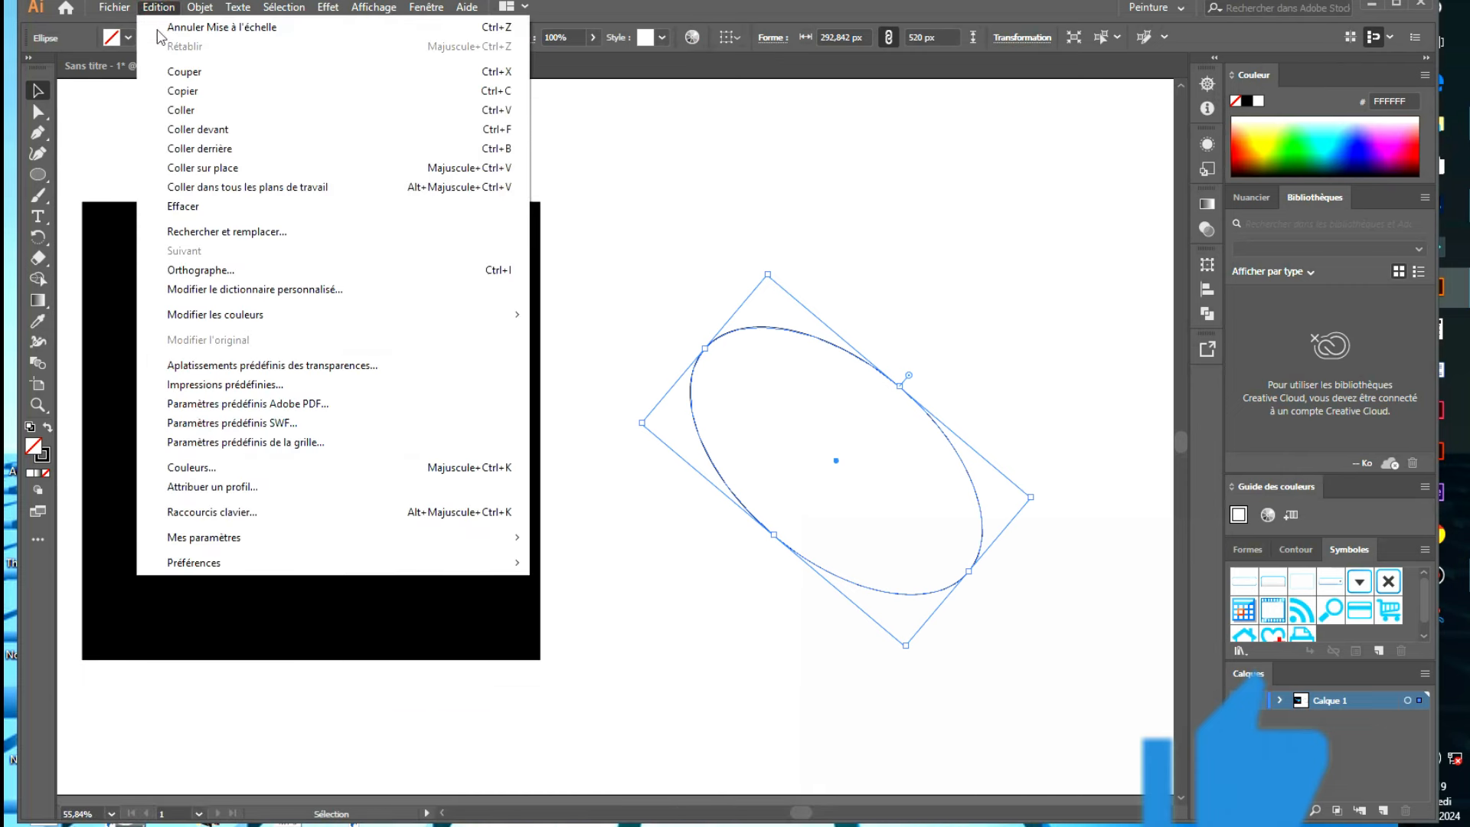
{"action": "left_click", "coordinate": [198, 129]}
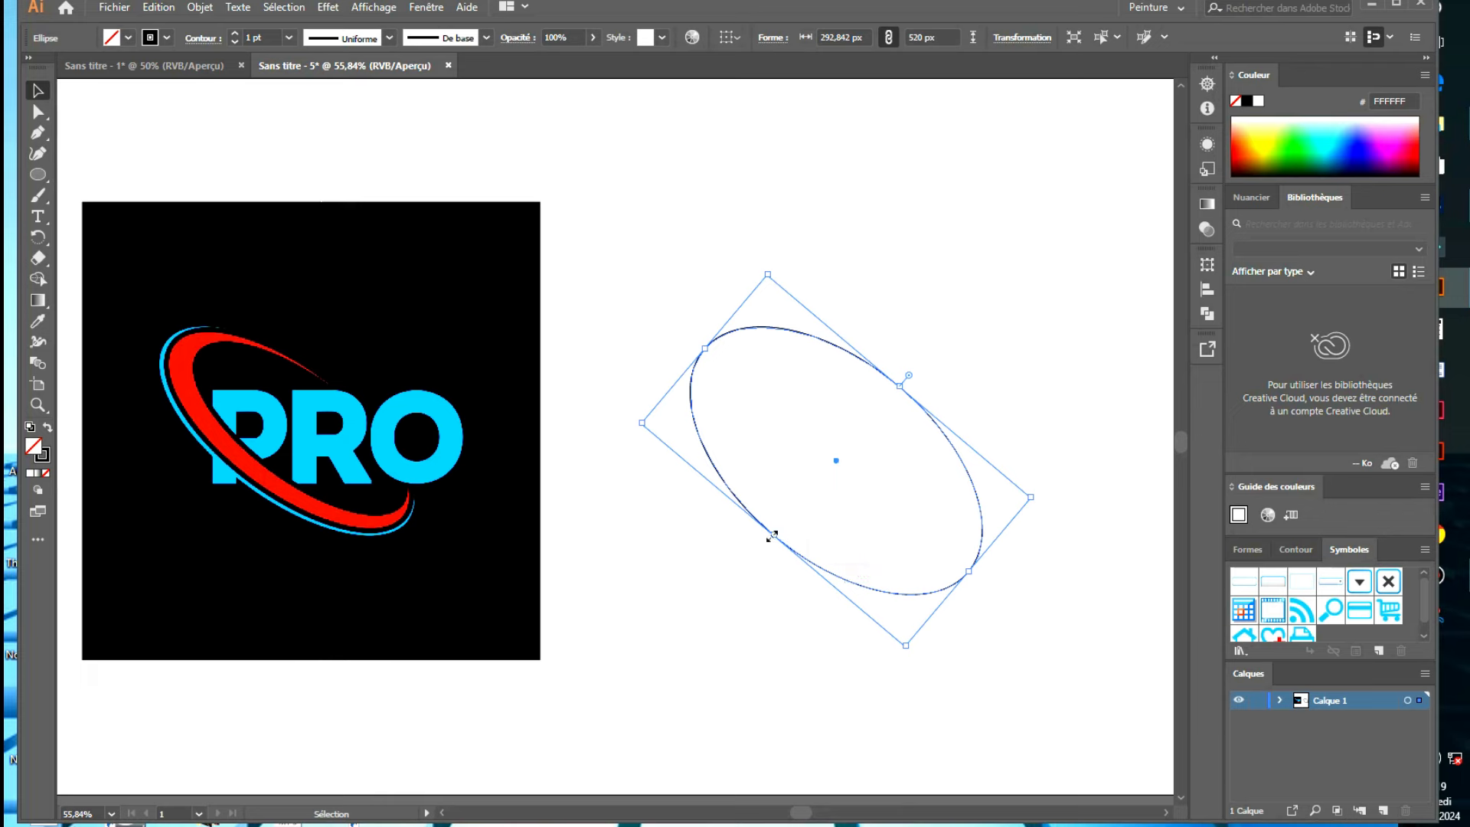
{"action": "left_click_drag", "start_coordinate": [772, 536], "coordinate": [778, 529]}
Paste another ellipse in front and shrink it inside the second one to about 276 by 491 px
{"action": "left_click", "coordinate": [166, 15]}
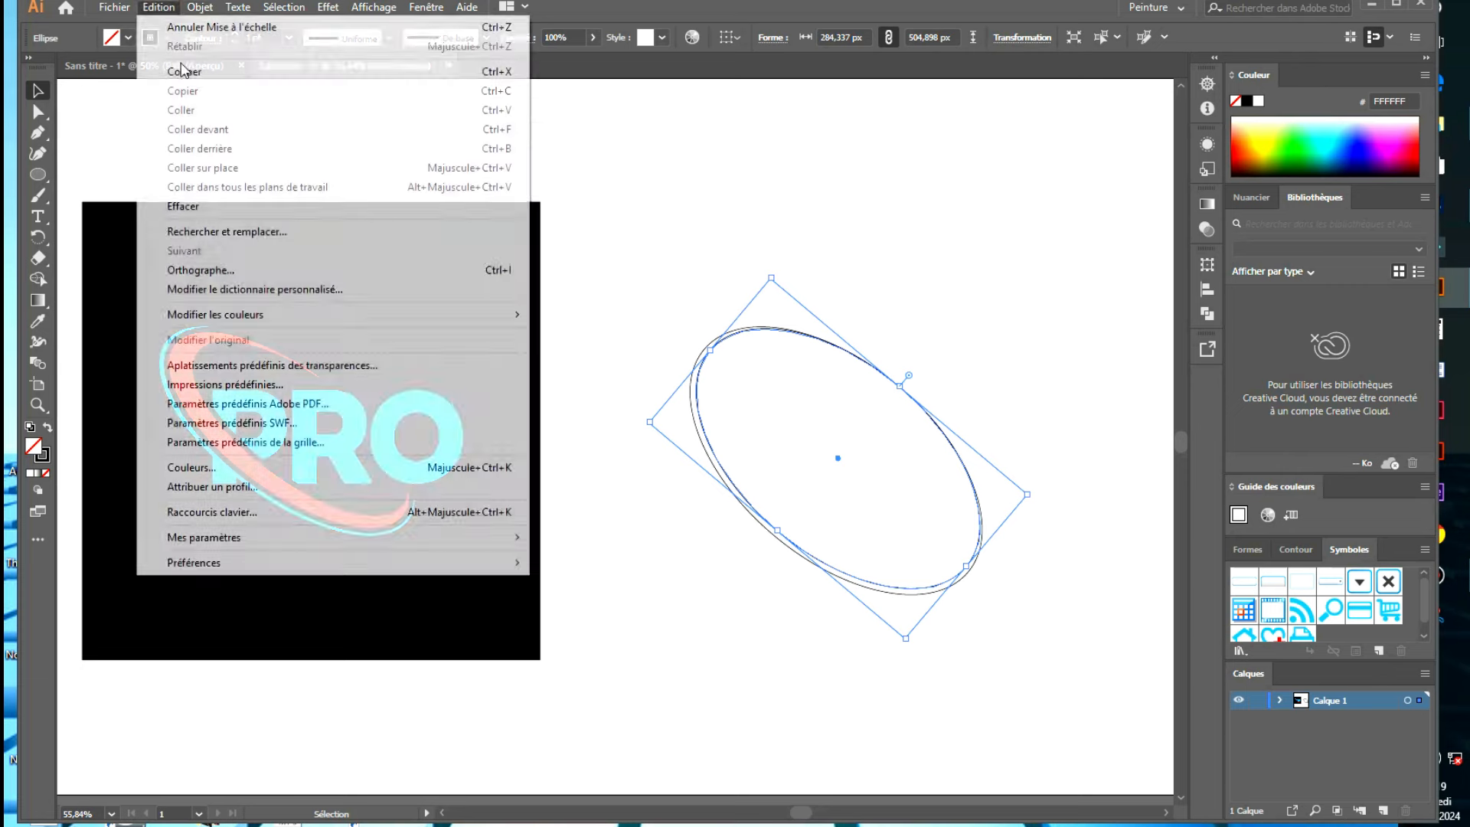
{"action": "left_click", "coordinate": [157, 16]}
{"action": "left_click", "coordinate": [157, 15]}
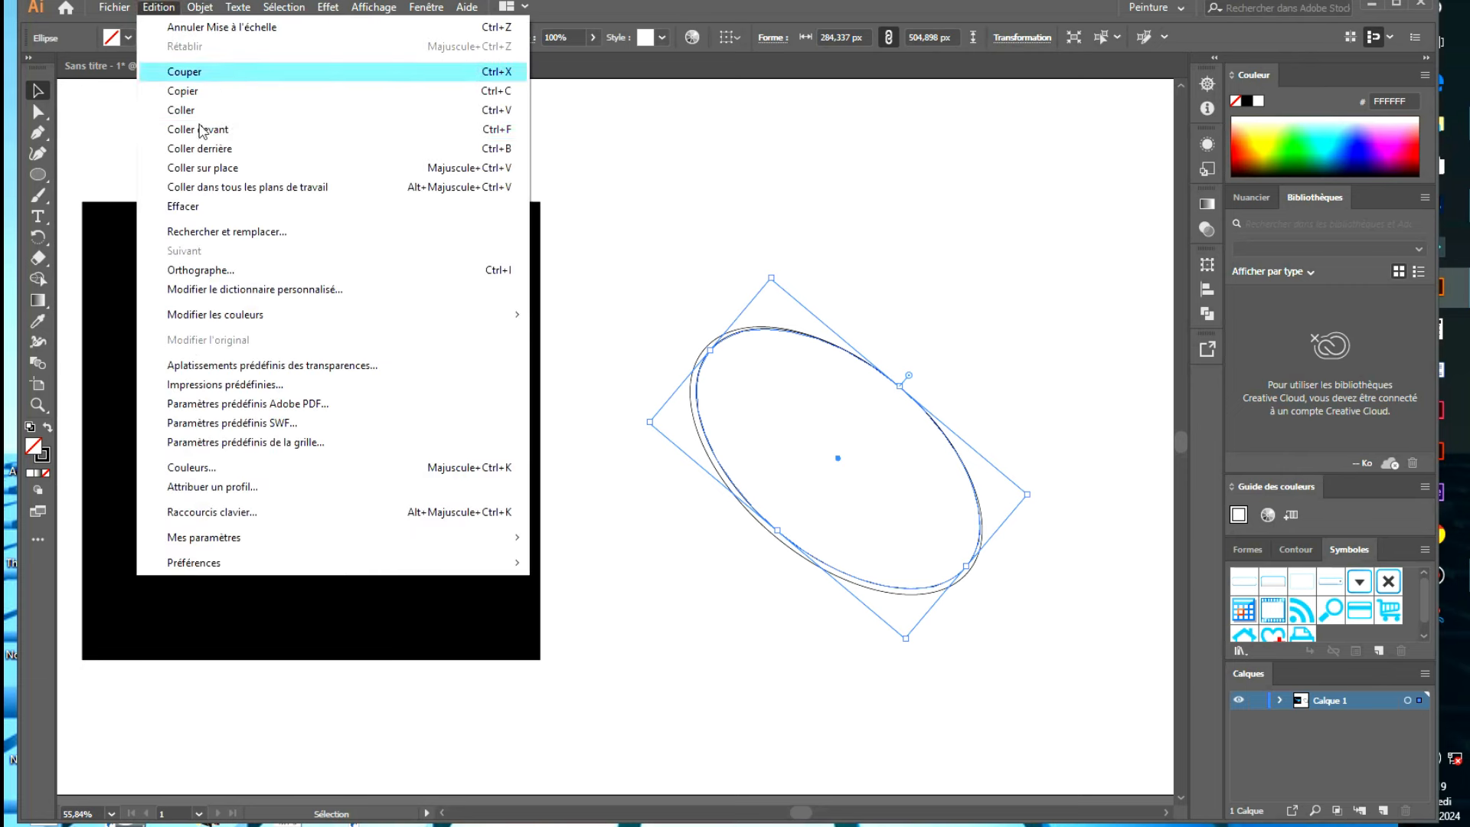
{"action": "left_click", "coordinate": [211, 127]}
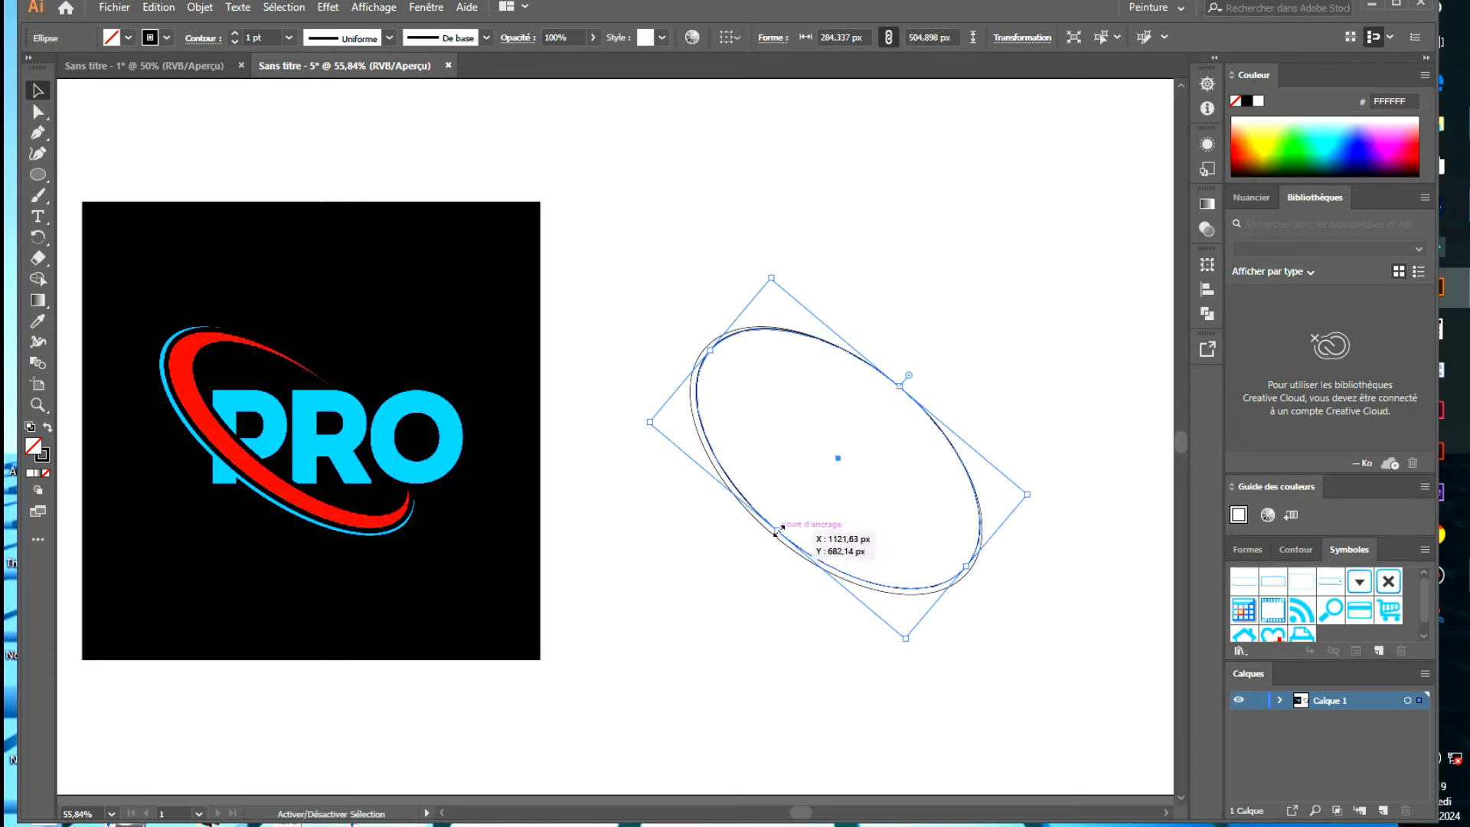
{"action": "left_click_drag", "start_coordinate": [778, 529], "coordinate": [779, 527]}
{"action": "left_click_drag", "start_coordinate": [750, 593], "coordinate": [750, 594]}
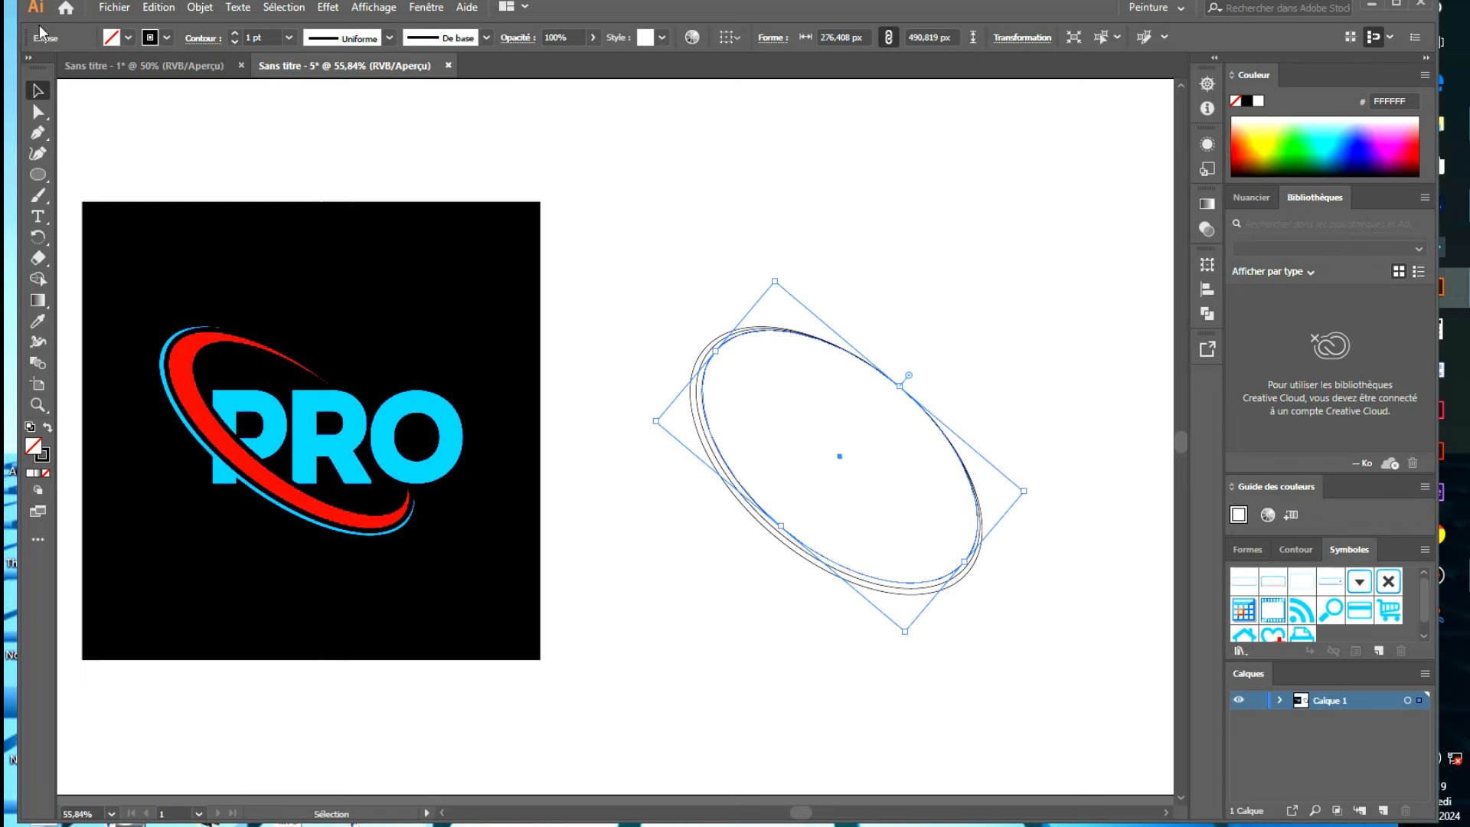
Copy the innermost ellipse, paste it in front and shrink the copy to about 251 by 445 px to form the ring's inner edge
{"action": "left_click", "coordinate": [158, 7]}
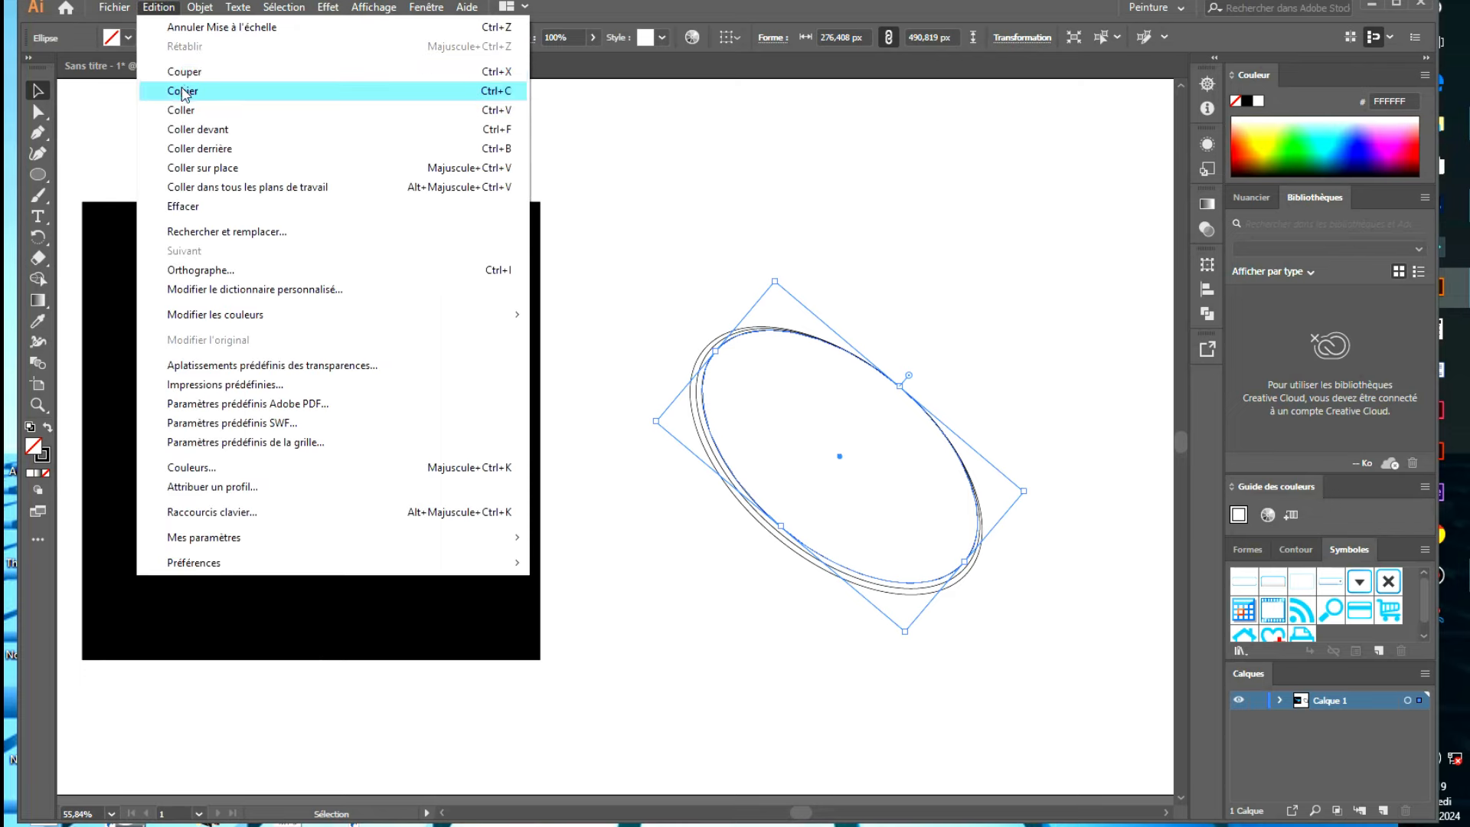
{"action": "left_click", "coordinate": [181, 89]}
{"action": "left_click", "coordinate": [159, 8]}
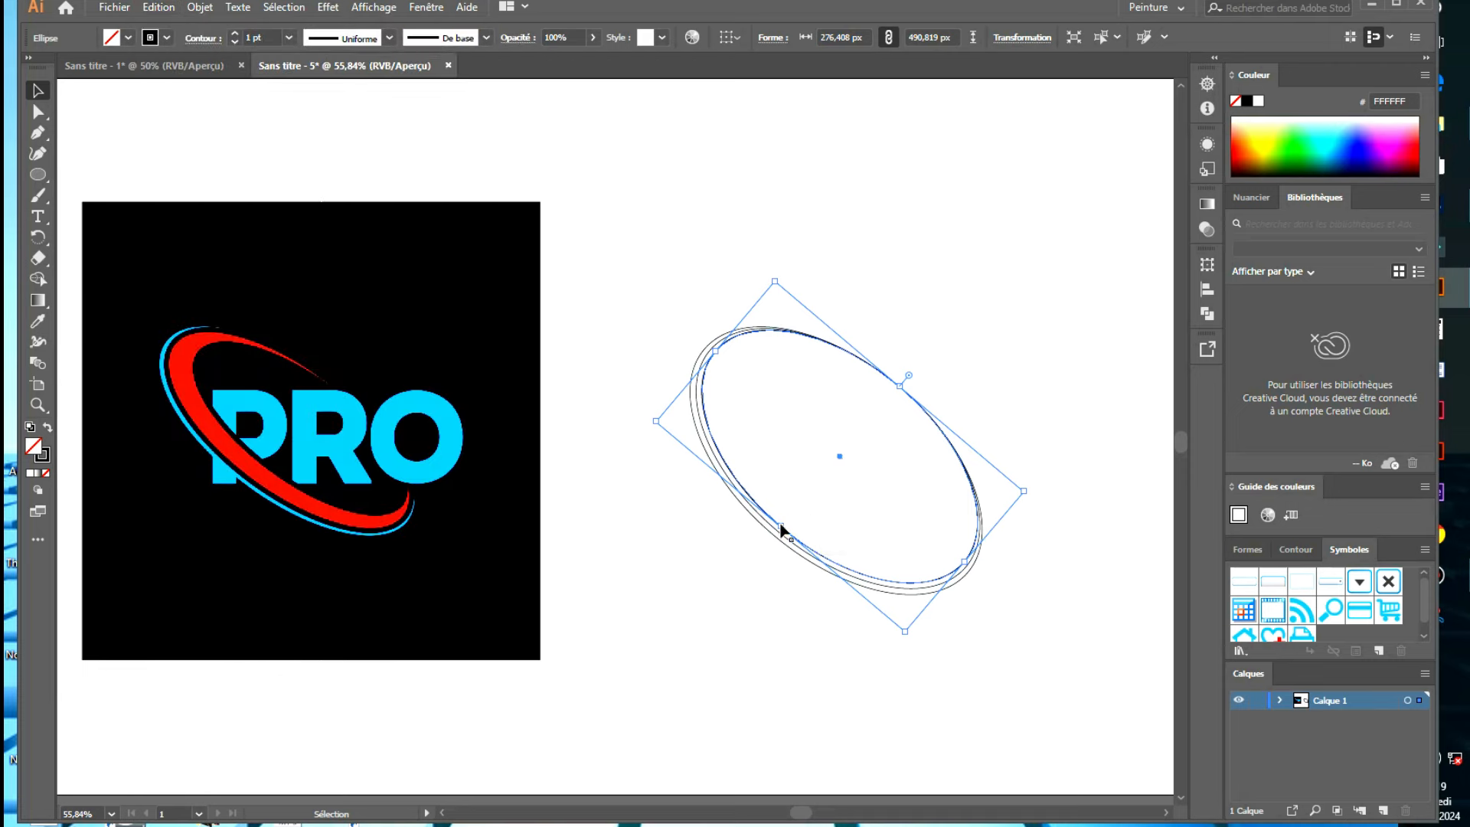
{"action": "left_click_drag", "start_coordinate": [782, 527], "coordinate": [791, 516]}
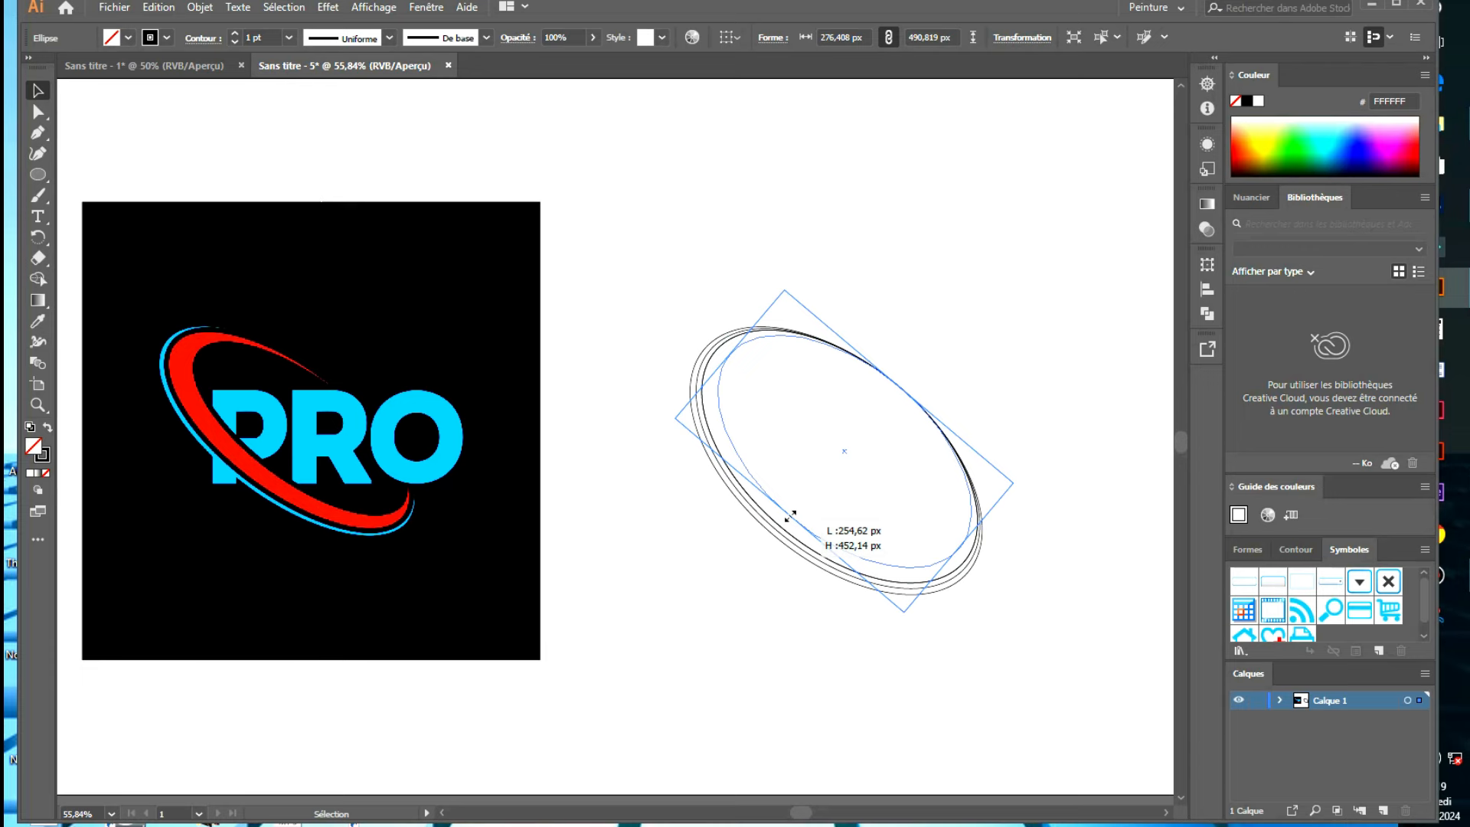
{"action": "left_click_drag", "start_coordinate": [790, 517], "coordinate": [790, 513]}
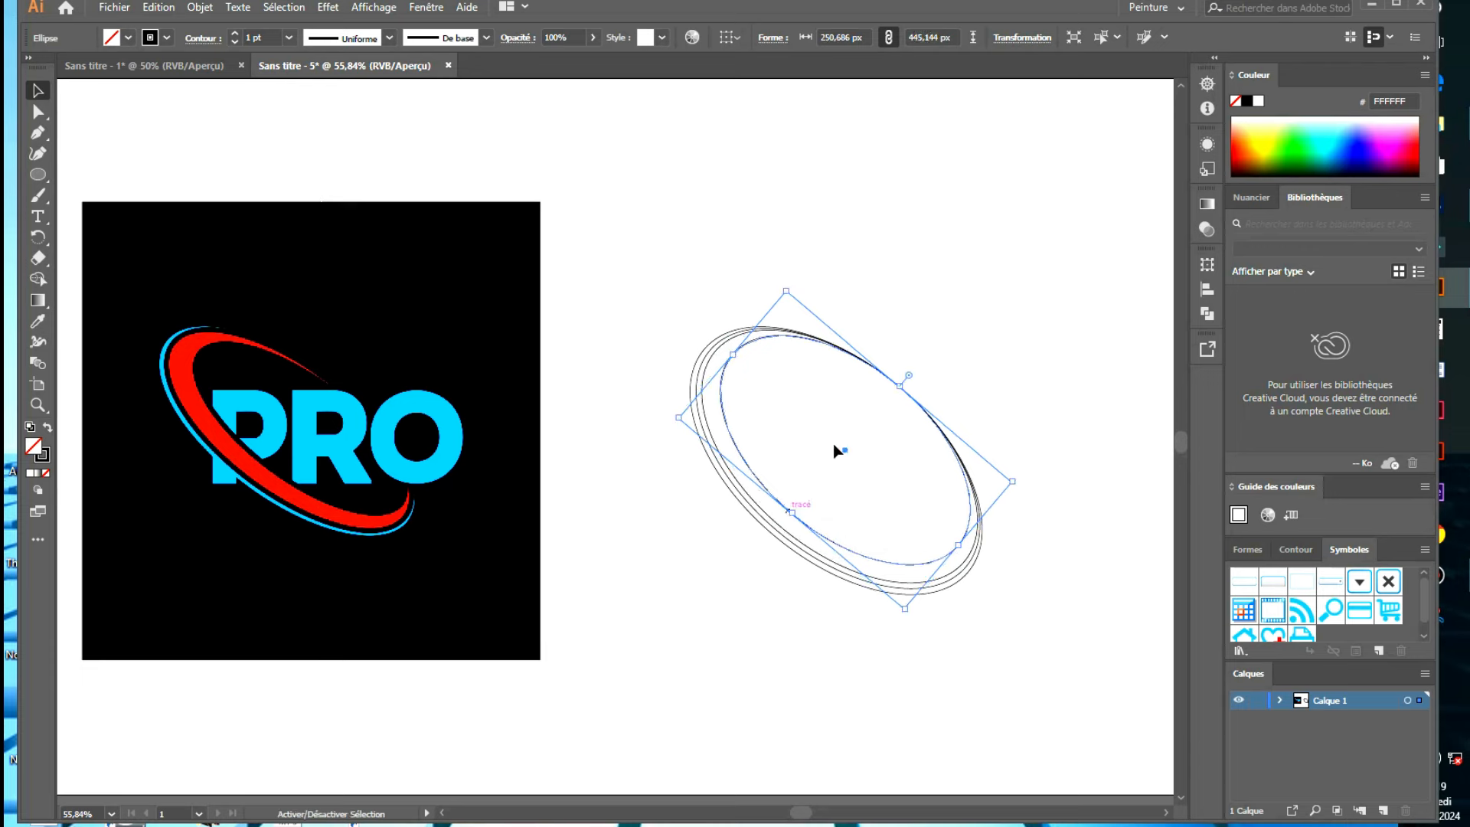
{"action": "left_click", "coordinate": [1003, 328]}
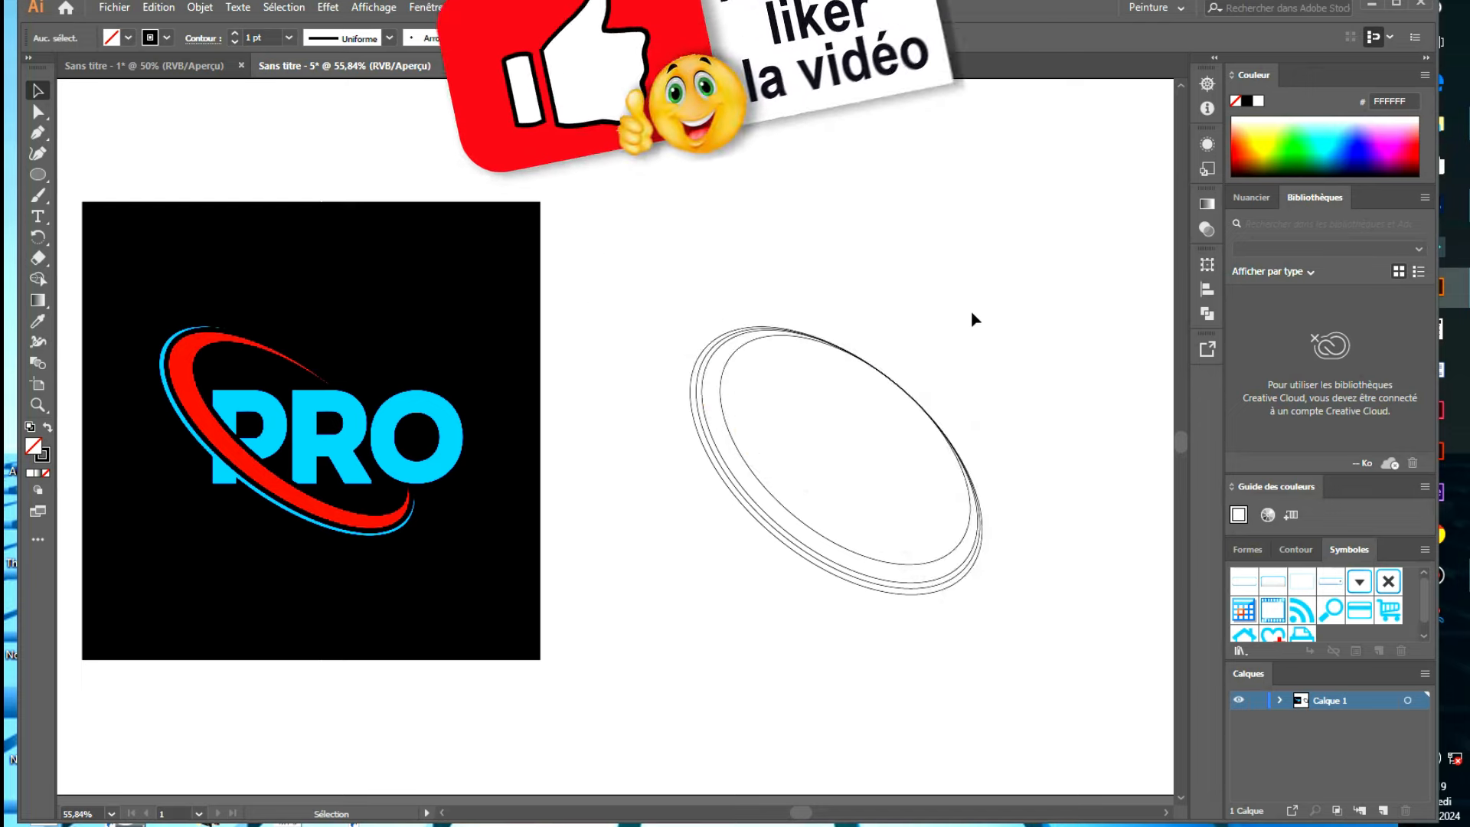
Select all four nested ellipses and enlarge them together proportionally from their centre to nearly twice their size
{"action": "left_click_drag", "start_coordinate": [1005, 312], "coordinate": [879, 398]}
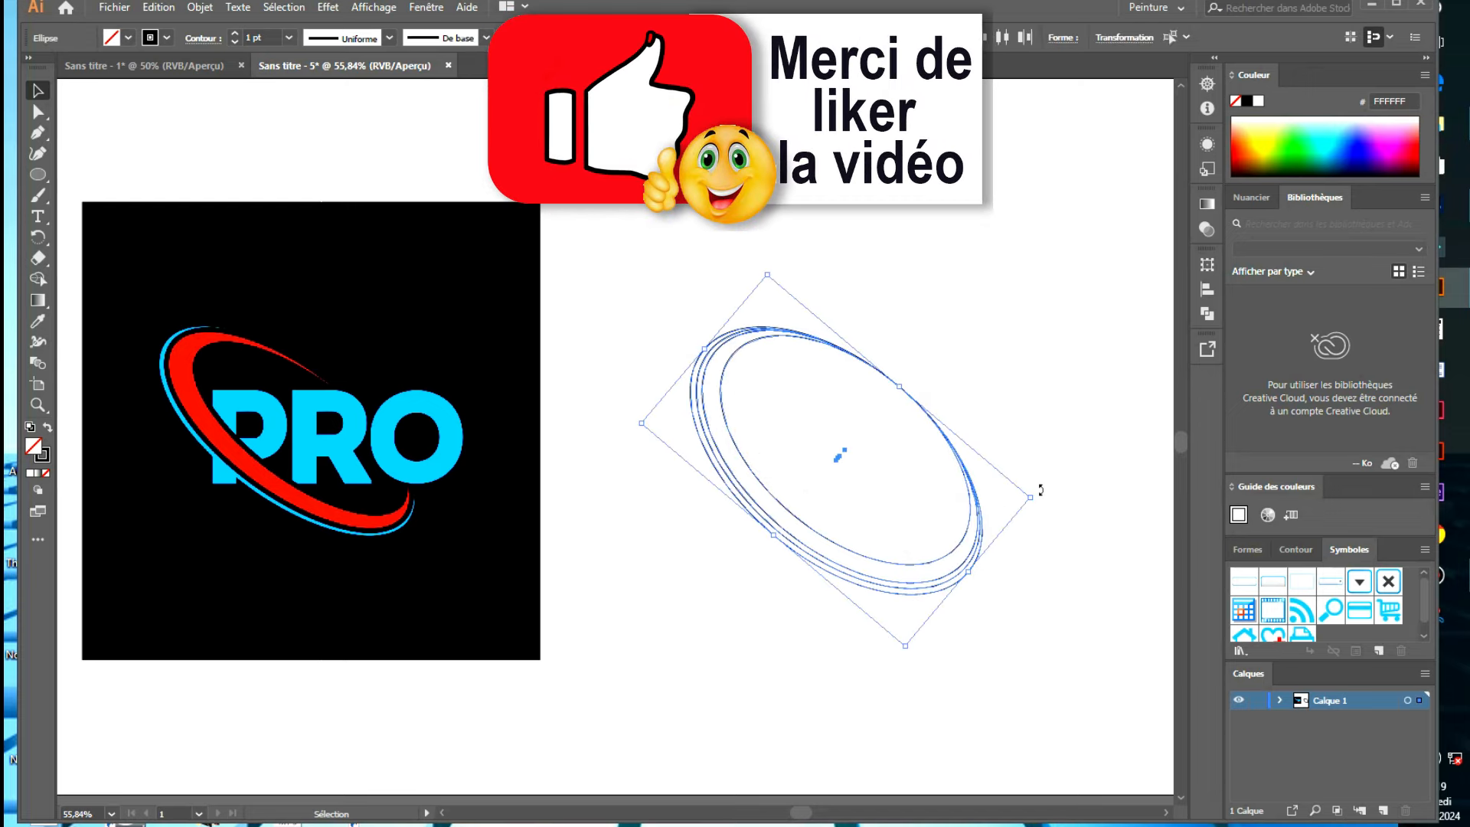
{"action": "left_click_drag", "start_coordinate": [1031, 498], "coordinate": [1174, 439]}
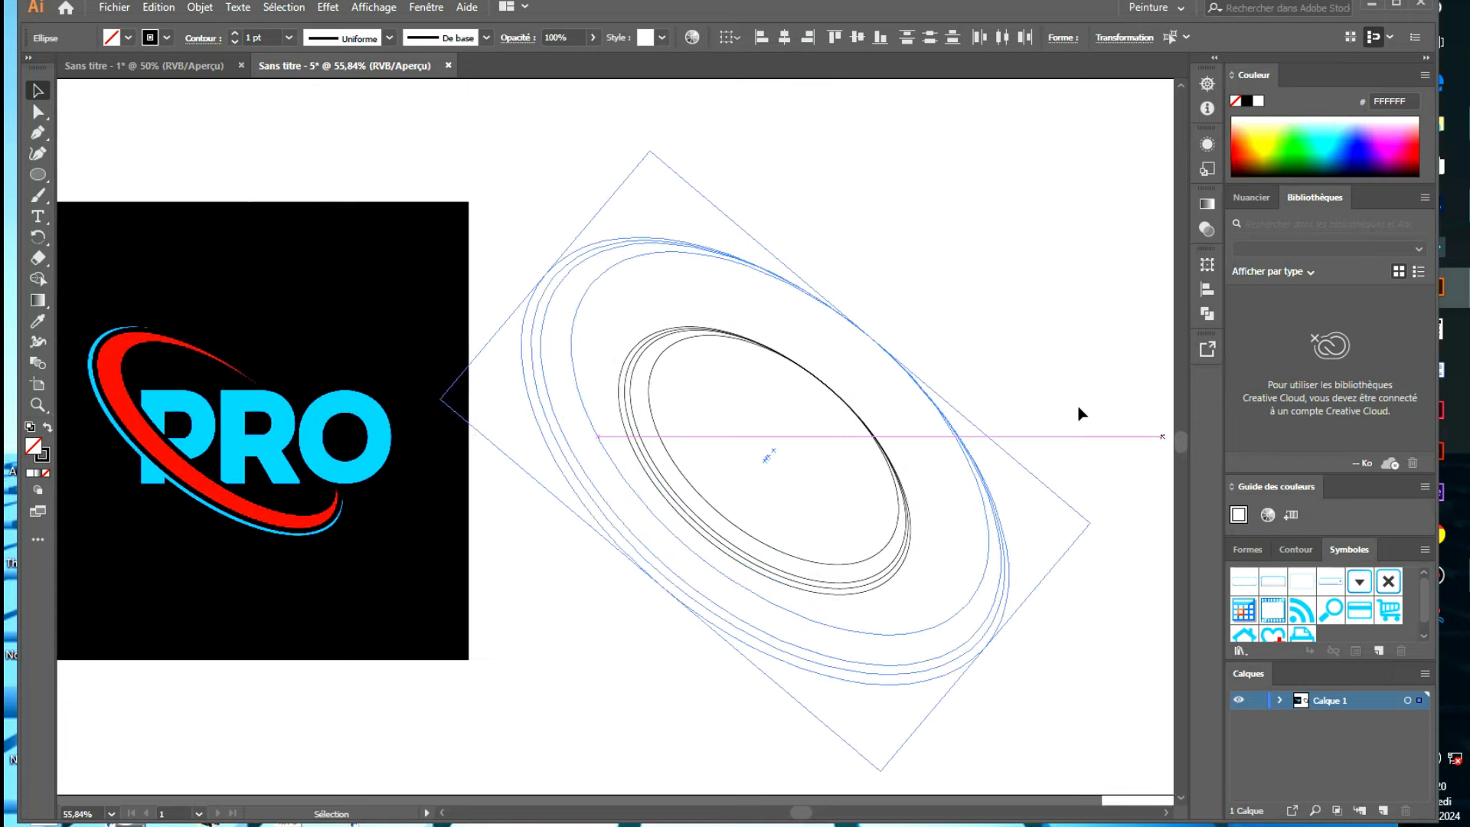
{"action": "left_click", "coordinate": [594, 709]}
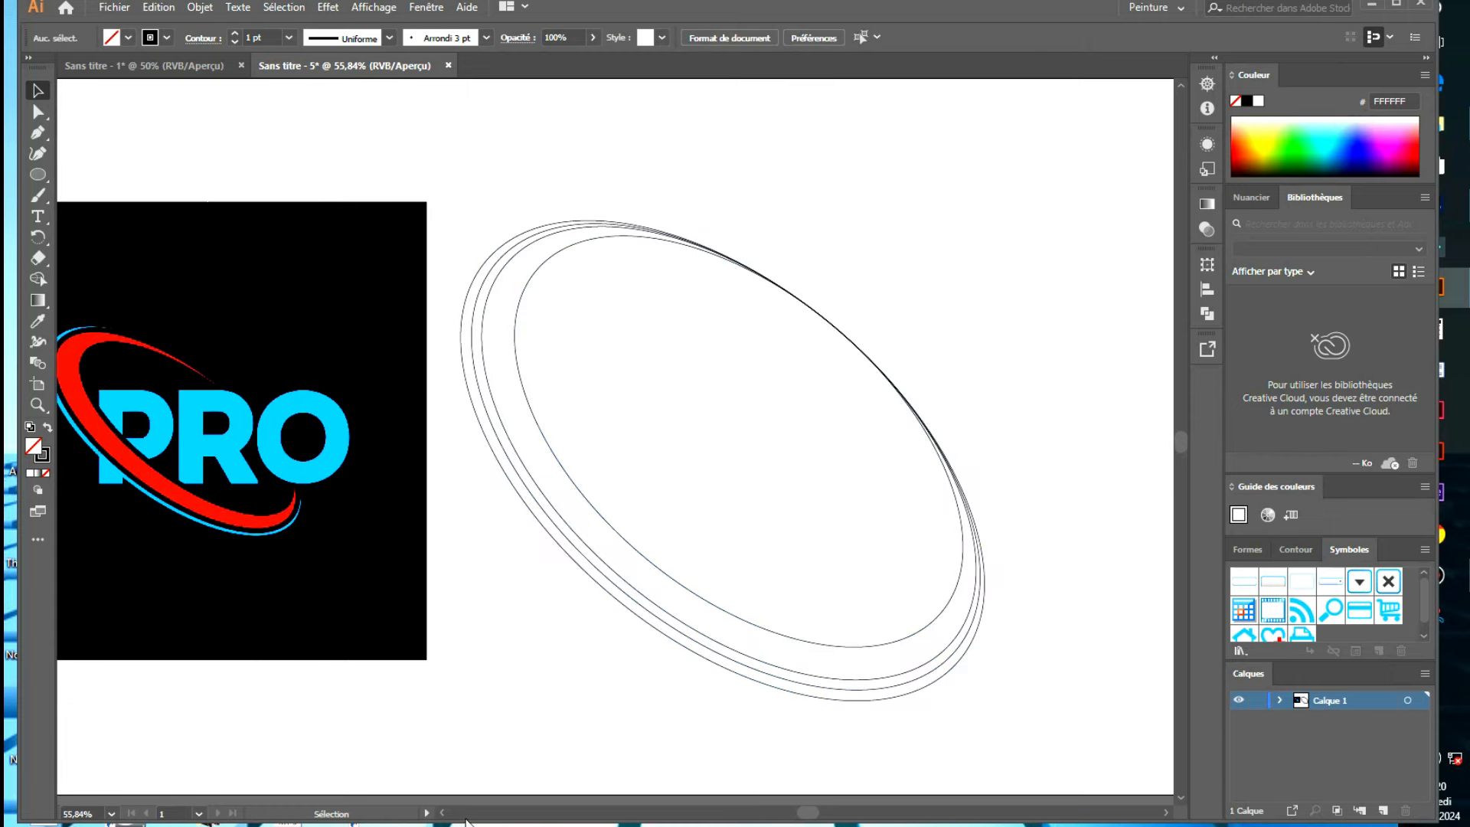
Select all the ellipses and set the Shape Builder tool to pick colours from Nuanciers with the swatch preview cursor enabled
{"action": "left_click", "coordinate": [442, 813]}
{"action": "left_click_drag", "start_coordinate": [846, 177], "coordinate": [781, 737]}
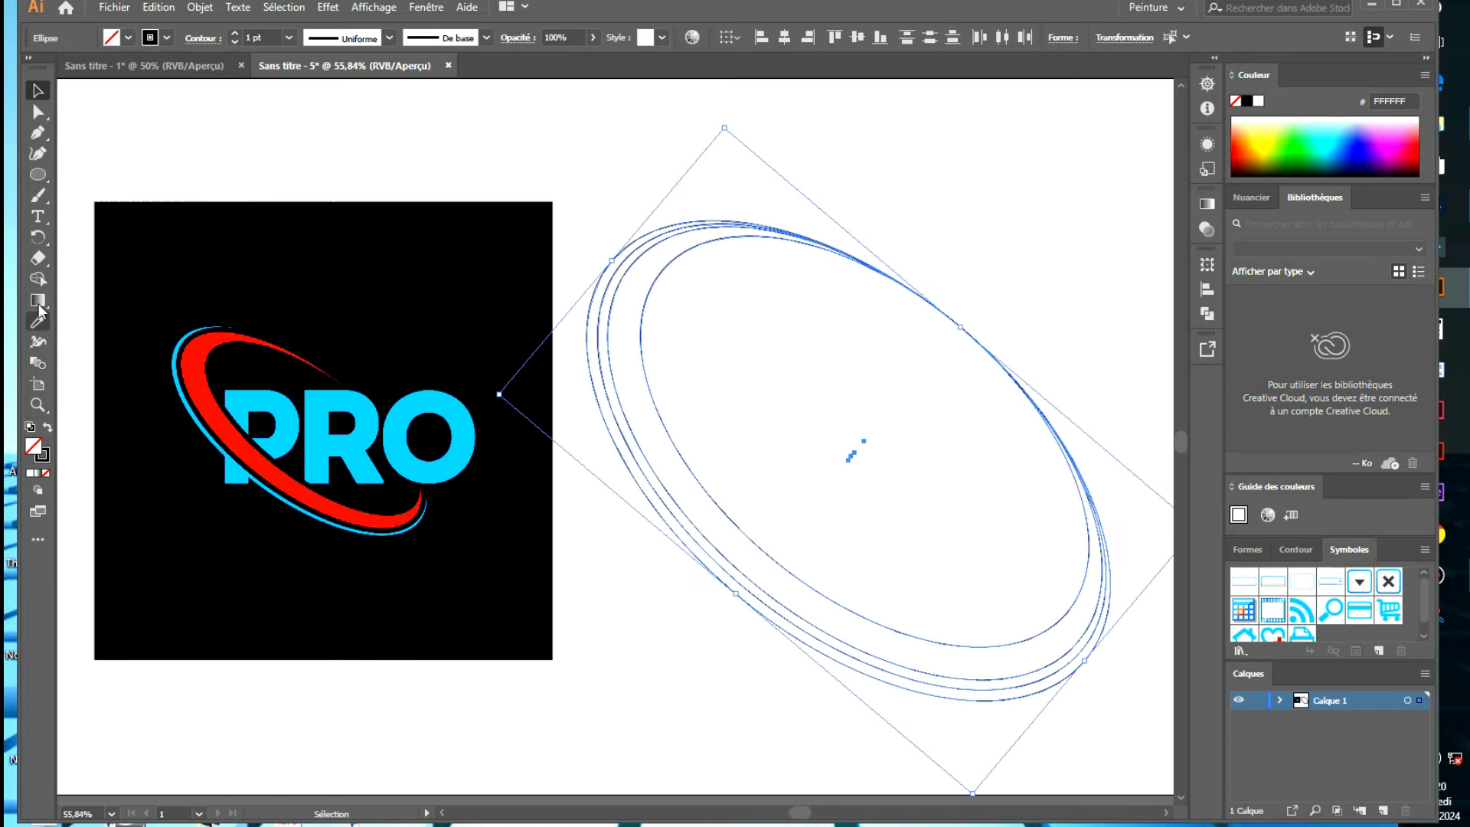
{"action": "double_click", "coordinate": [38, 280]}
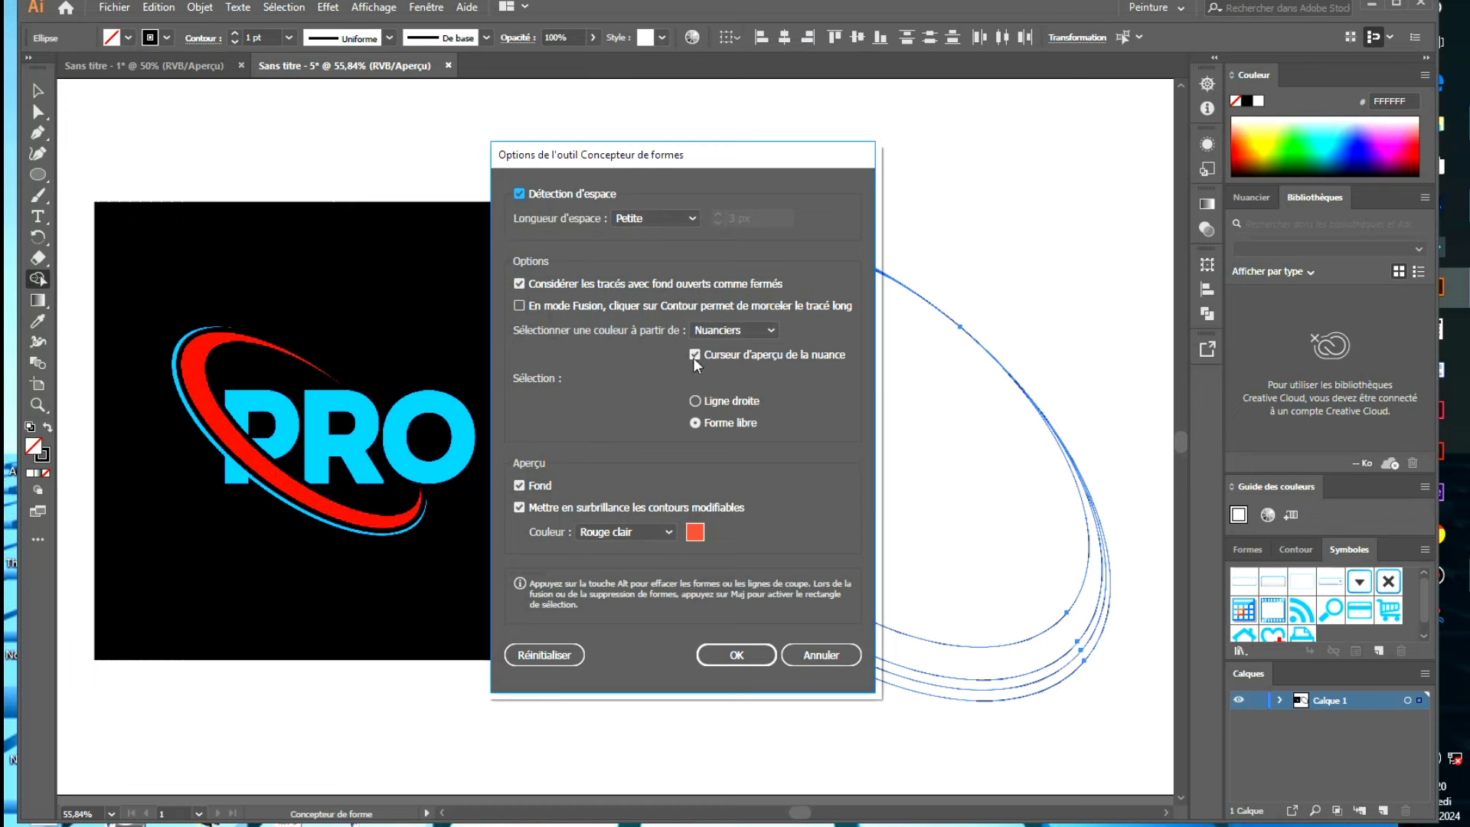
{"action": "left_click", "coordinate": [738, 655]}
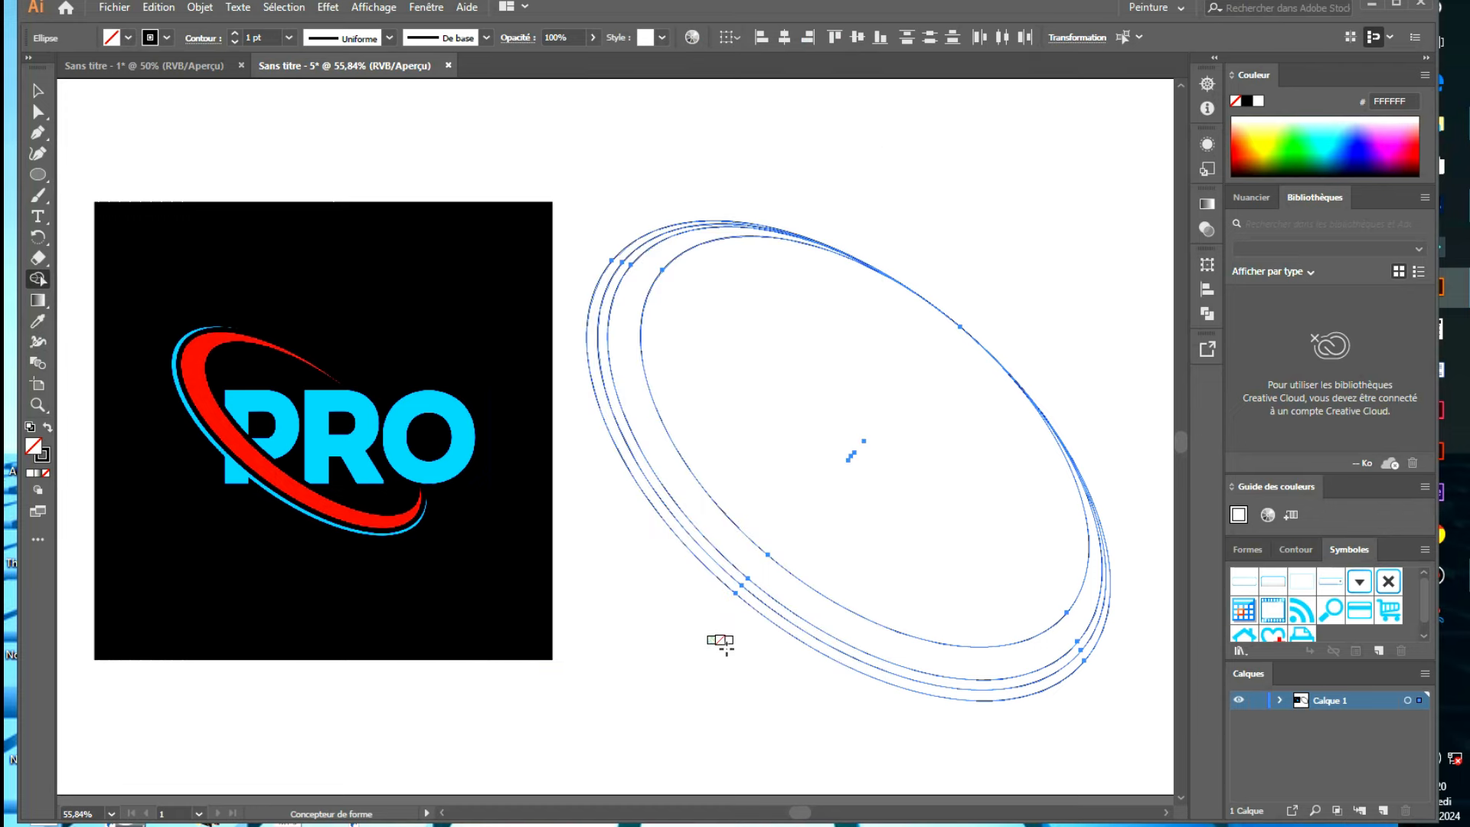
Fill the thin outermost band and the wide inner band of the nested ellipses with cyan (29ABE2) using the Shape Builder
{"action": "left_click", "coordinate": [130, 37]}
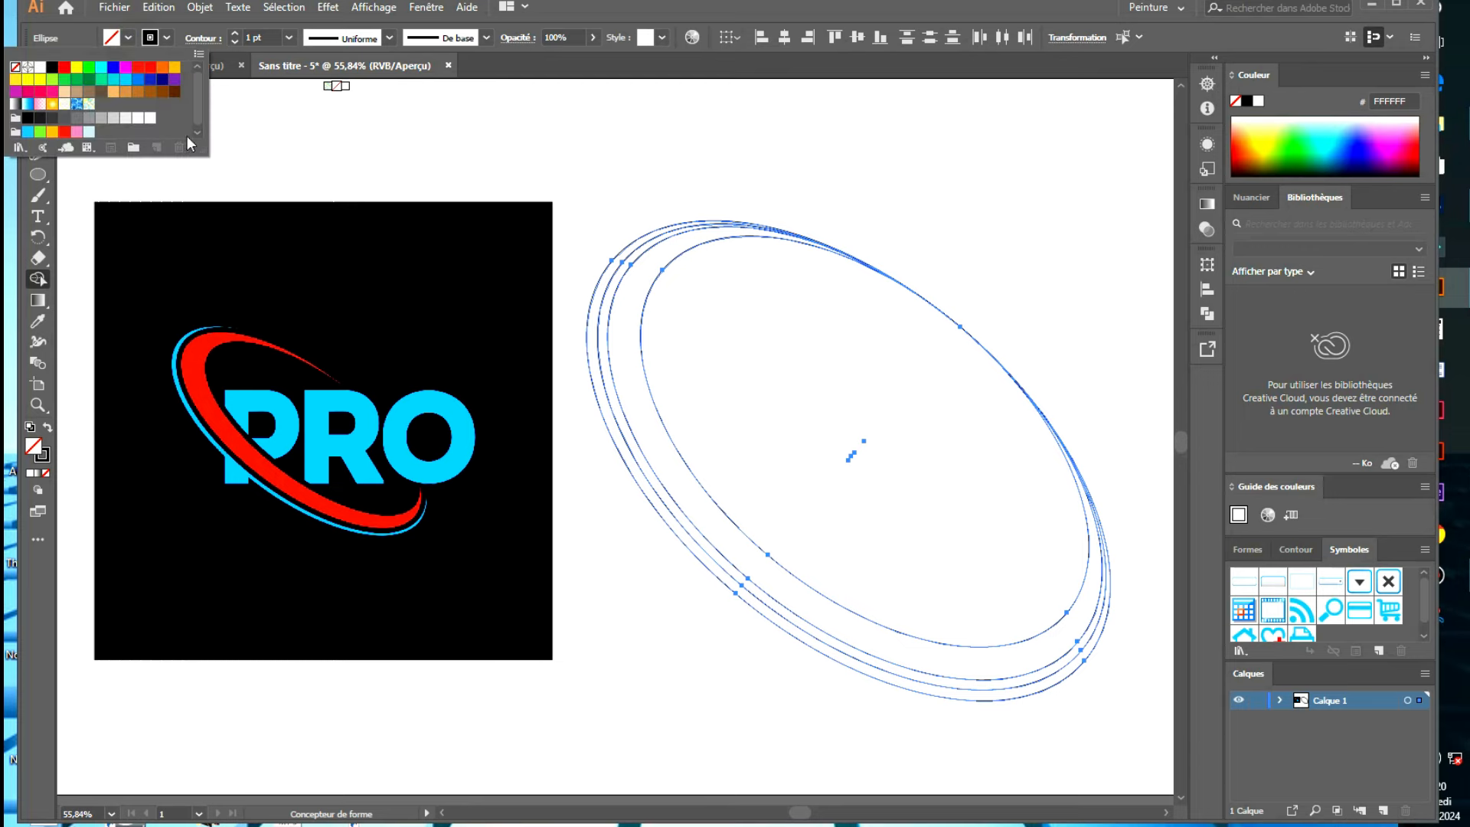
{"action": "left_click", "coordinate": [125, 79]}
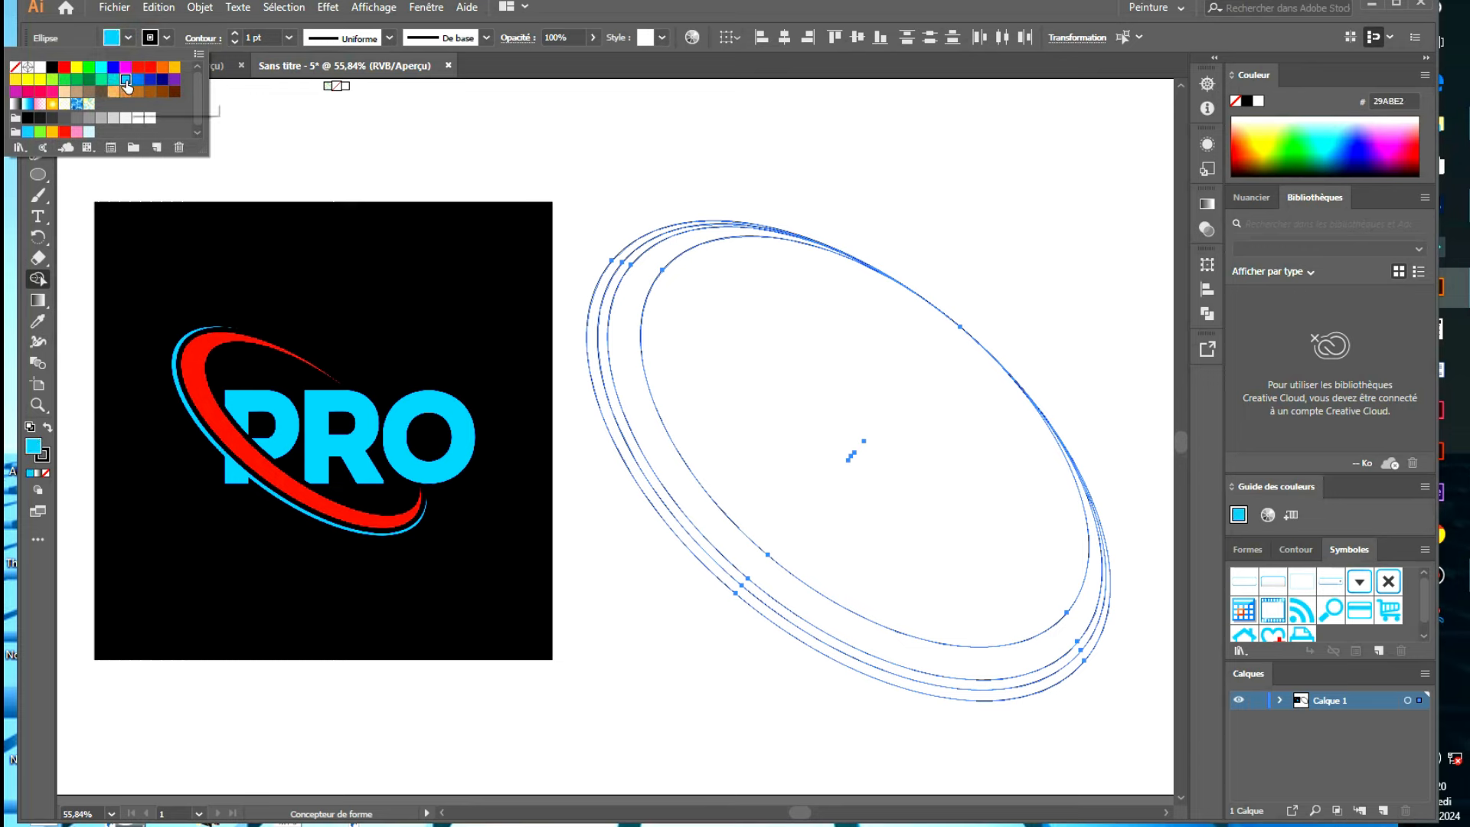
{"action": "left_click", "coordinate": [636, 469]}
{"action": "left_click", "coordinate": [634, 471]}
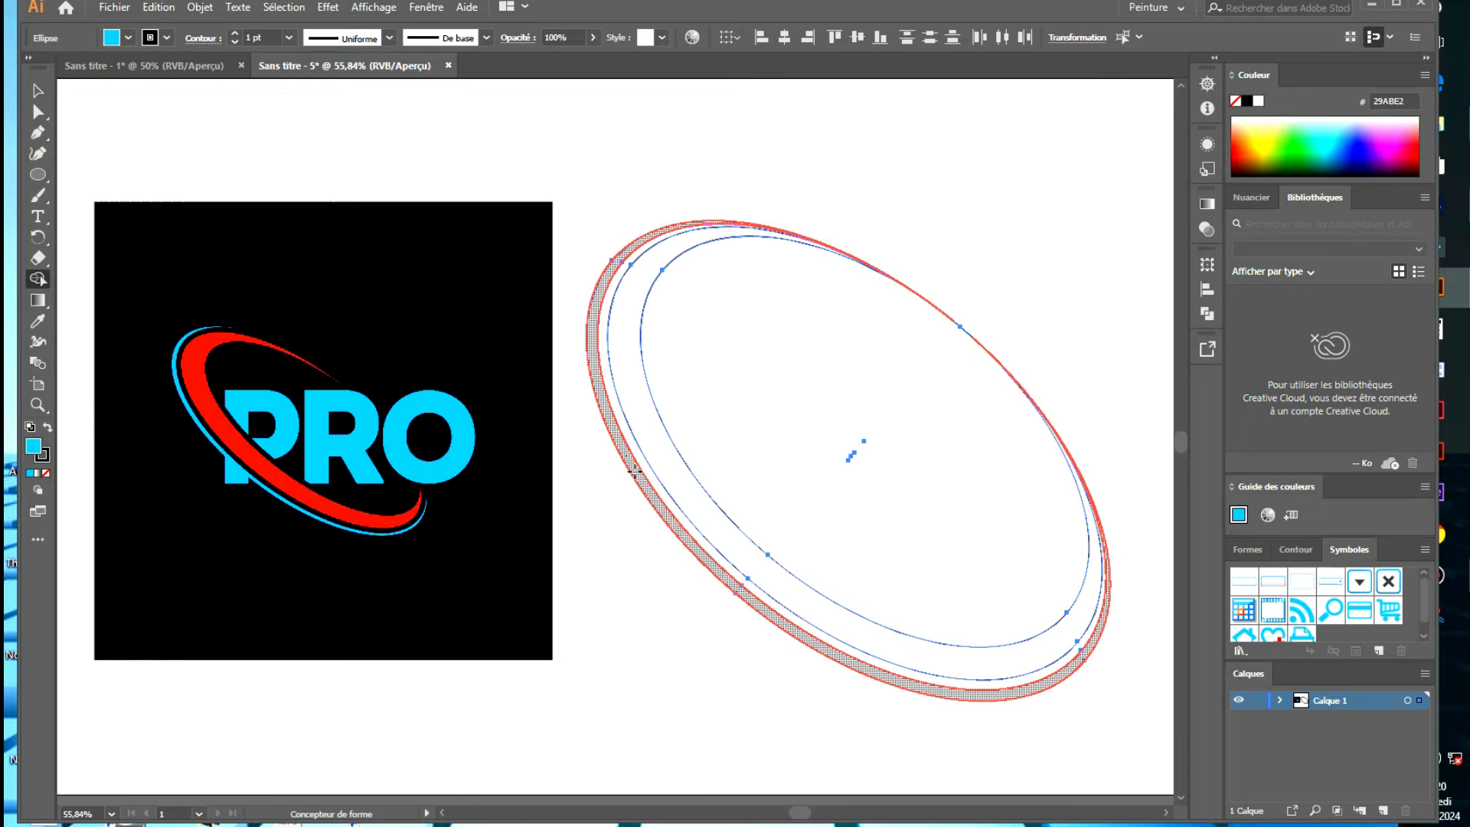
{"action": "left_click", "coordinate": [640, 407]}
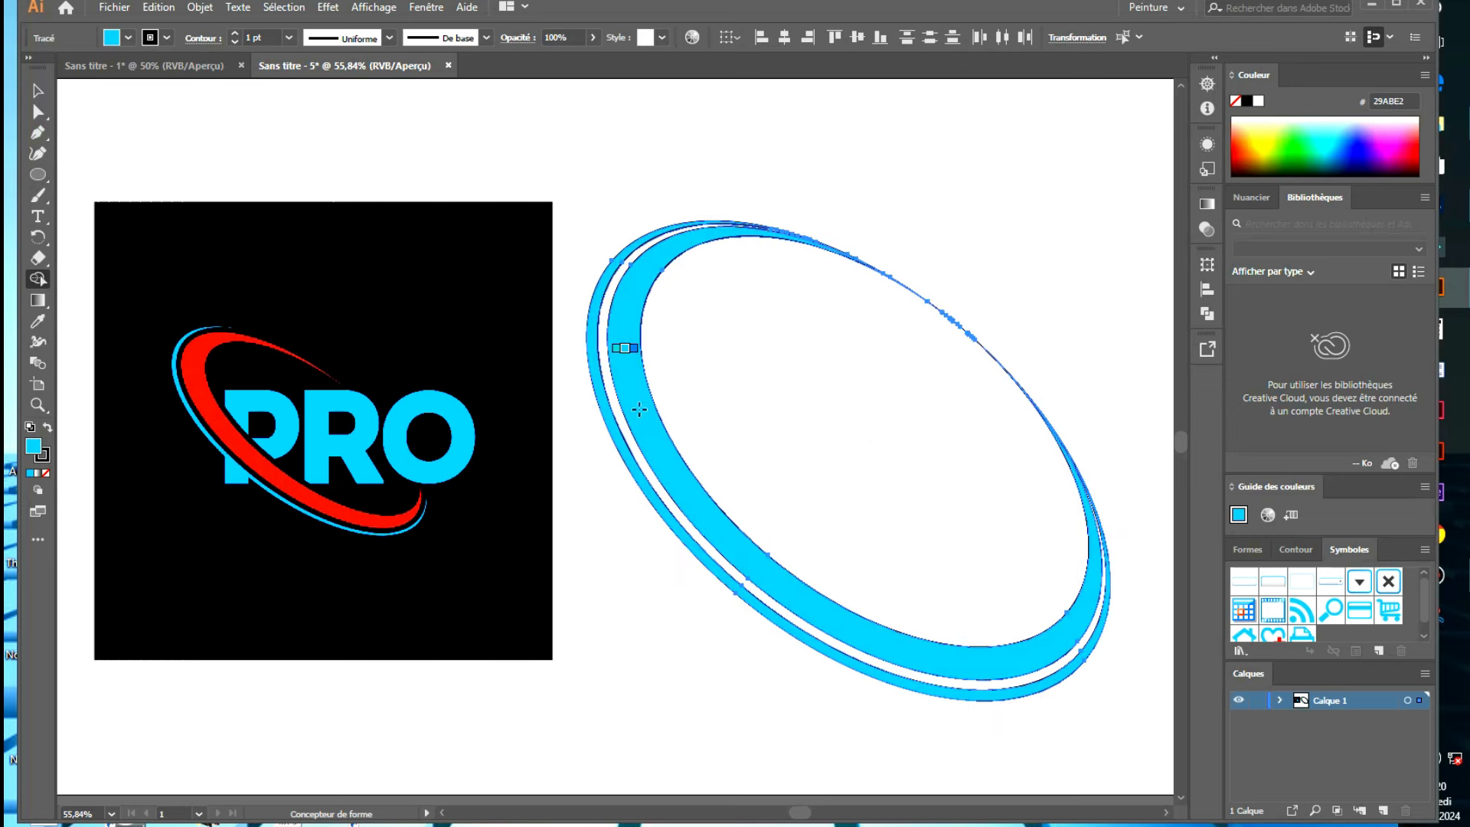
Fill the narrow gap between the two cyan bands with yellow (FFFF00) using the Shape Builder
{"action": "left_click", "coordinate": [128, 37]}
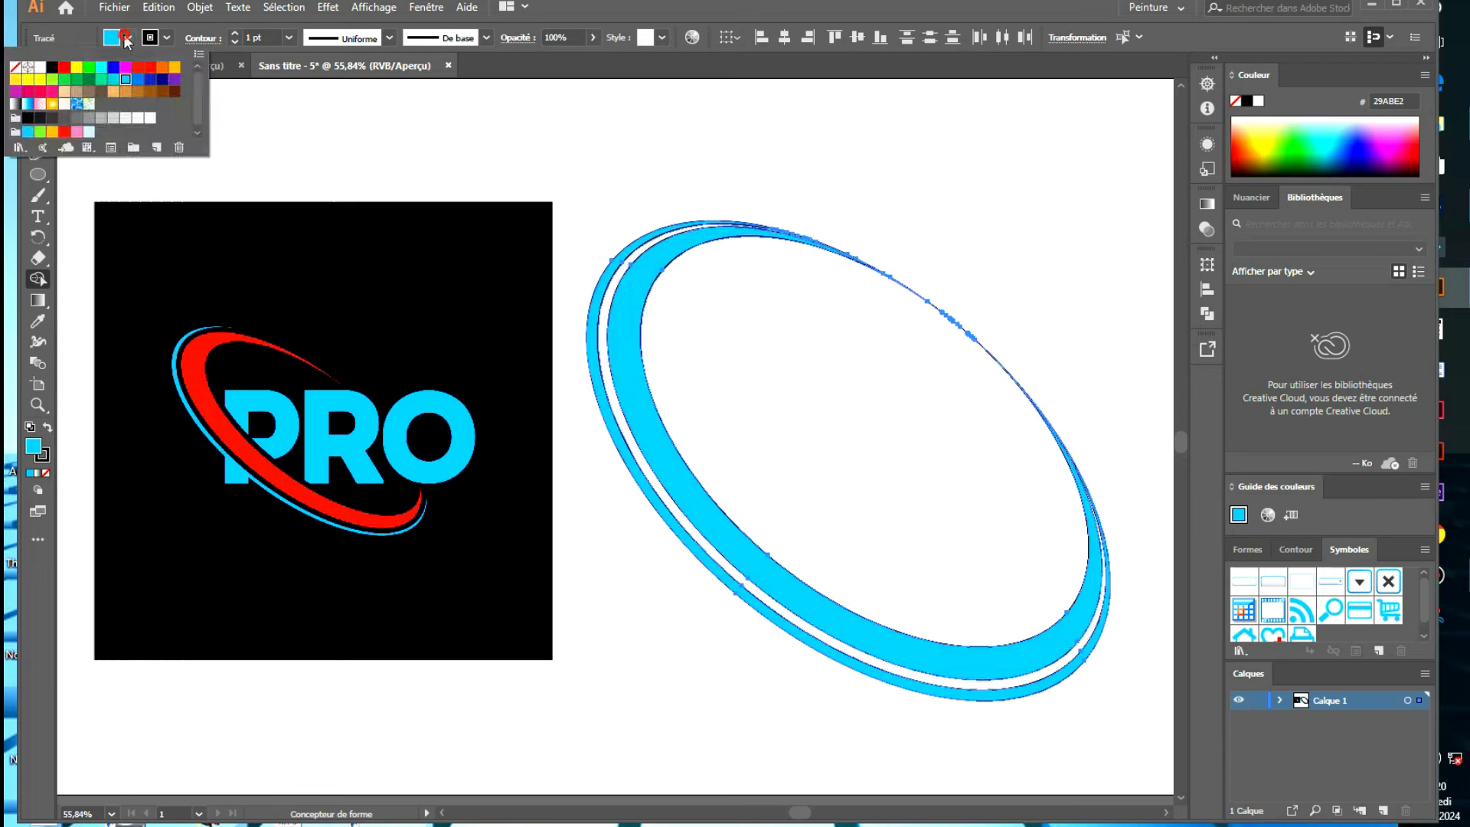
{"action": "left_click", "coordinate": [78, 67]}
{"action": "left_click", "coordinate": [601, 363]}
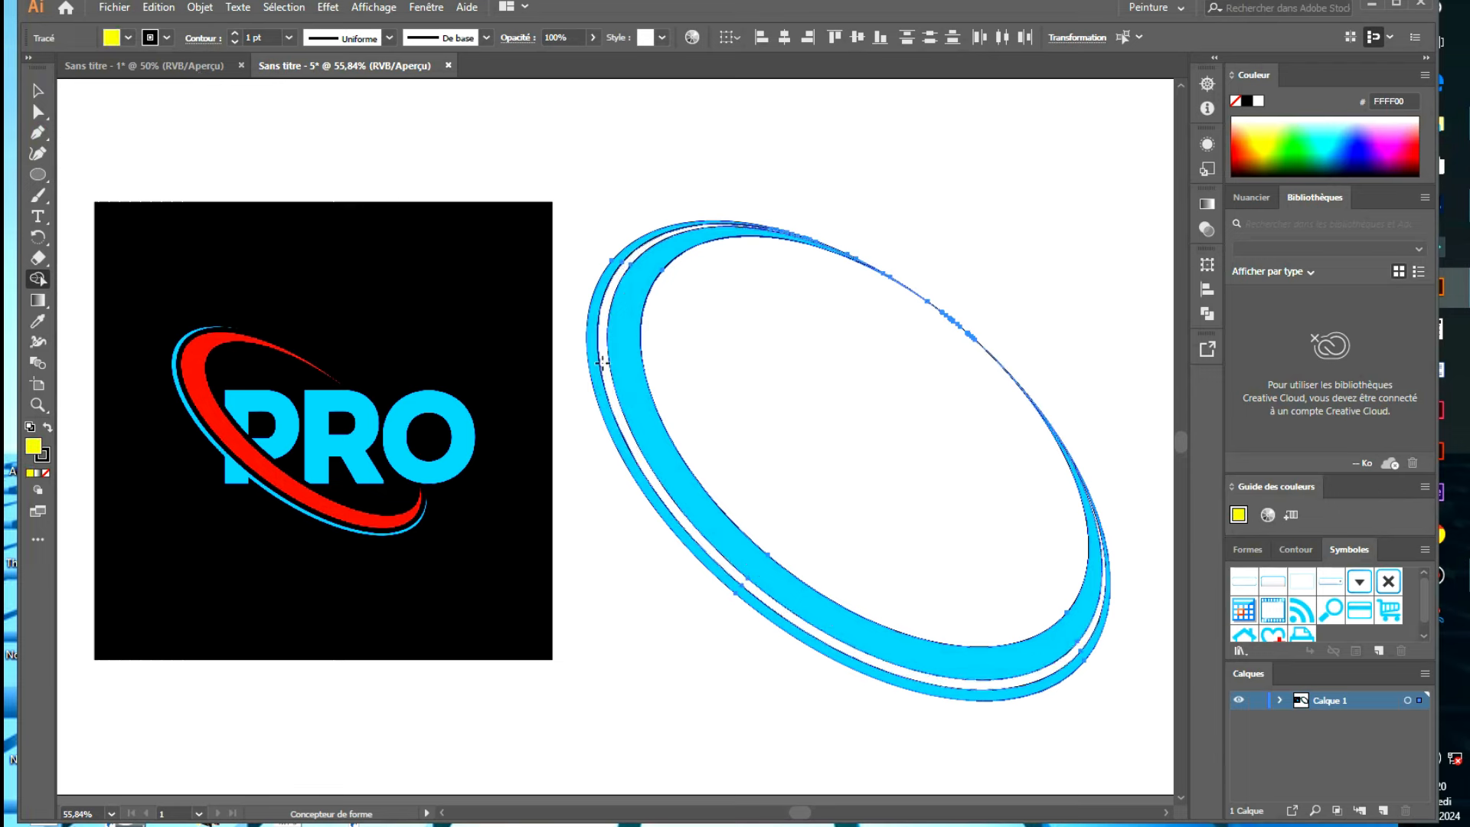
{"action": "left_click", "coordinate": [605, 382]}
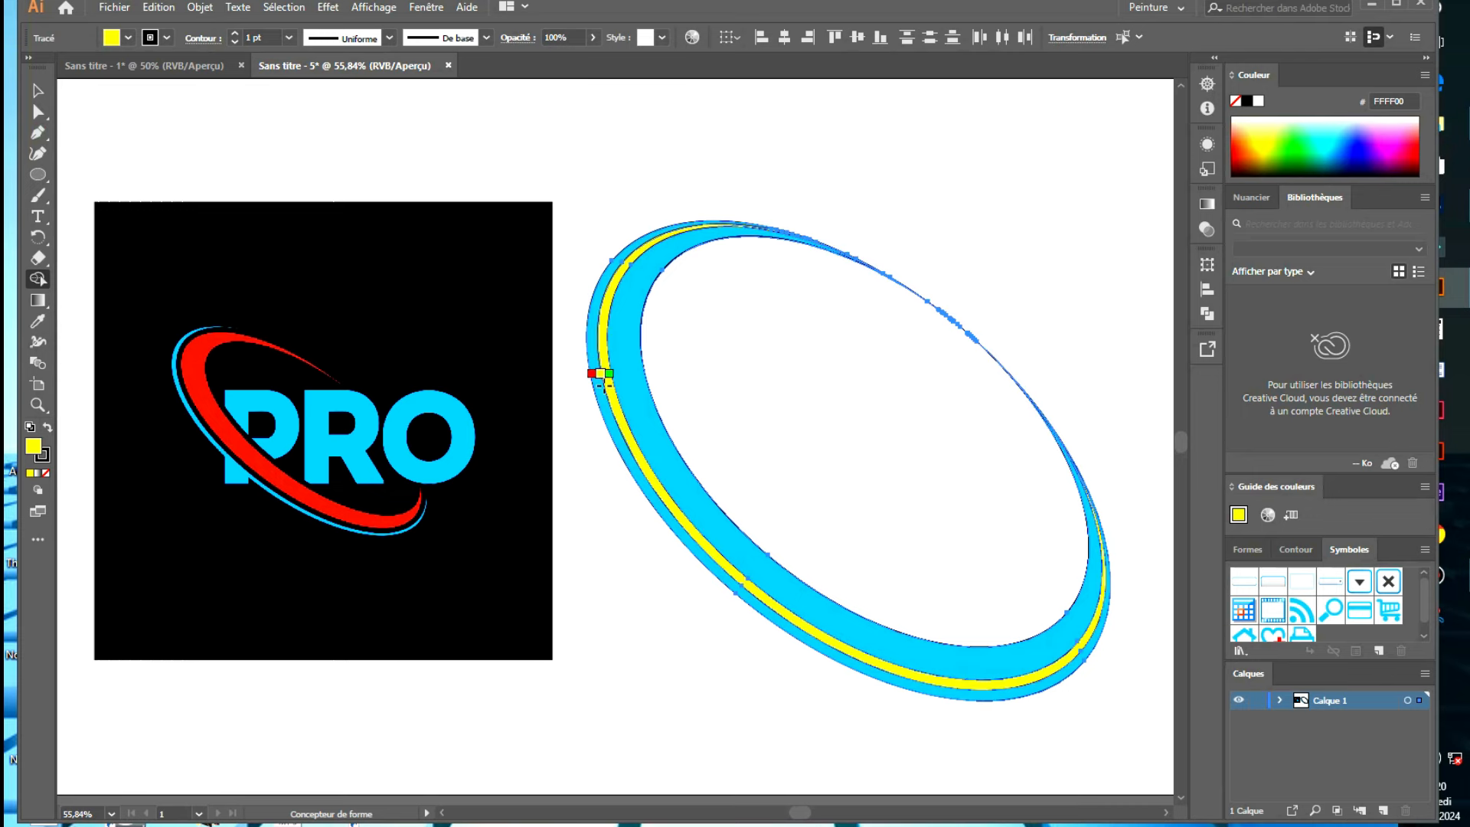
Select all the ring pieces and shrink them proportionally from their centre to about 60% of their size
{"action": "left_click", "coordinate": [31, 91]}
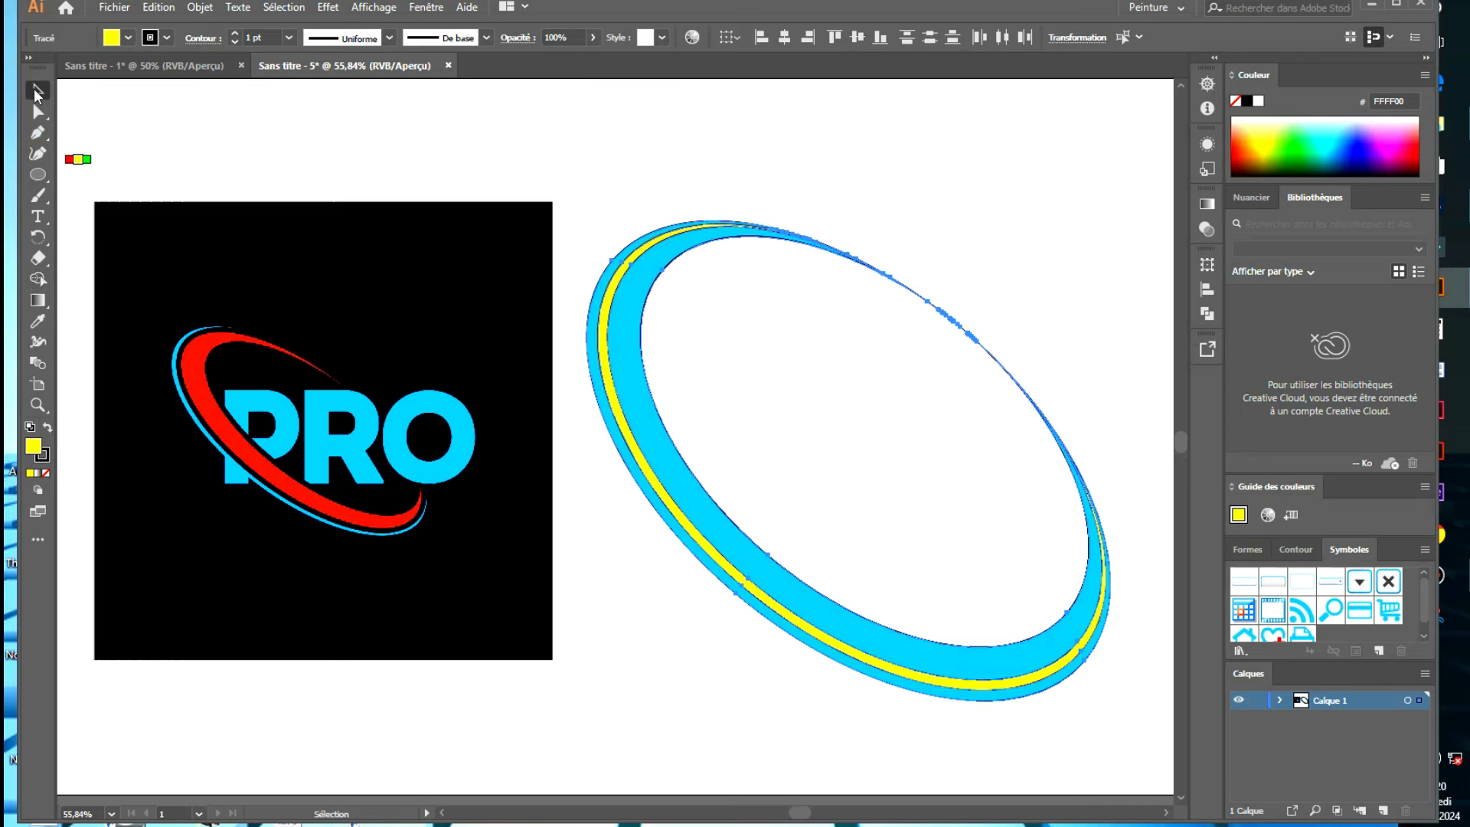
{"action": "left_click", "coordinate": [948, 146]}
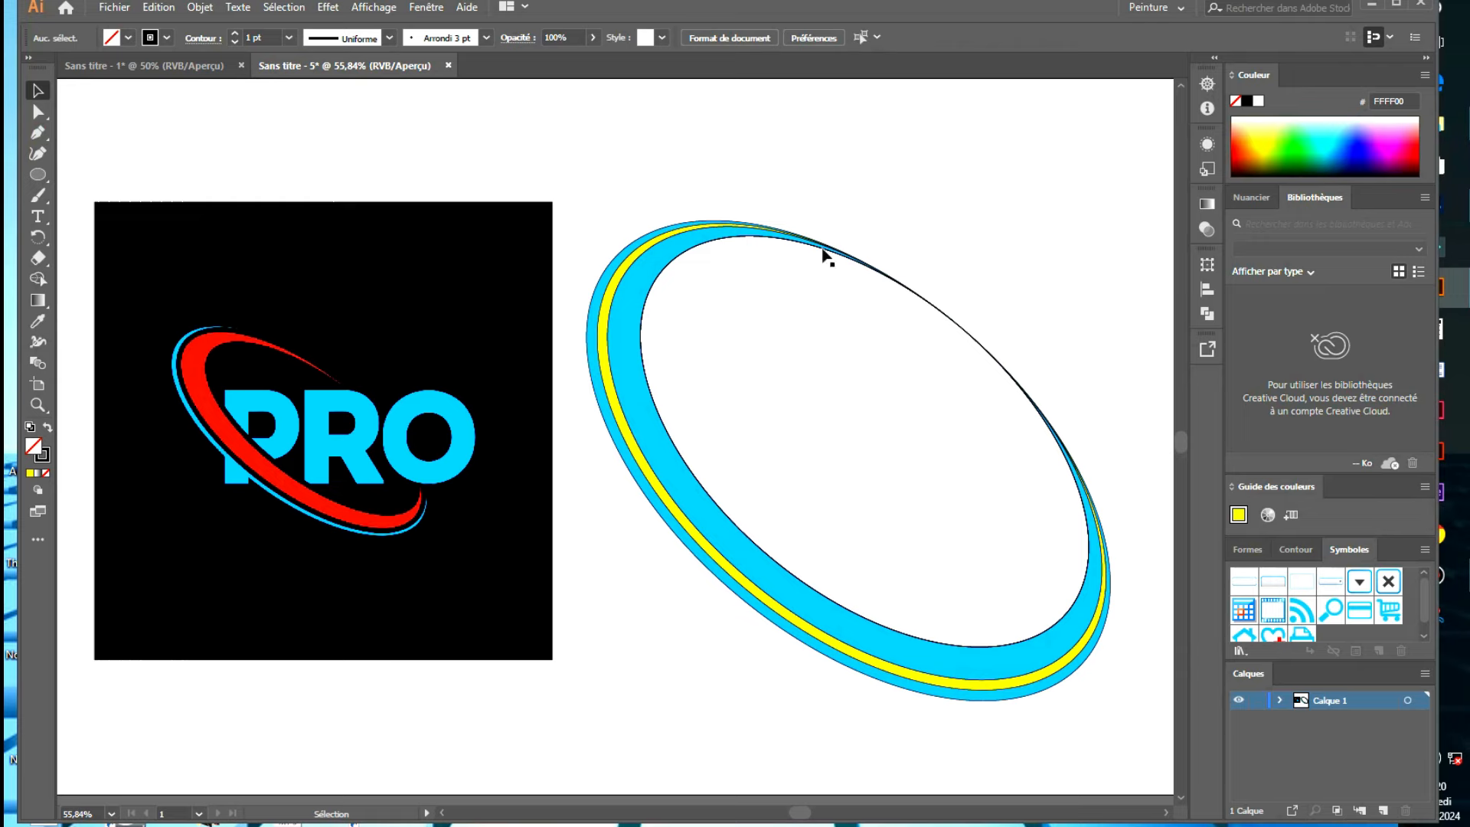
{"action": "left_click_drag", "start_coordinate": [900, 192], "coordinate": [756, 678]}
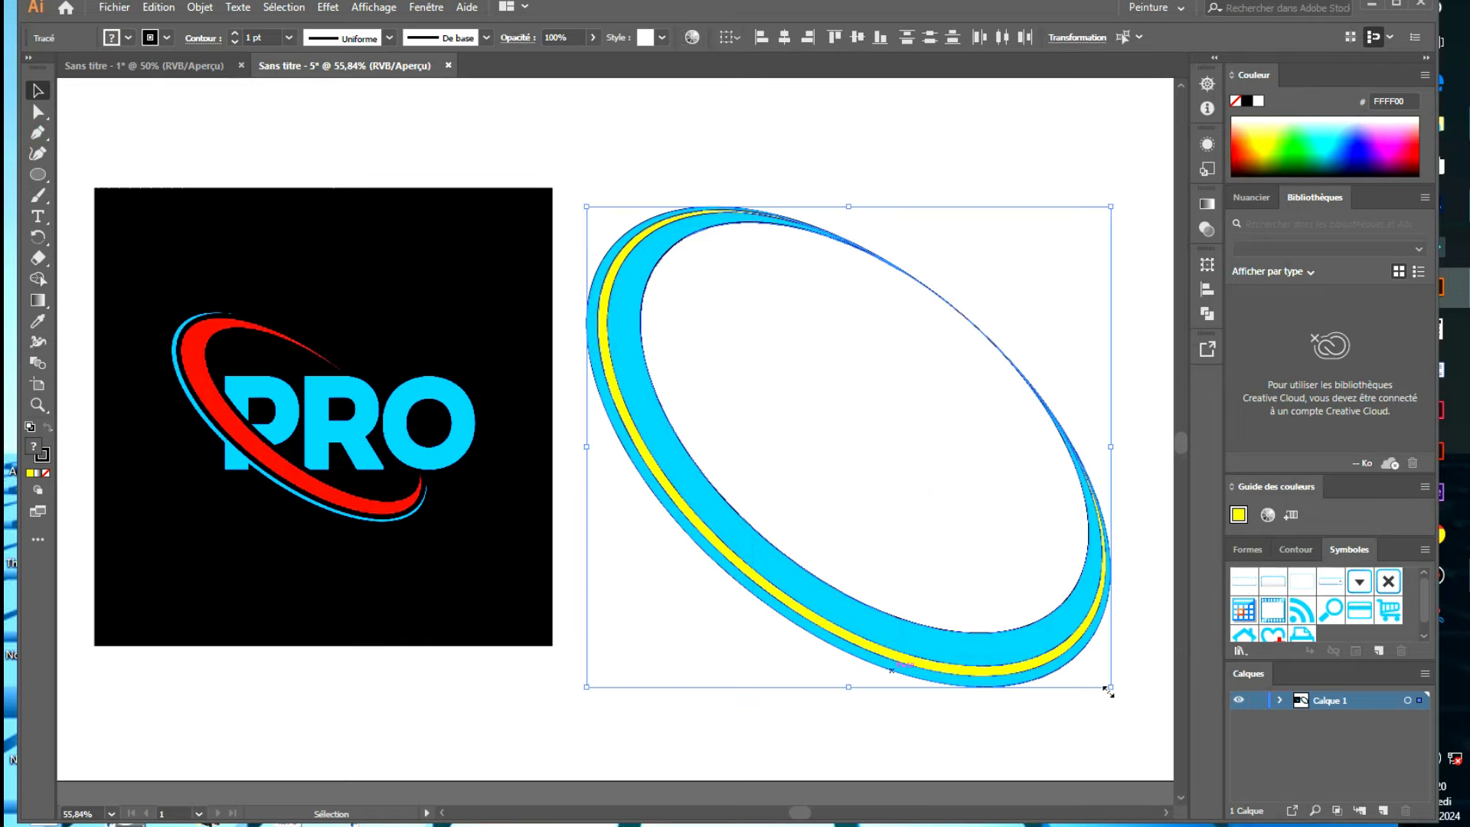
{"action": "left_click_drag", "start_coordinate": [1107, 688], "coordinate": [1007, 591]}
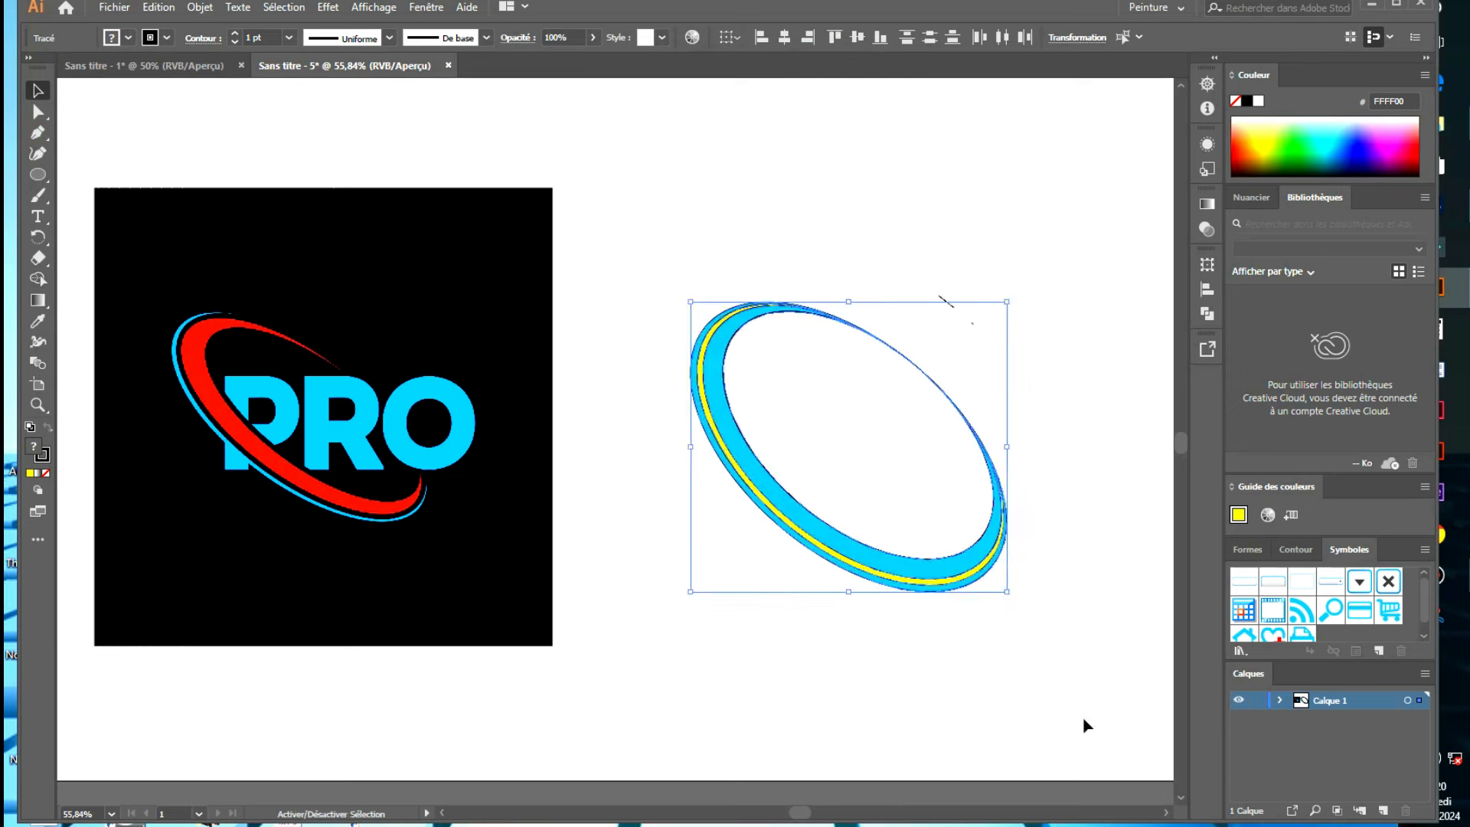
{"action": "left_click", "coordinate": [1021, 484]}
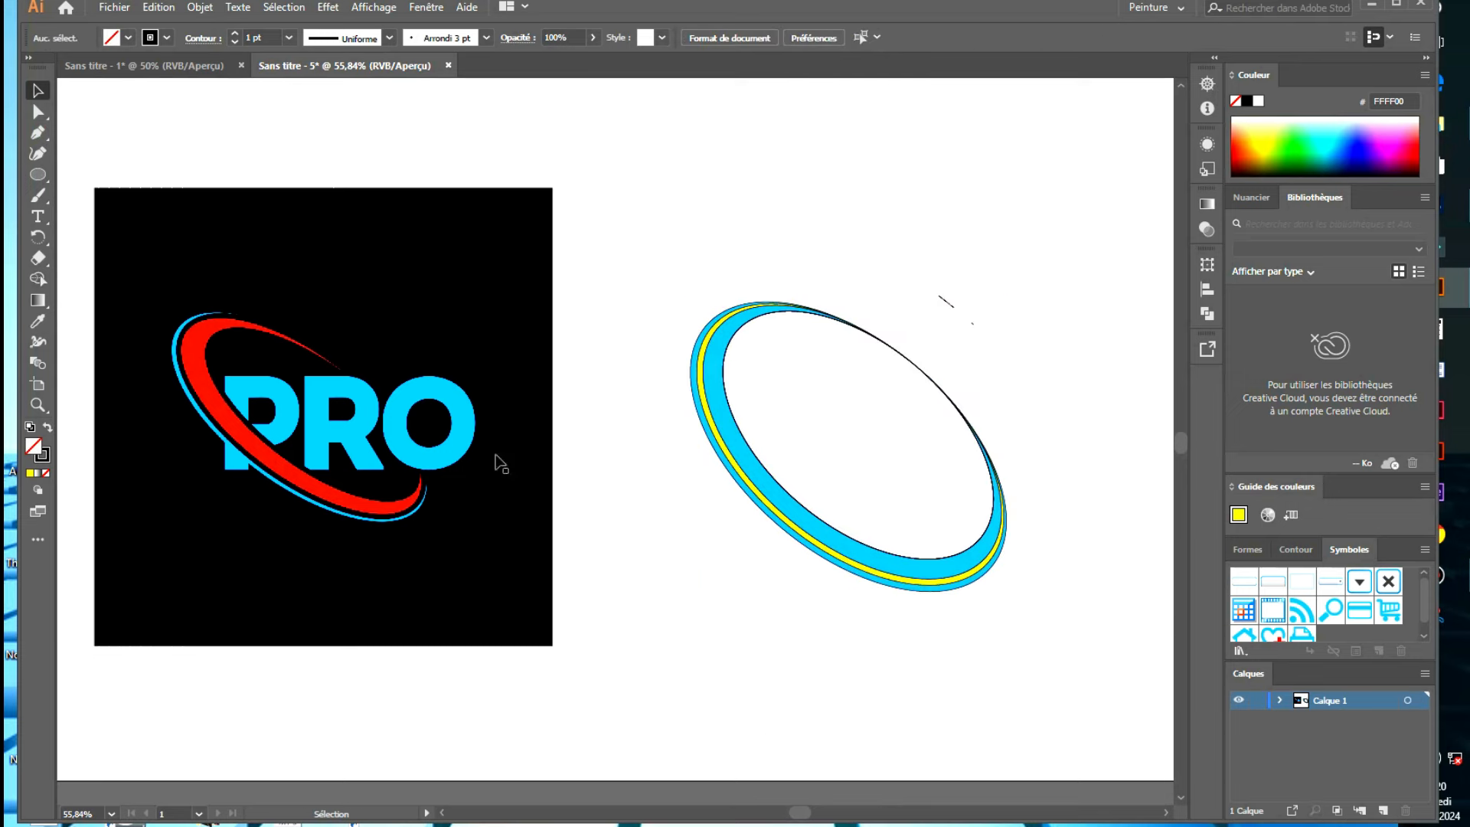
Move the two cyan bands away from the other pieces and delete the leftover yellow band and ellipse outlines
{"action": "left_click", "coordinate": [779, 502]}
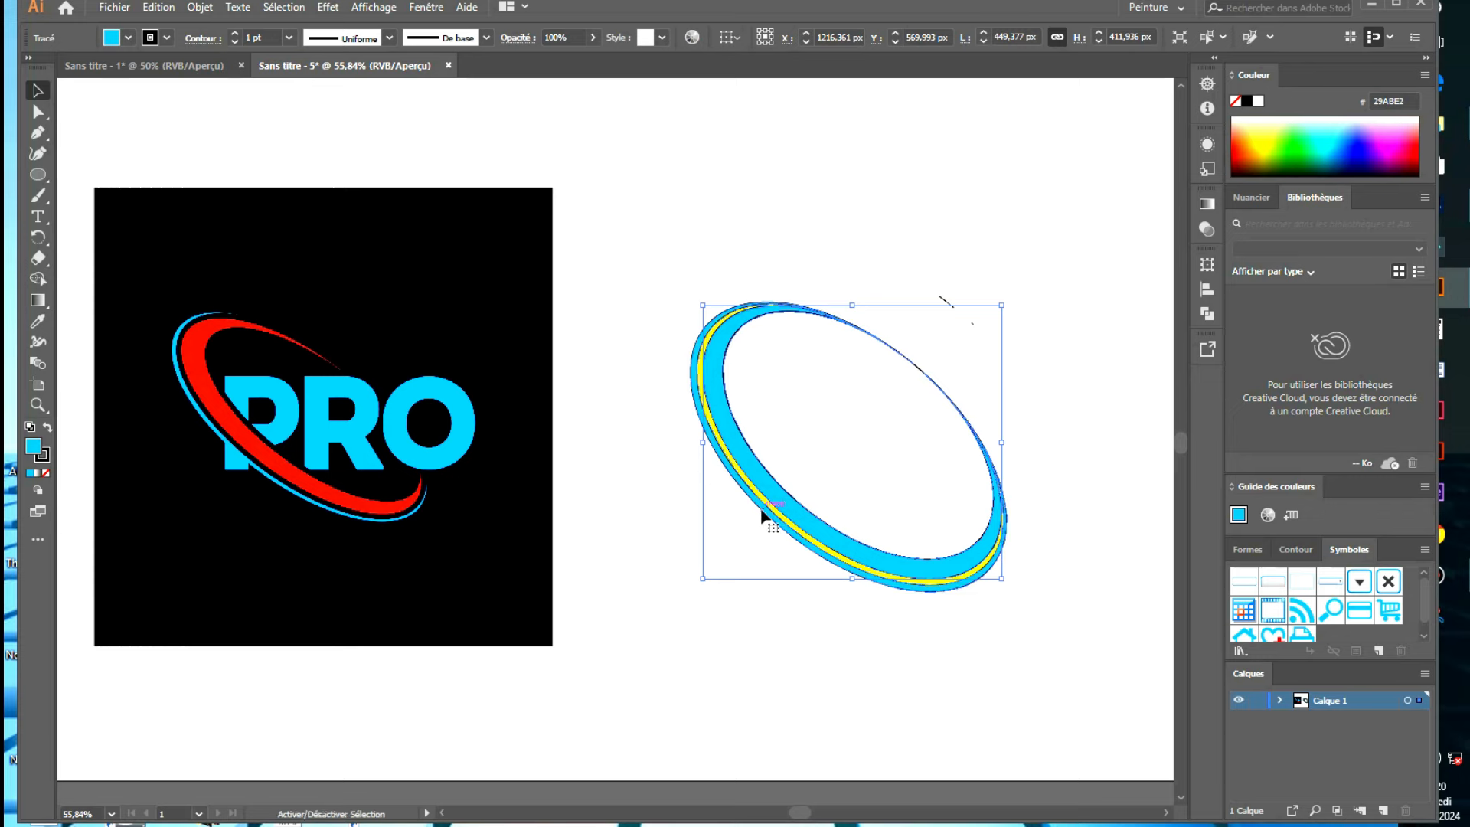
{"action": "left_click_drag", "start_coordinate": [762, 511], "coordinate": [650, 718]}
{"action": "left_click_drag", "start_coordinate": [997, 274], "coordinate": [676, 399]}
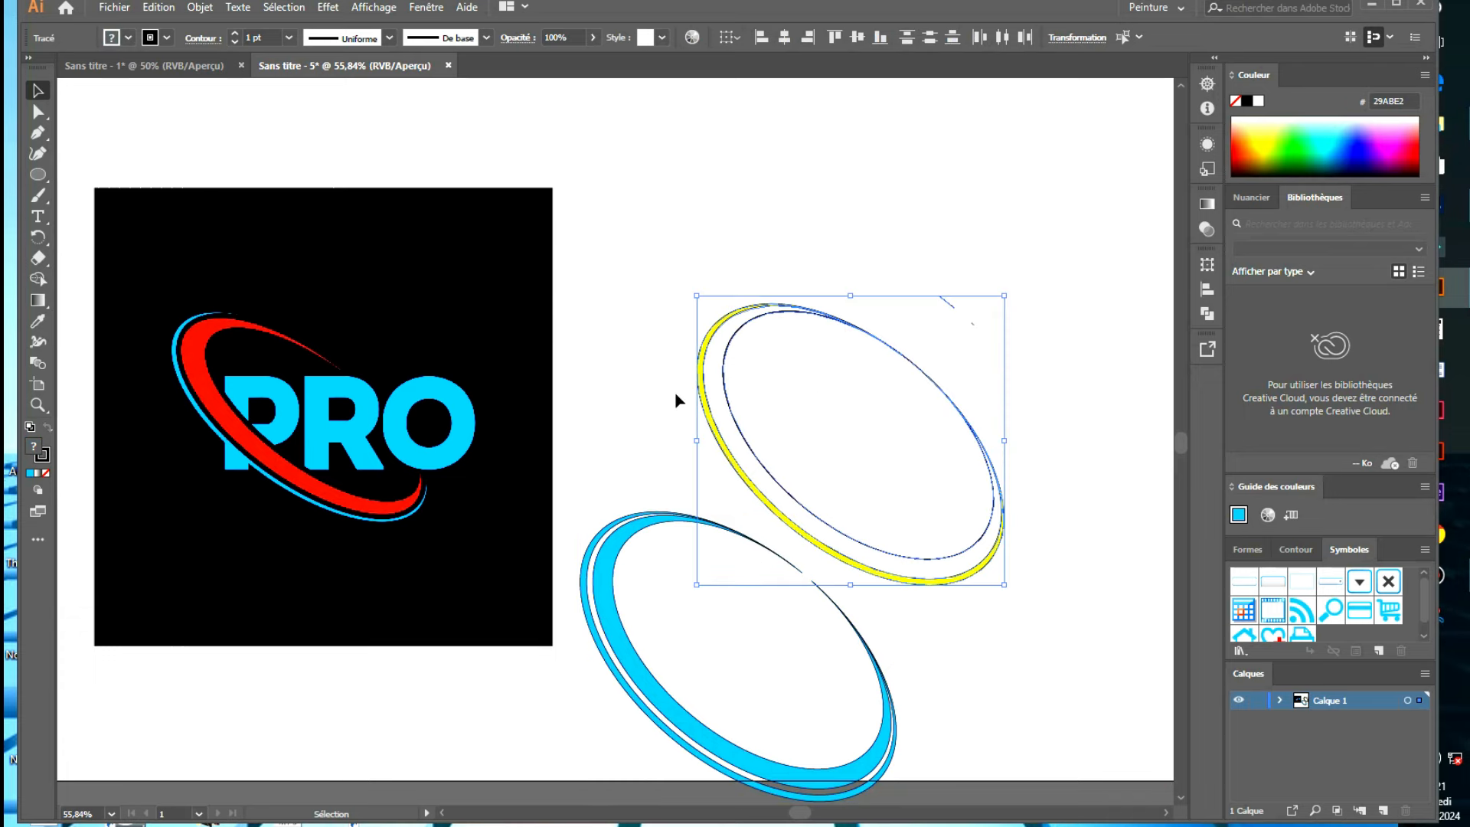
{"action": "key", "text": "Delete"}
Move both cyan bands together back beside the reference logo and rotate them slightly counterclockwise
{"action": "left_click_drag", "start_coordinate": [906, 497], "coordinate": [646, 748]}
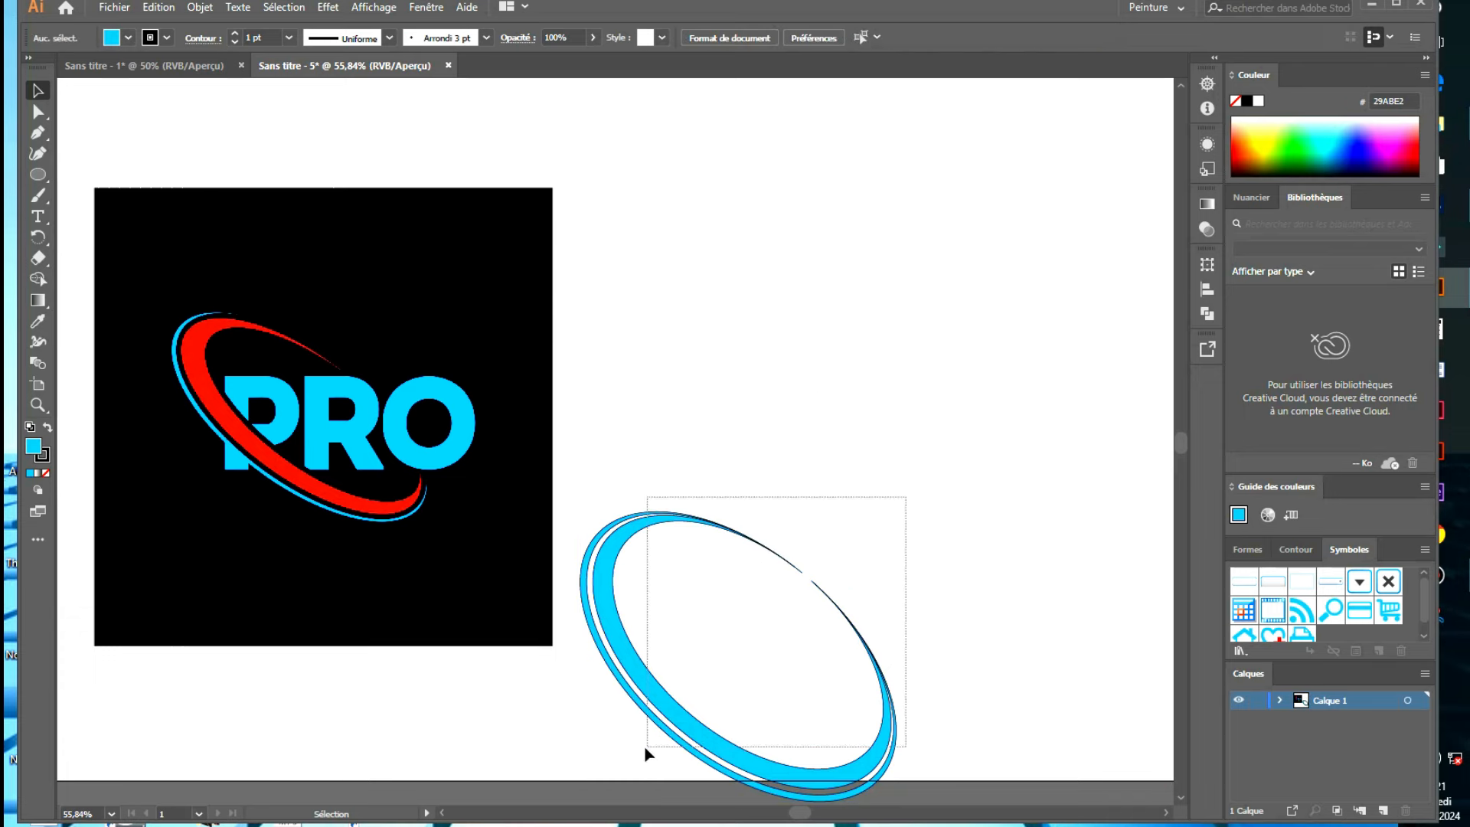
{"action": "left_click_drag", "start_coordinate": [697, 609], "coordinate": [828, 378]}
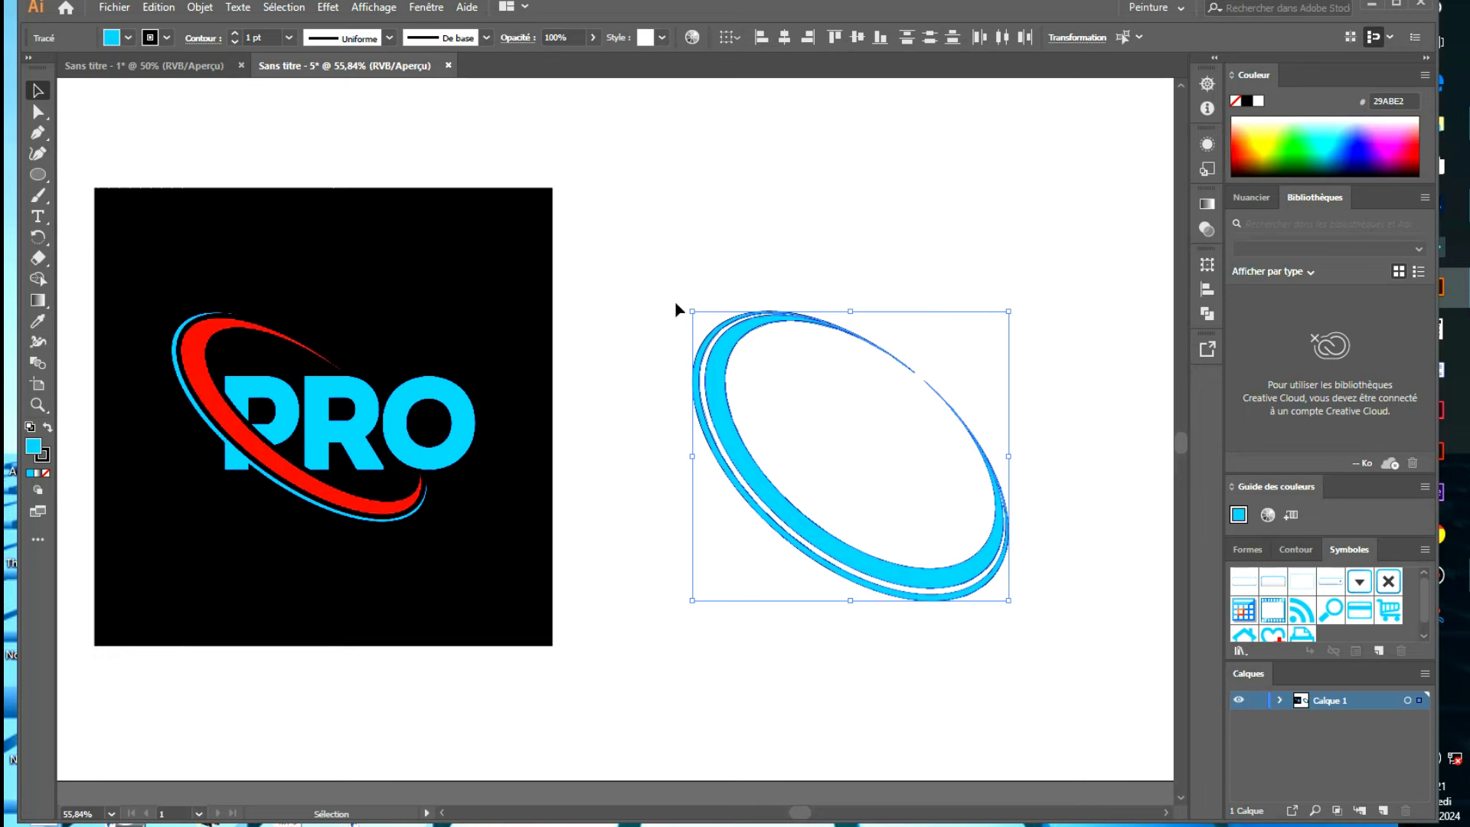
{"action": "left_click_drag", "start_coordinate": [681, 301], "coordinate": [674, 308]}
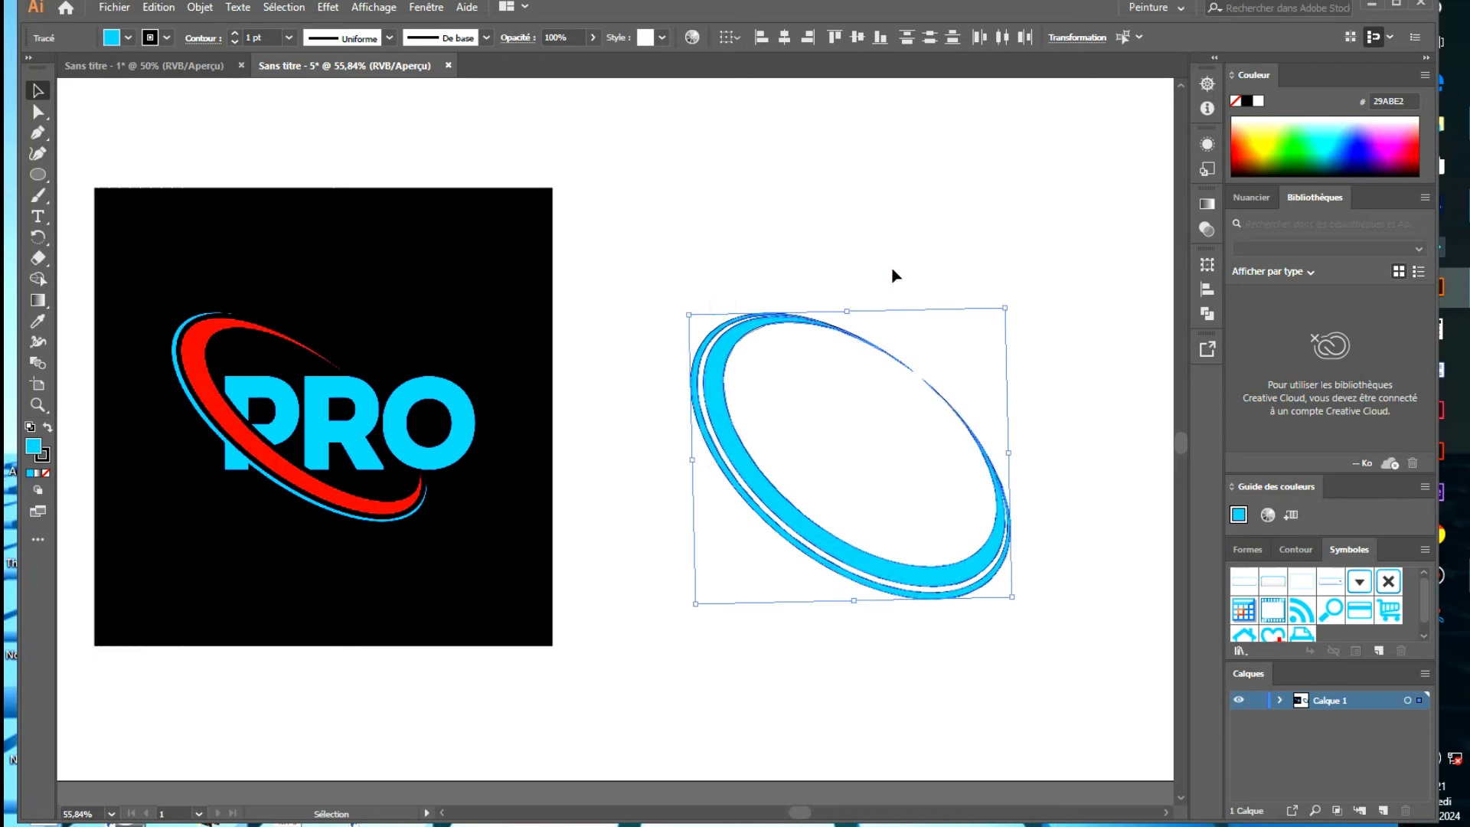
Recolour the wide inner band with the red sampled from the reference logo's swoosh using the Eyedropper
{"action": "left_click", "coordinate": [893, 269]}
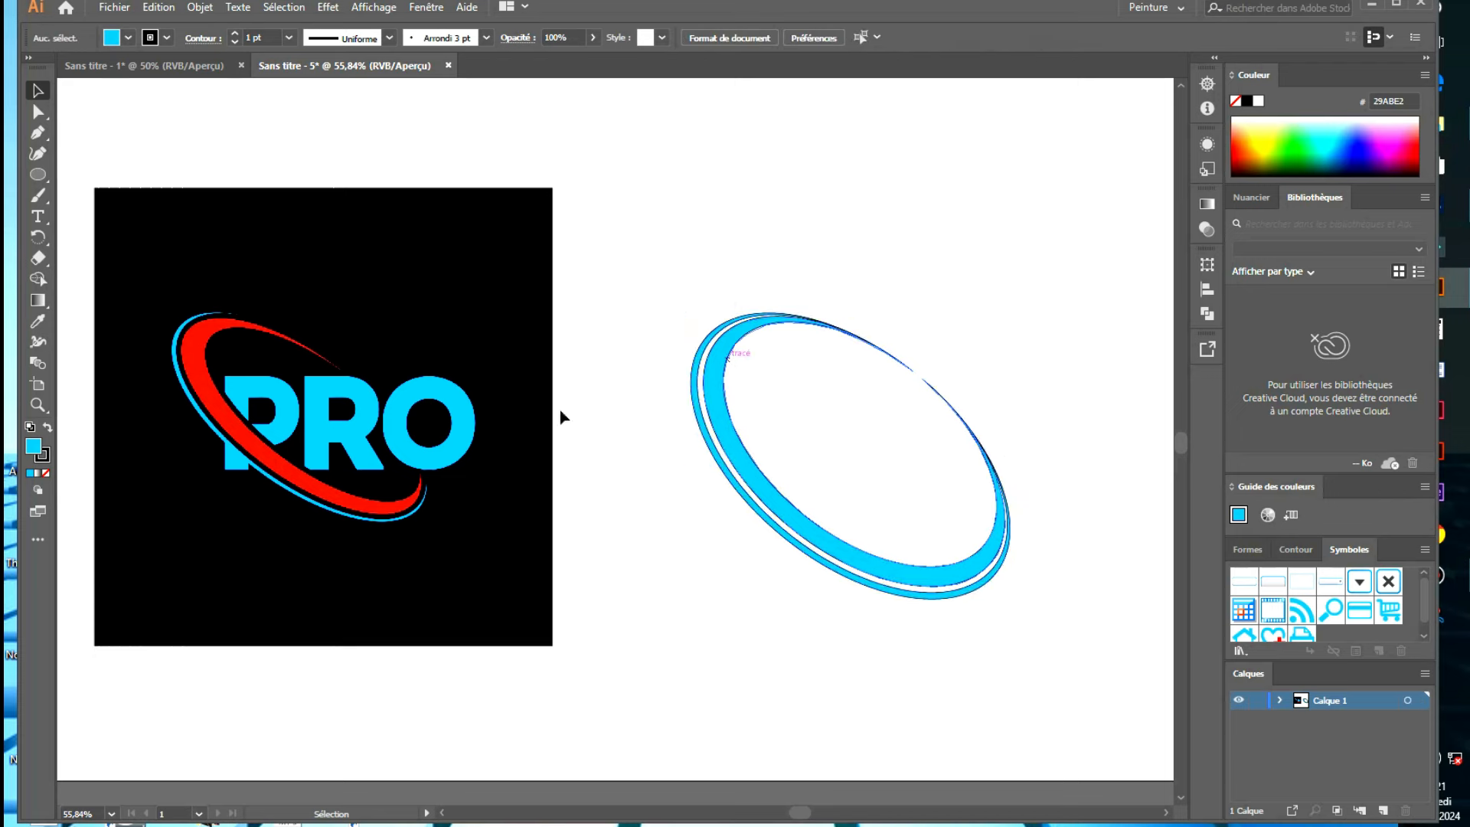
{"action": "left_click", "coordinate": [728, 357]}
{"action": "left_click", "coordinate": [37, 321]}
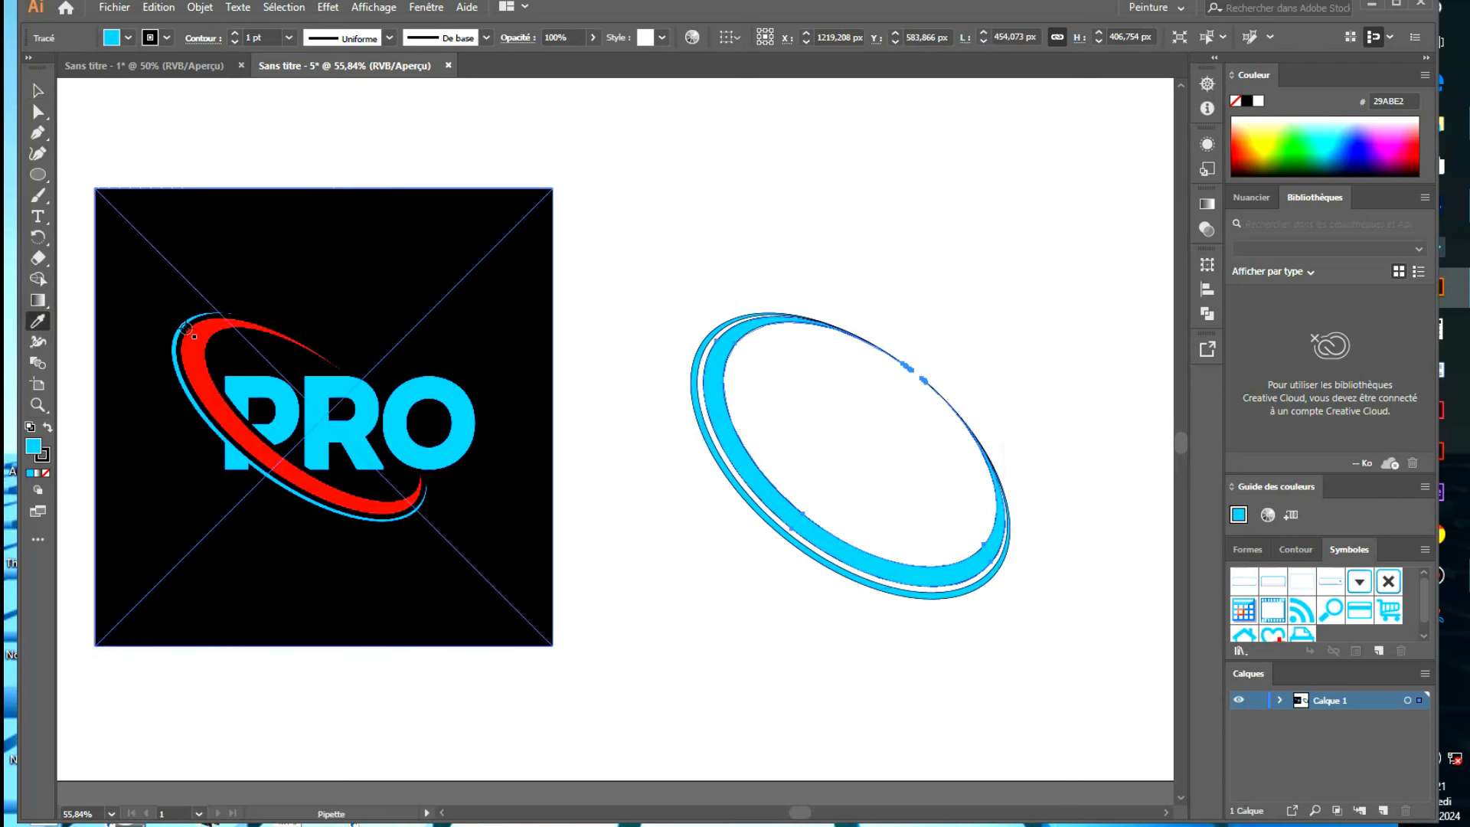
{"action": "left_click", "coordinate": [192, 336]}
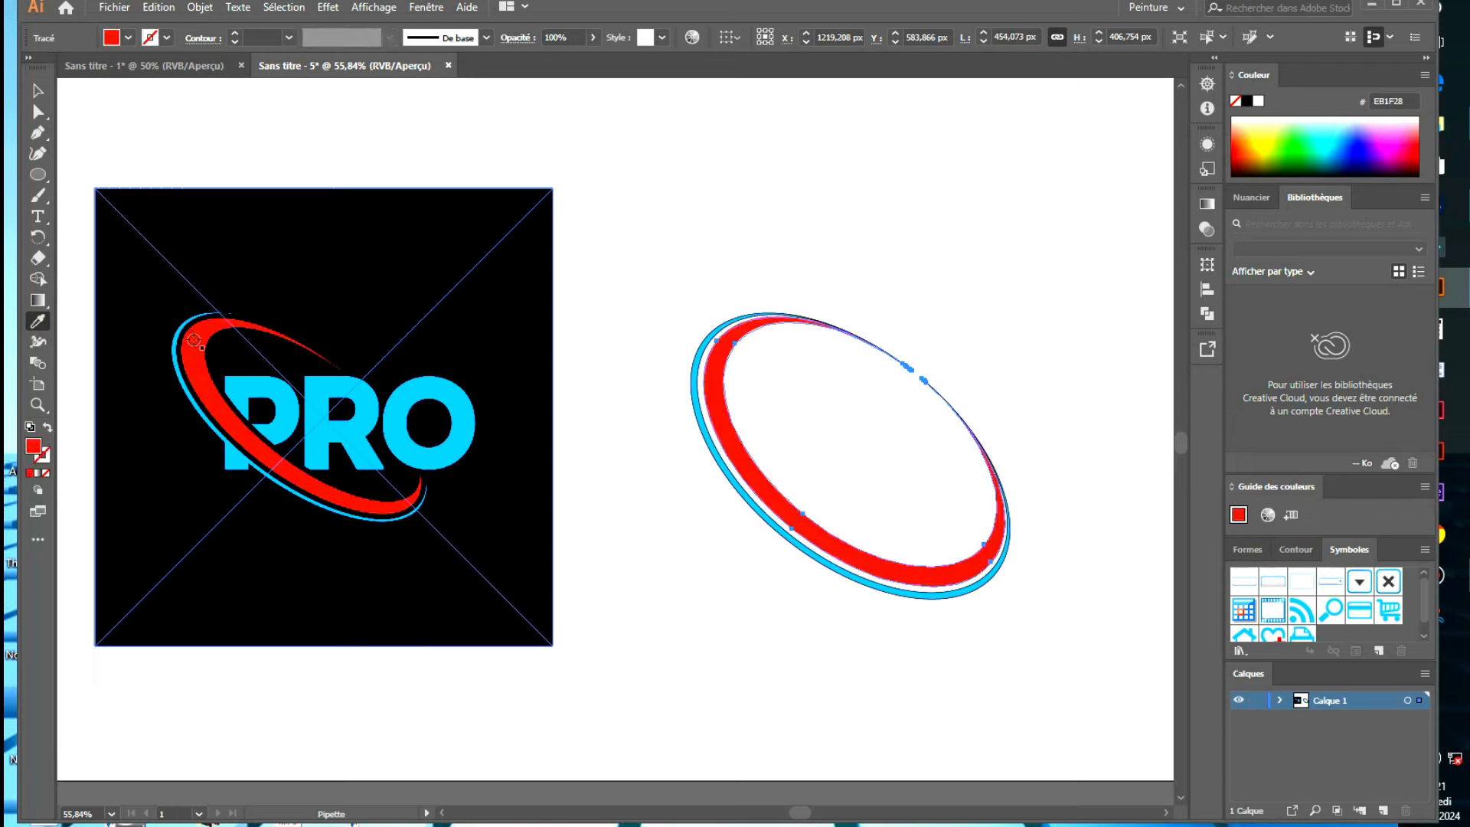
Recolour the thin outer band with the cyan sampled from the reference logo's letter P, then deselect it
{"action": "left_click", "coordinate": [718, 464], "text": "ctrl"}
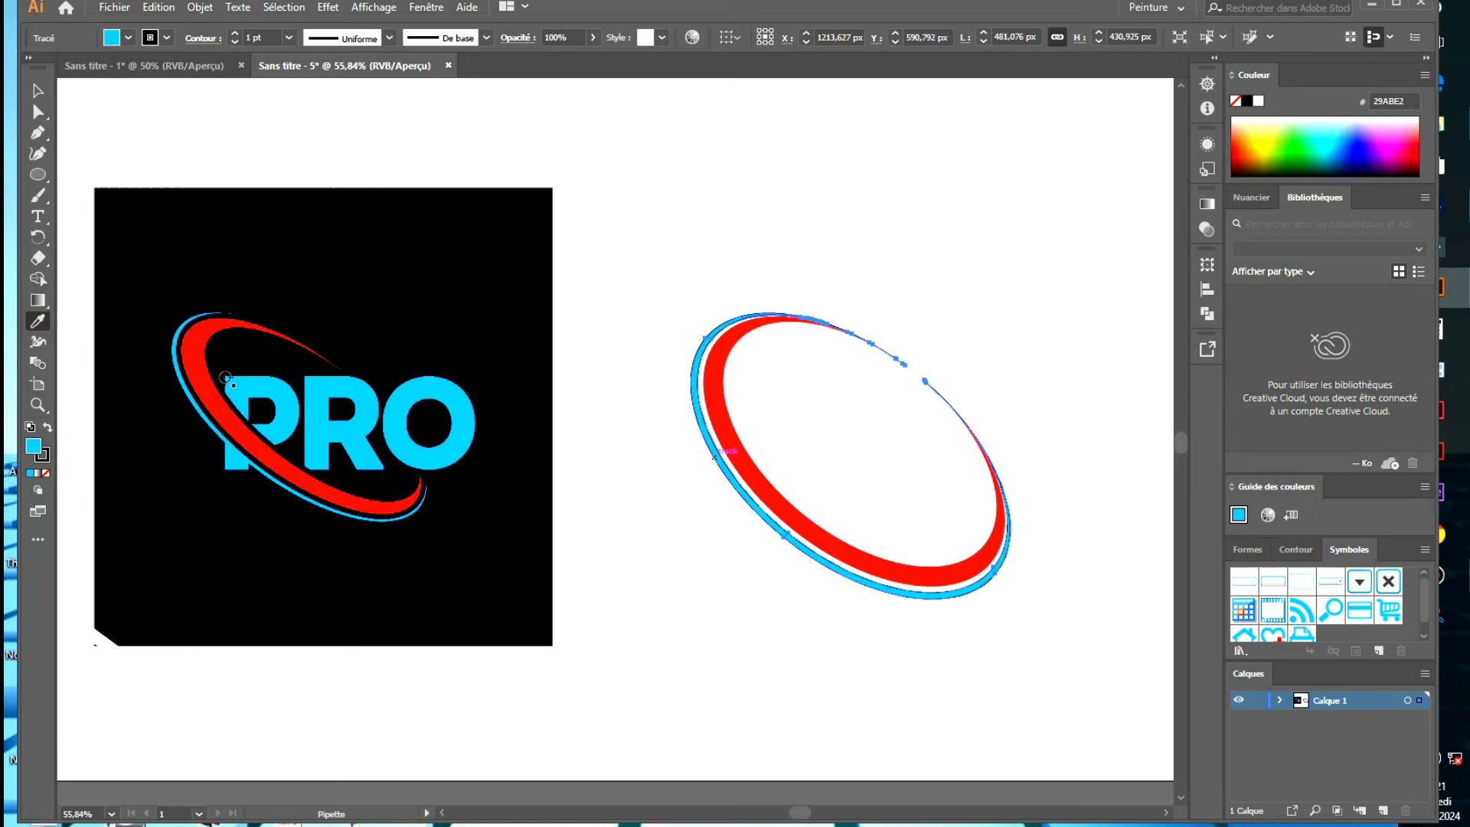
{"action": "left_click", "coordinate": [245, 406]}
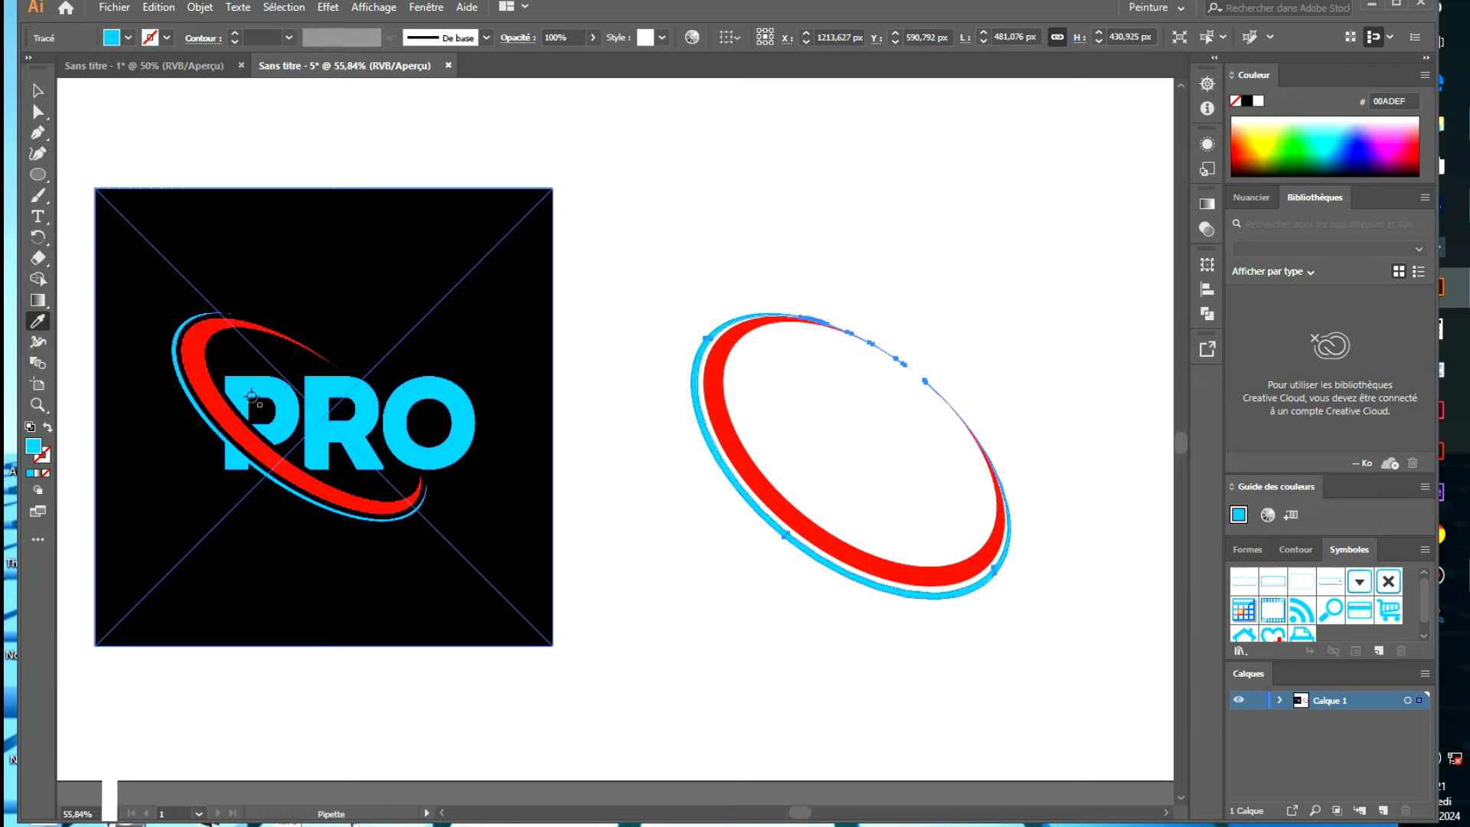
{"action": "key", "text": "v"}
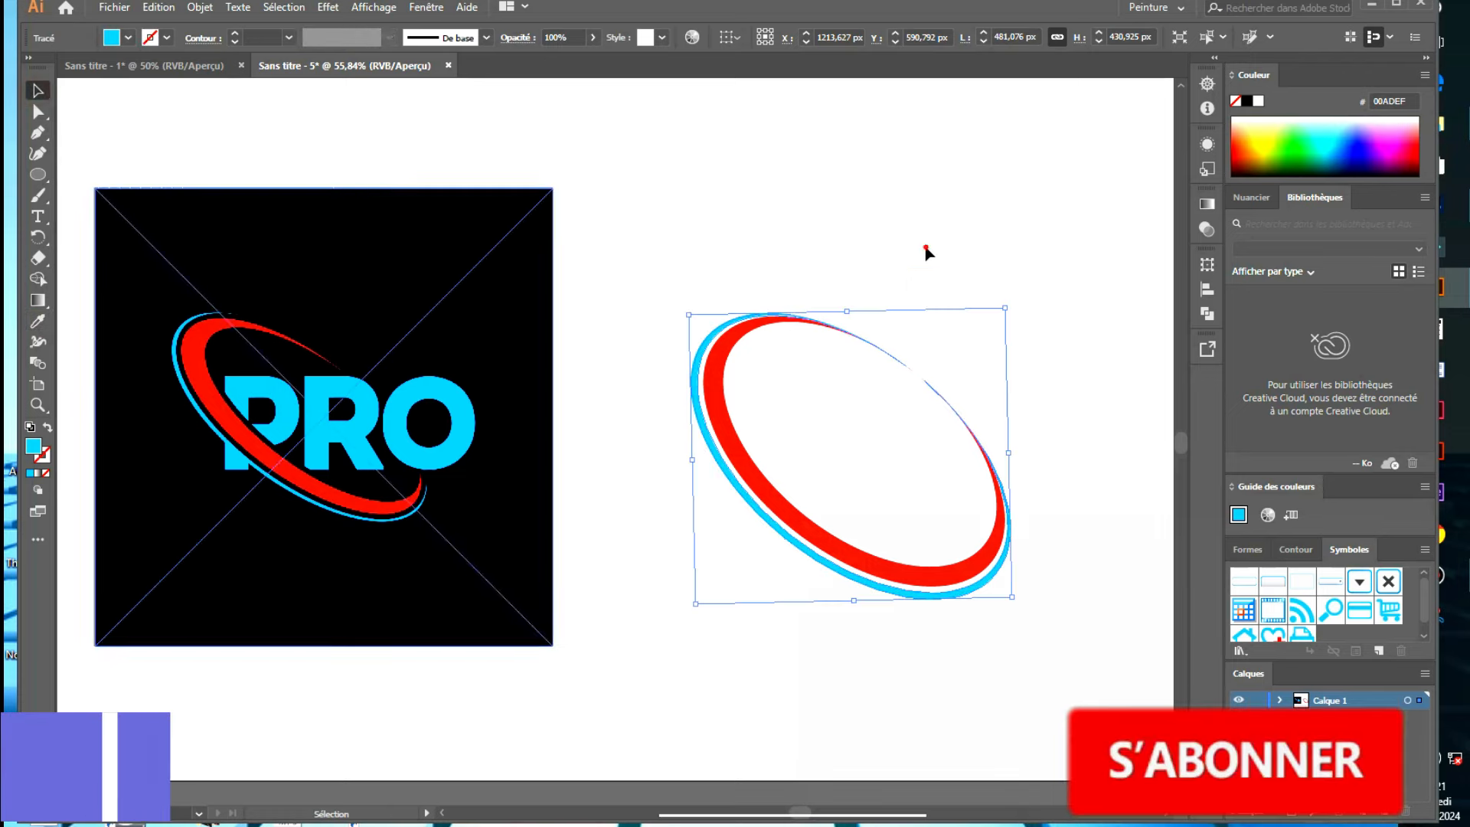
{"action": "left_click", "coordinate": [926, 249]}
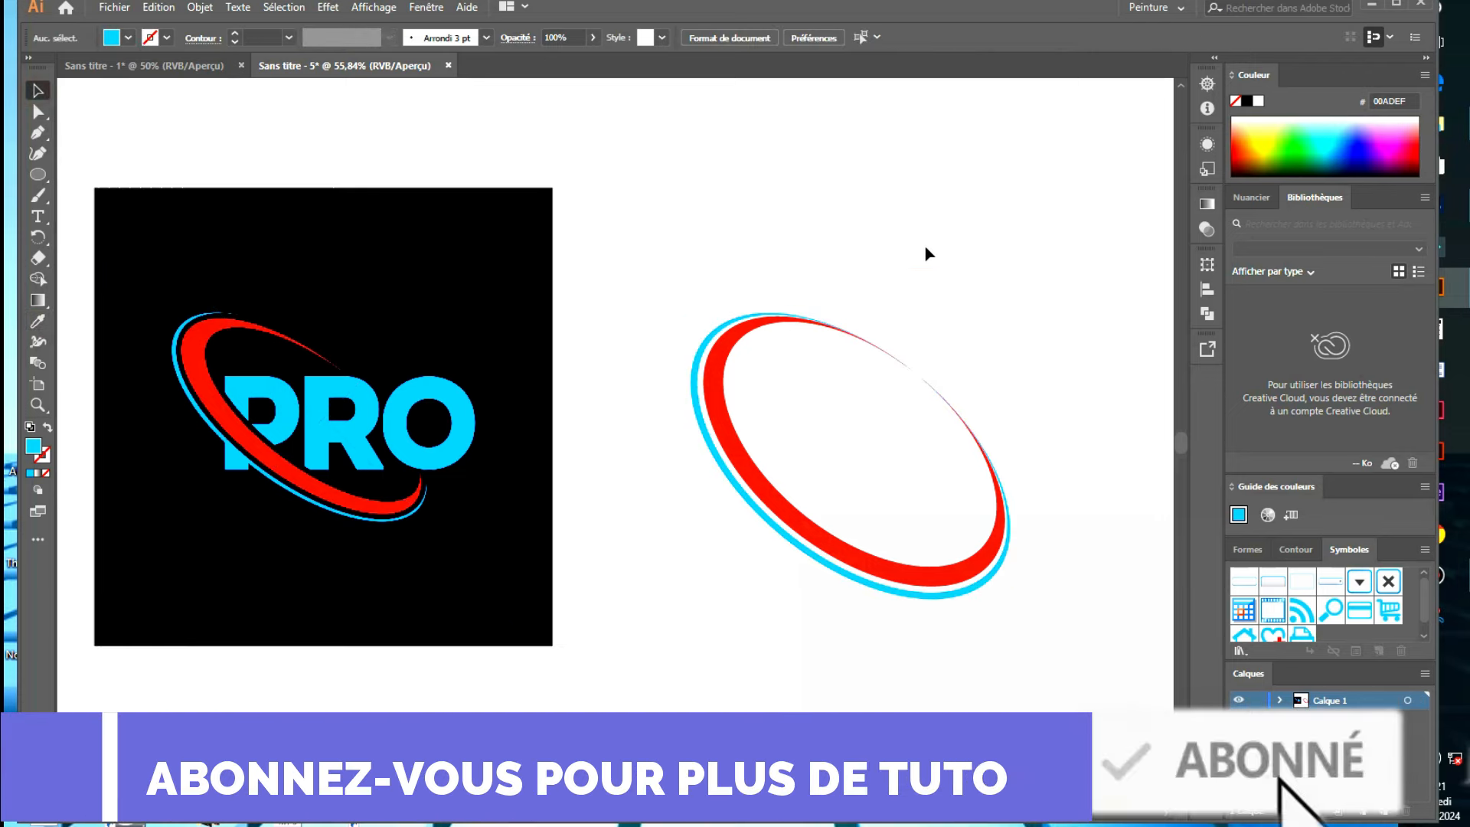
Add the text PRO, enlarge it to about 280 pt and place it across the swoosh ring
{"action": "left_click", "coordinate": [38, 218]}
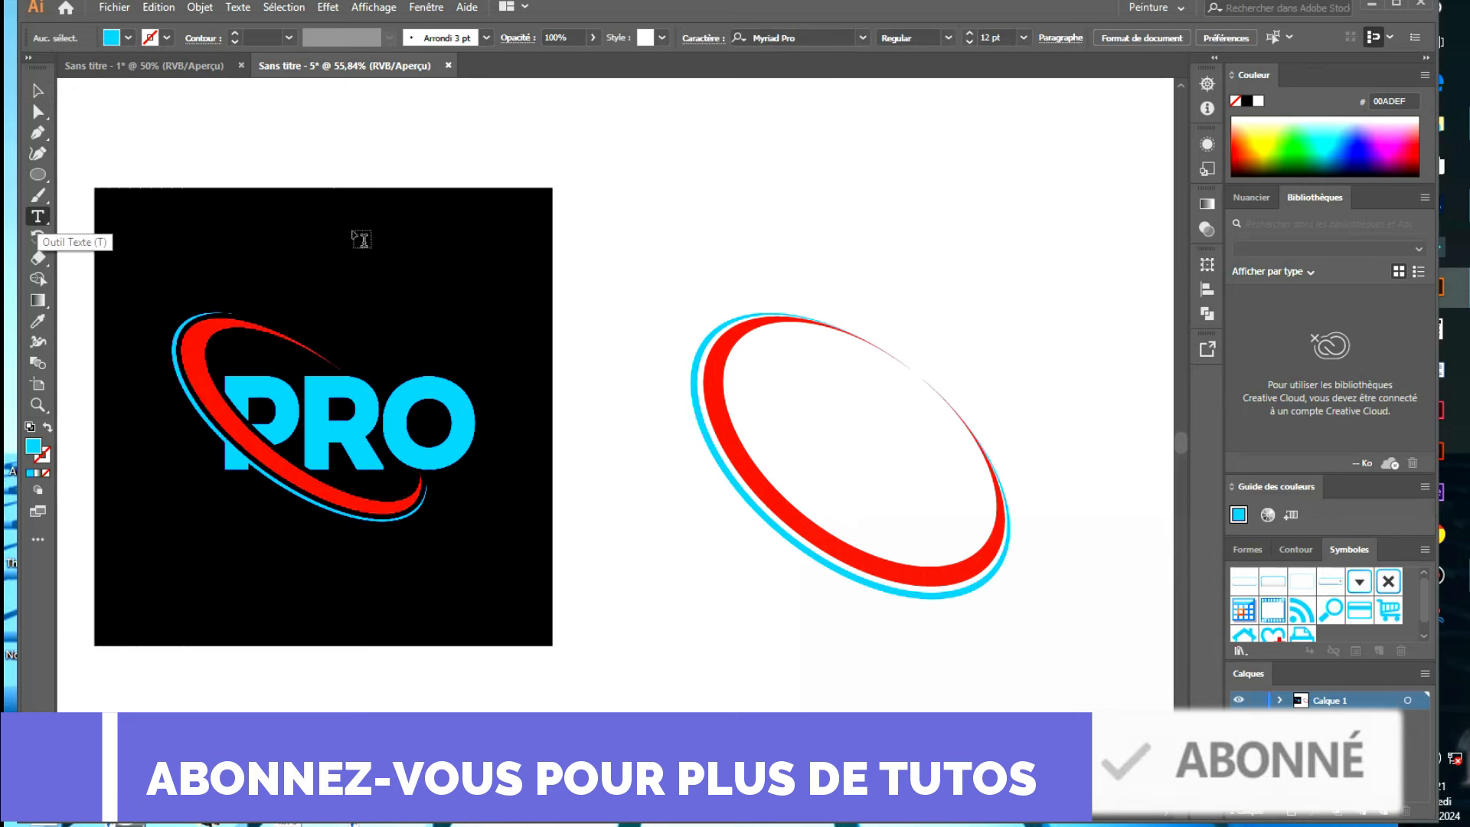
{"action": "left_click", "coordinate": [786, 220]}
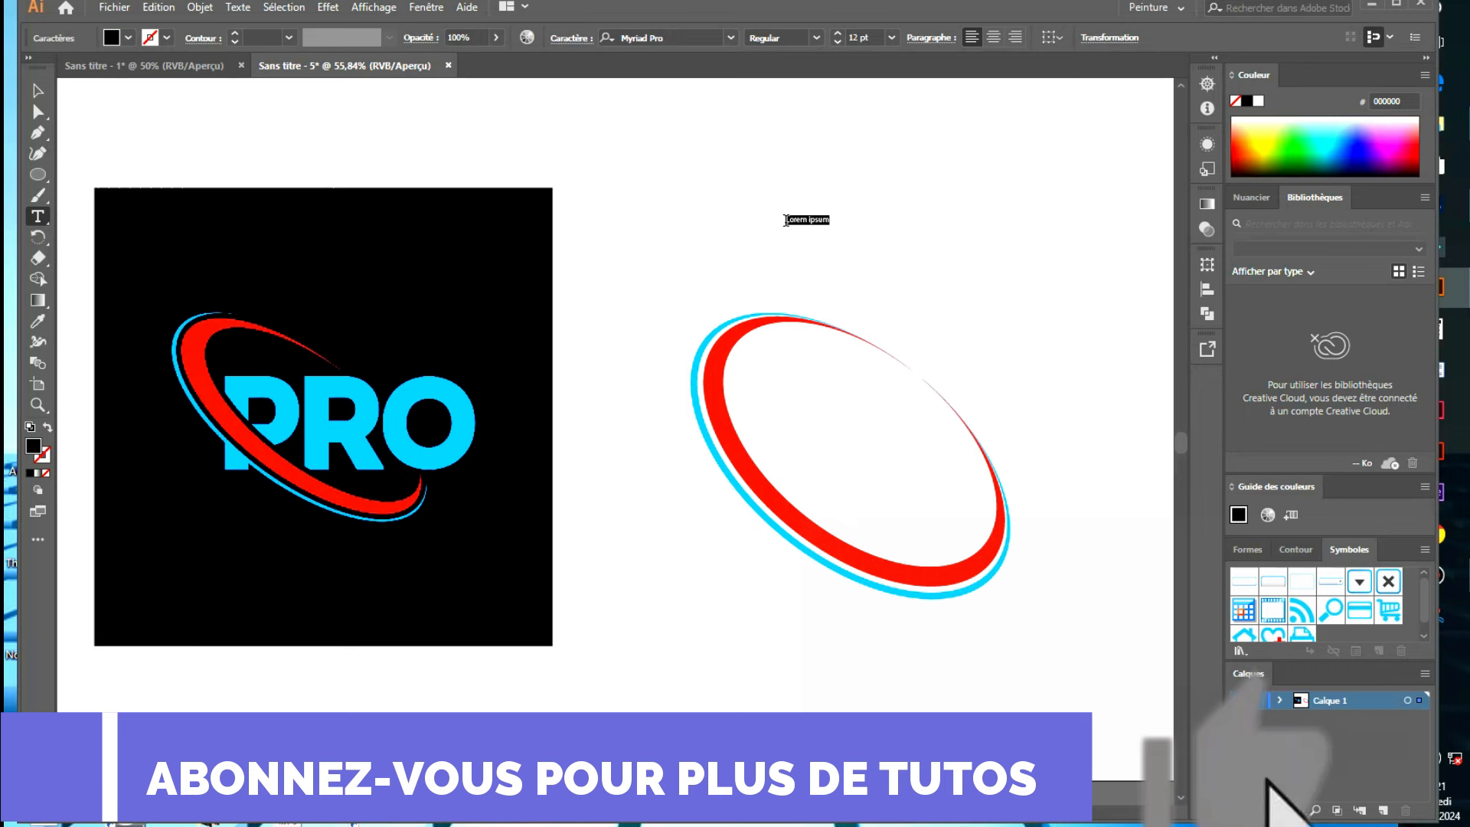
{"action": "key", "text": "BackSpace"}
{"action": "type", "text": "PRO"}
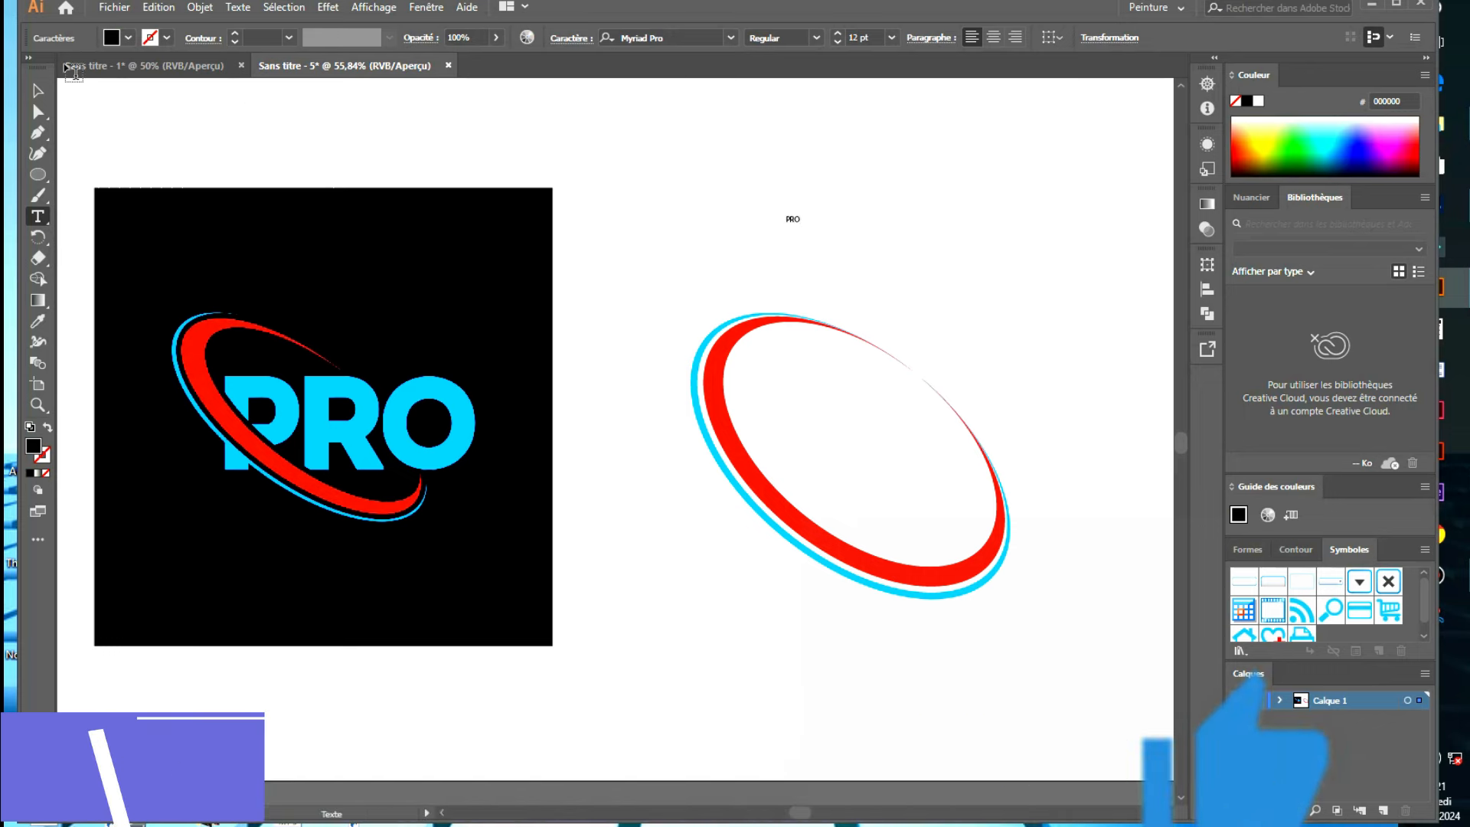
{"action": "left_click", "coordinate": [37, 91]}
{"action": "left_click_drag", "start_coordinate": [800, 227], "coordinate": [939, 481]}
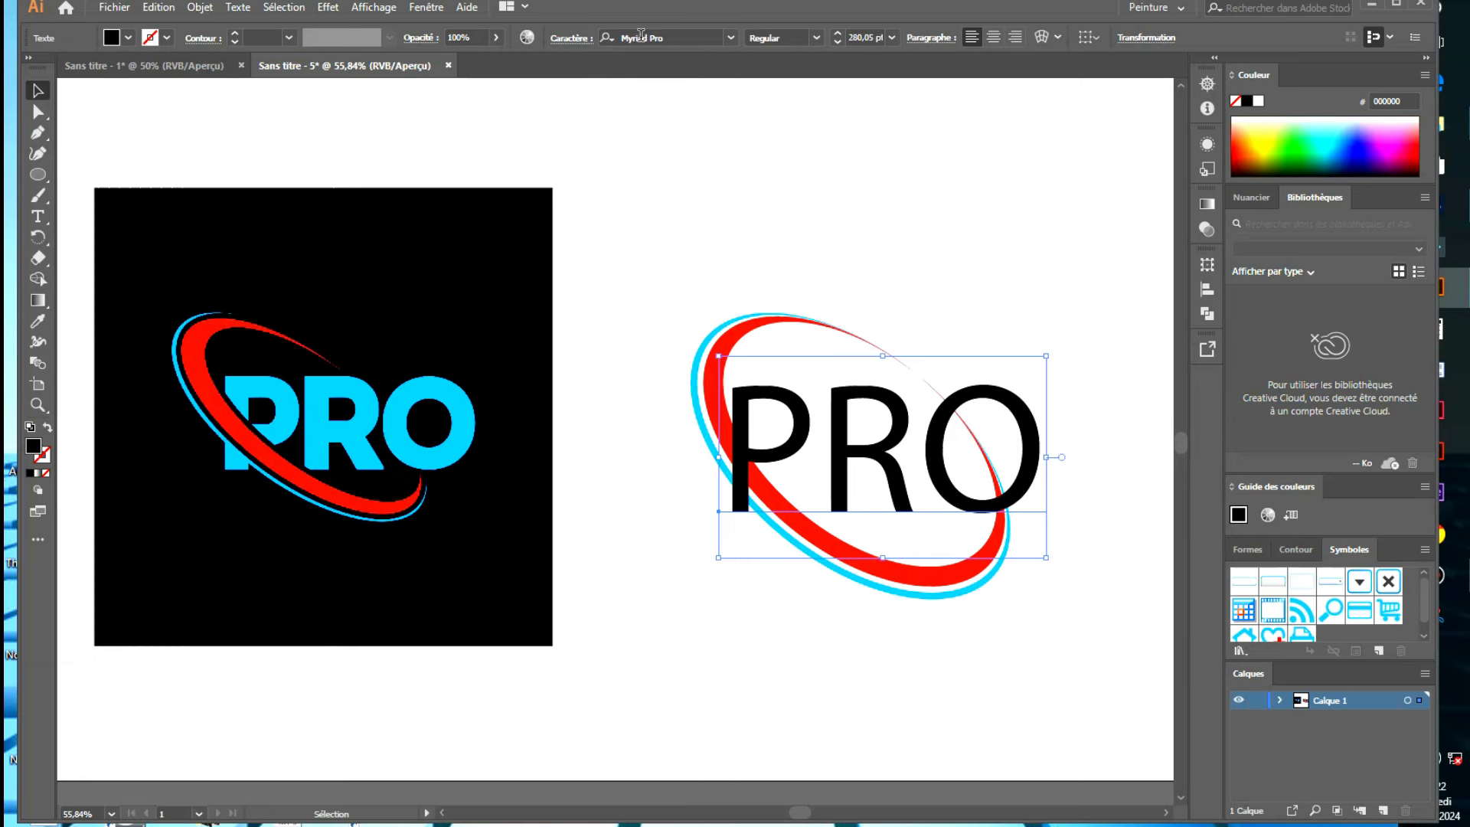
Set the PRO text's font to Poppins Bold and move the text slightly lower over the ring
{"action": "left_click", "coordinate": [677, 37]}
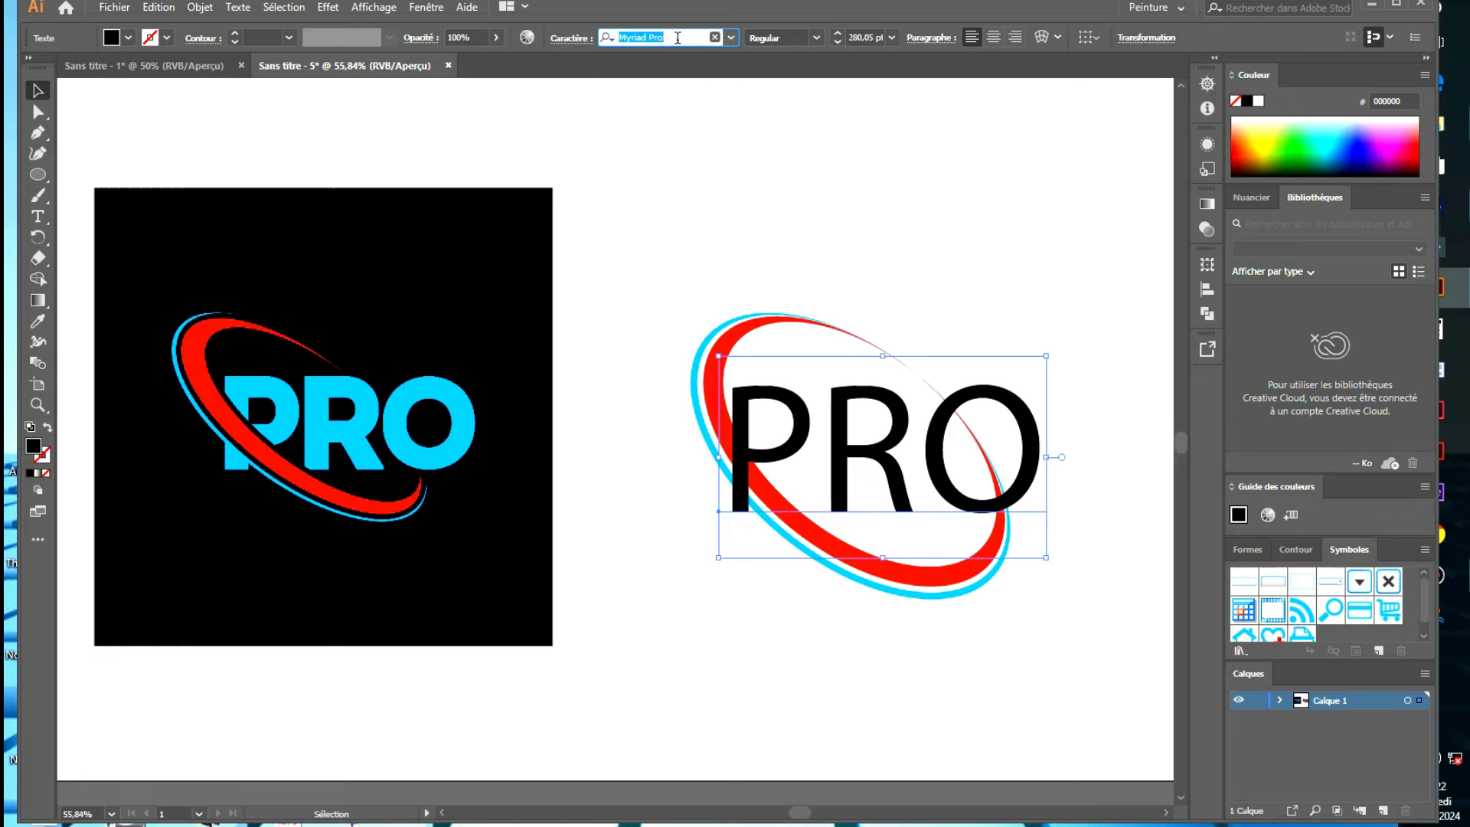
{"action": "type", "text": "POPP"}
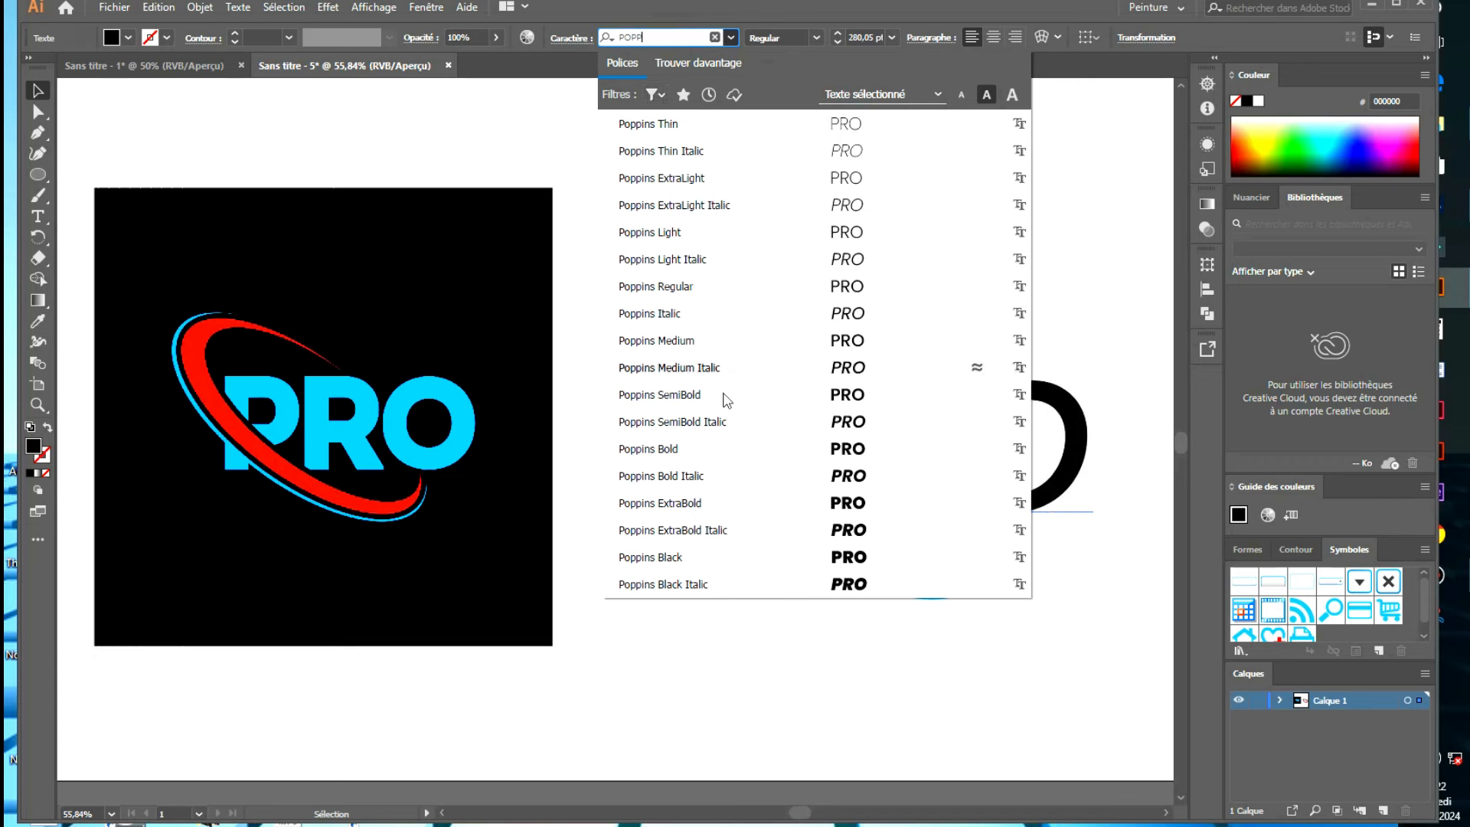
{"action": "left_click", "coordinate": [726, 404]}
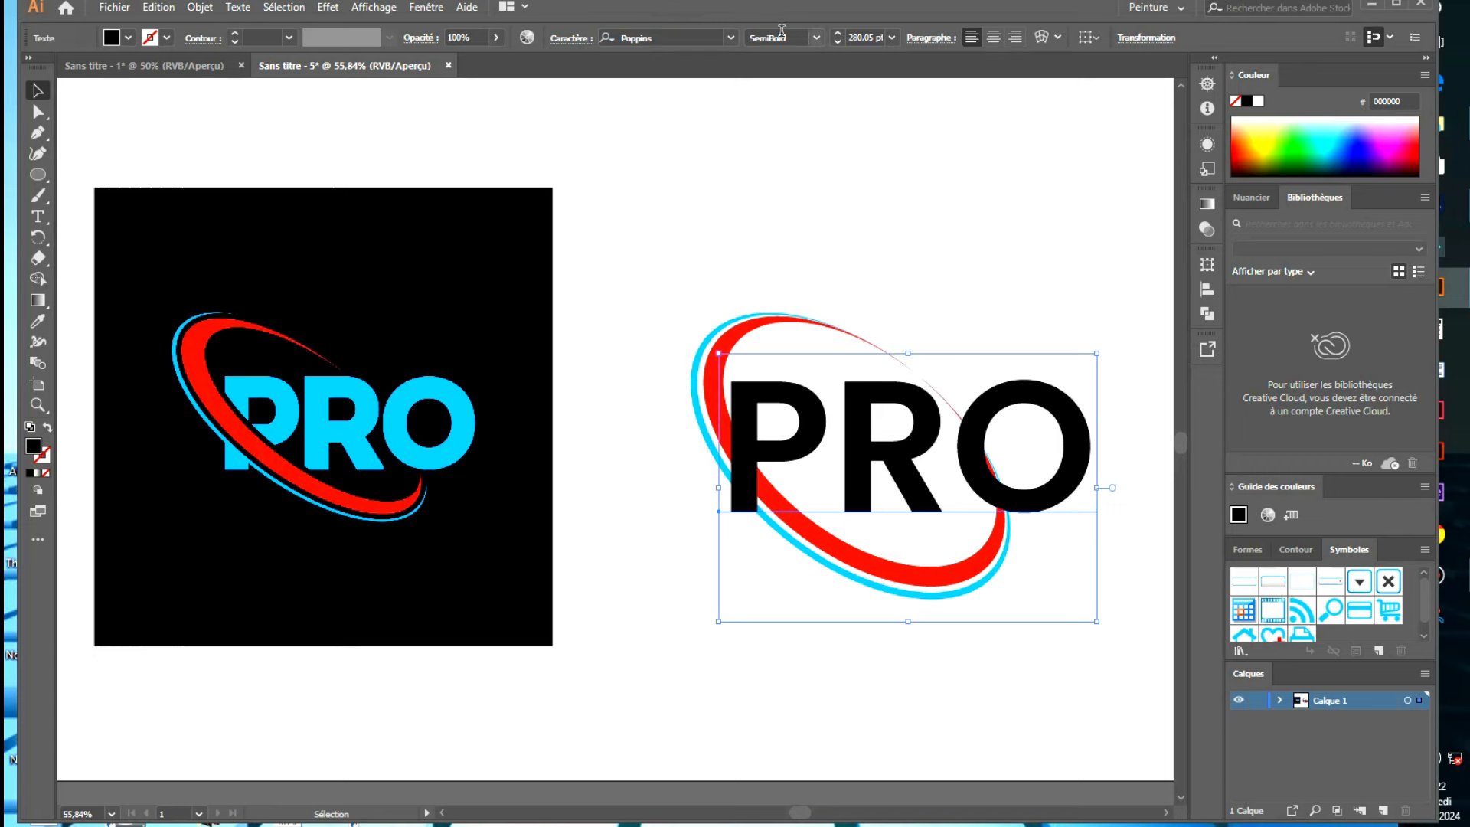
{"action": "left_click", "coordinate": [817, 38]}
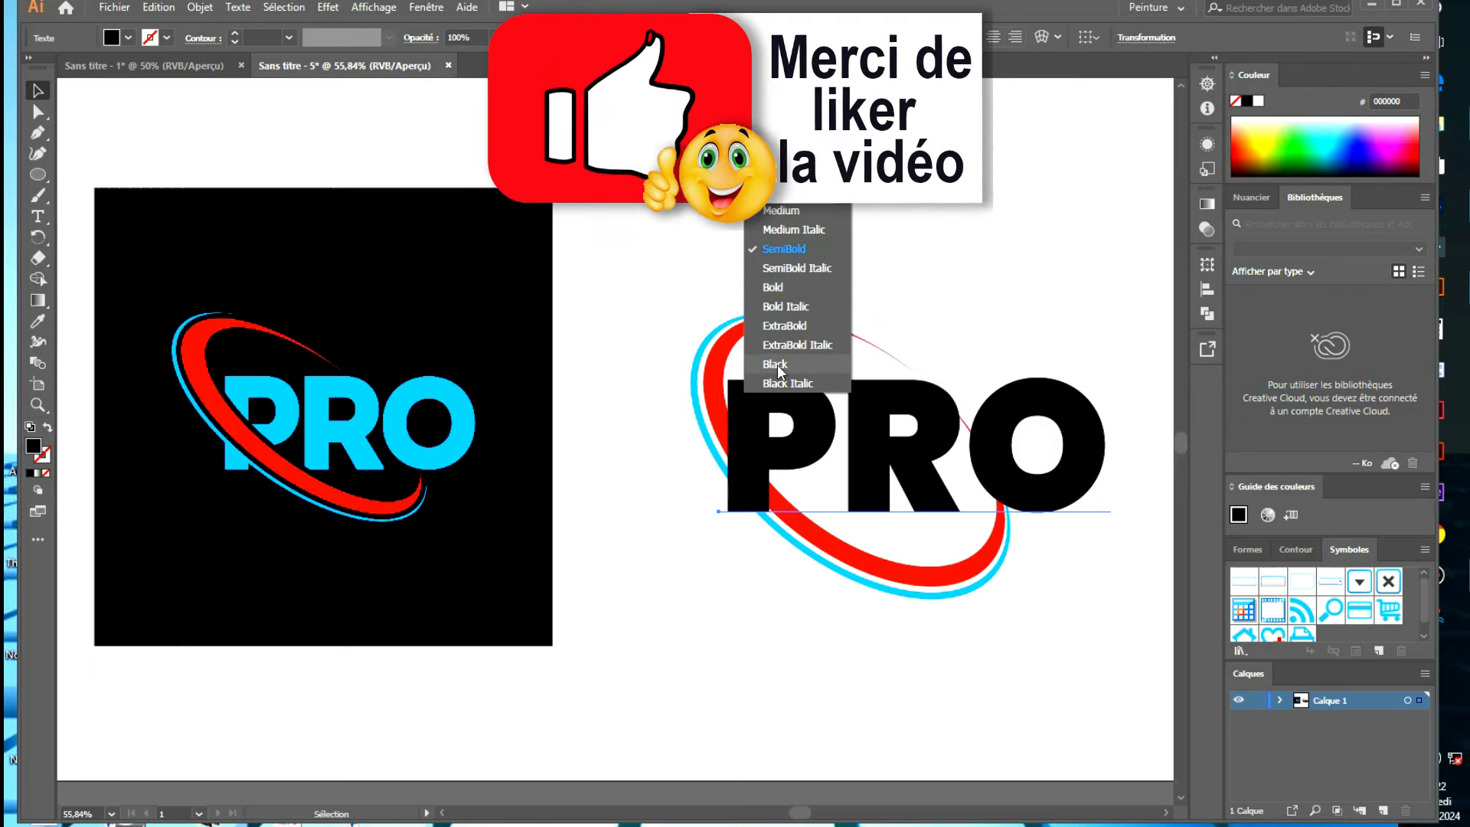
{"action": "left_click", "coordinate": [796, 288]}
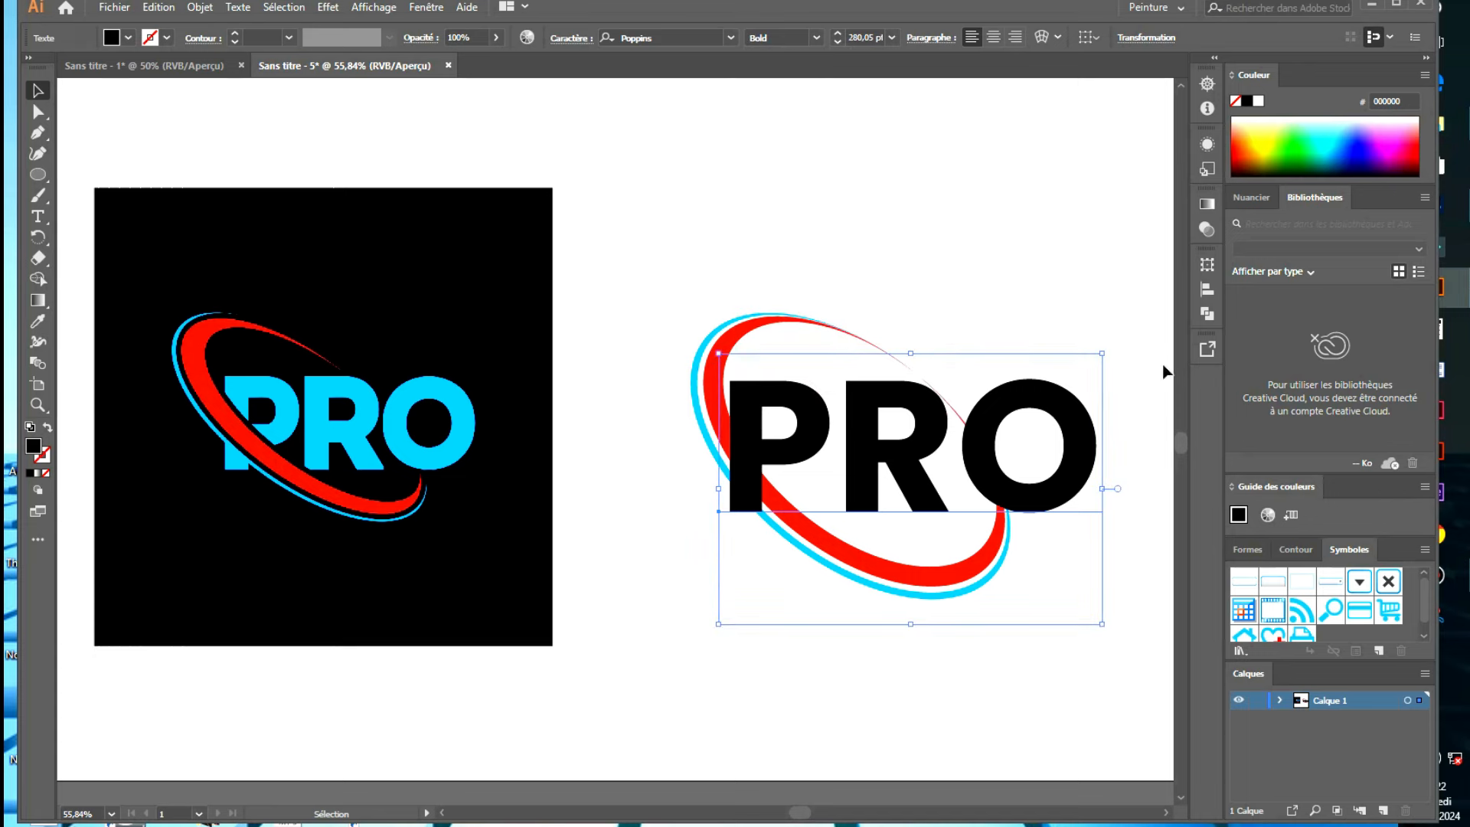
{"action": "mouse_move", "coordinate": [1066, 460]}
{"action": "left_mouse_down"}
{"action": "mouse_move", "coordinate": [1028, 481]}
{"action": "mouse_move", "coordinate": [1069, 479]}
{"action": "left_mouse_up"}
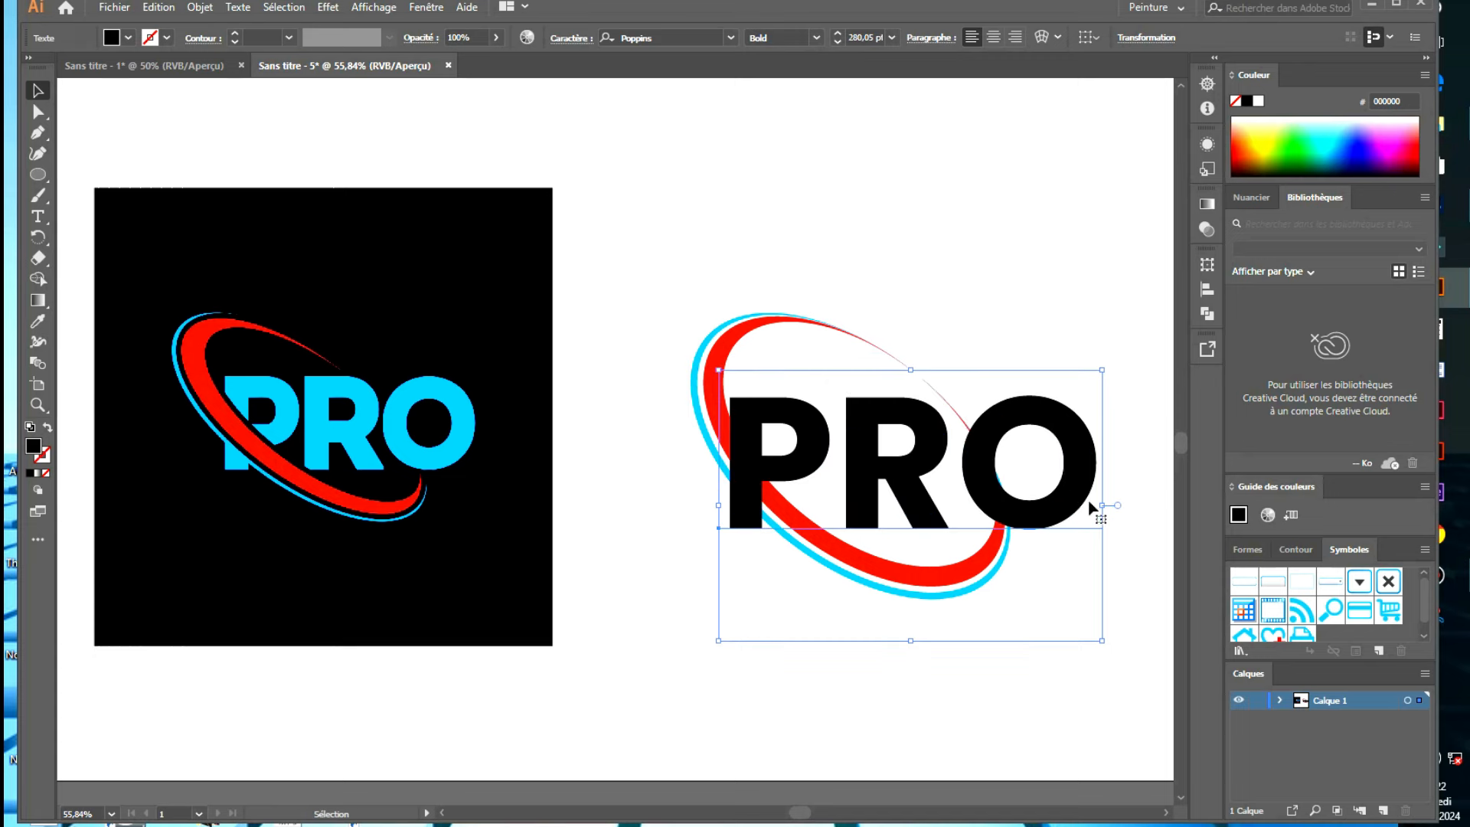
Rotate both swoosh bands slightly counterclockwise and shift the PRO text up and to the left over the ring
{"action": "left_click", "coordinate": [743, 332]}
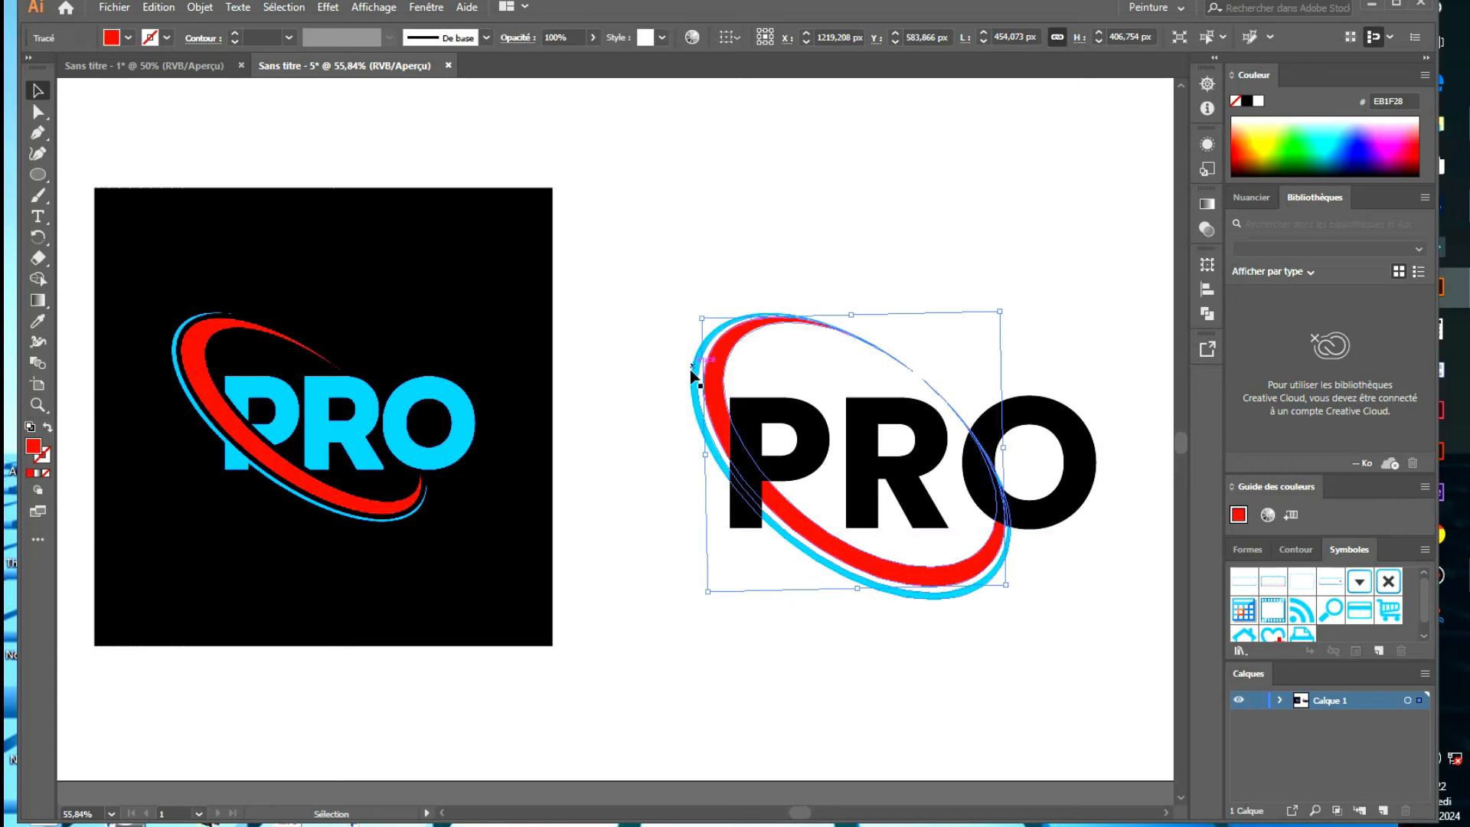
{"action": "left_click_drag", "start_coordinate": [694, 366], "coordinate": [673, 331]}
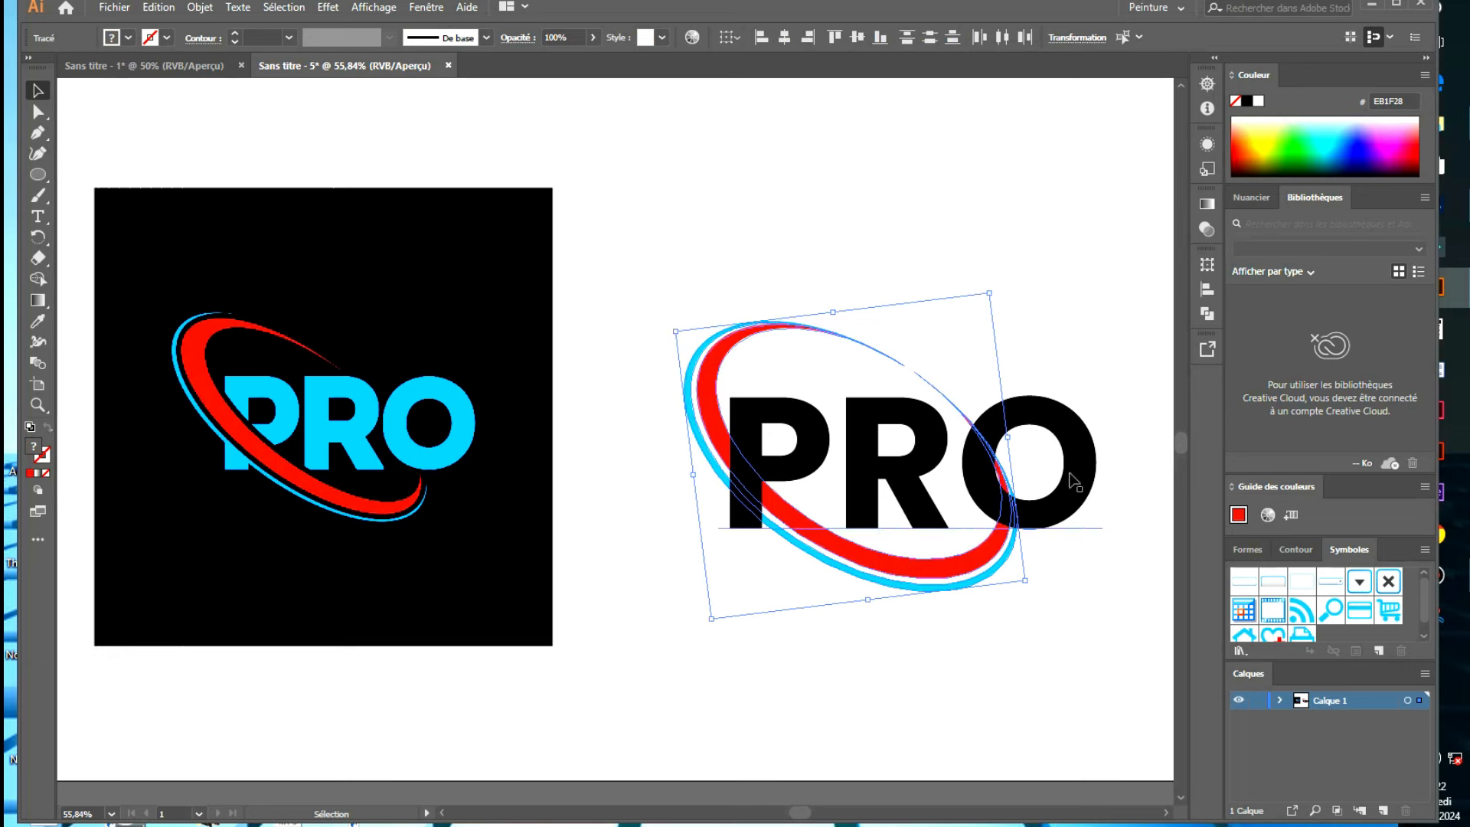
{"action": "mouse_move", "coordinate": [1080, 481]}
{"action": "left_mouse_down"}
{"action": "mouse_move", "coordinate": [1057, 459]}
{"action": "mouse_move", "coordinate": [1069, 467]}
{"action": "left_mouse_up"}
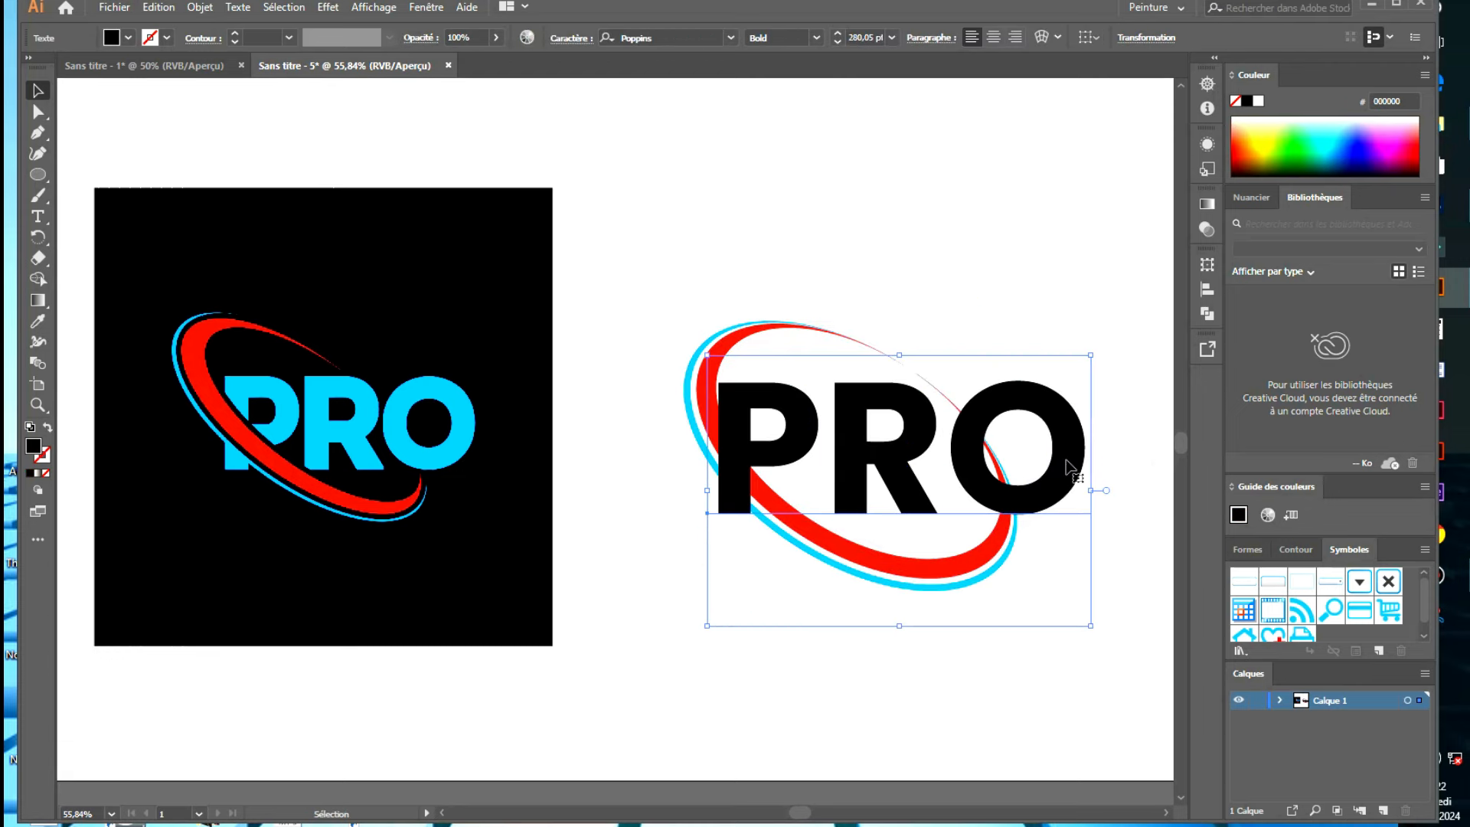
{"action": "left_click", "coordinate": [1058, 293]}
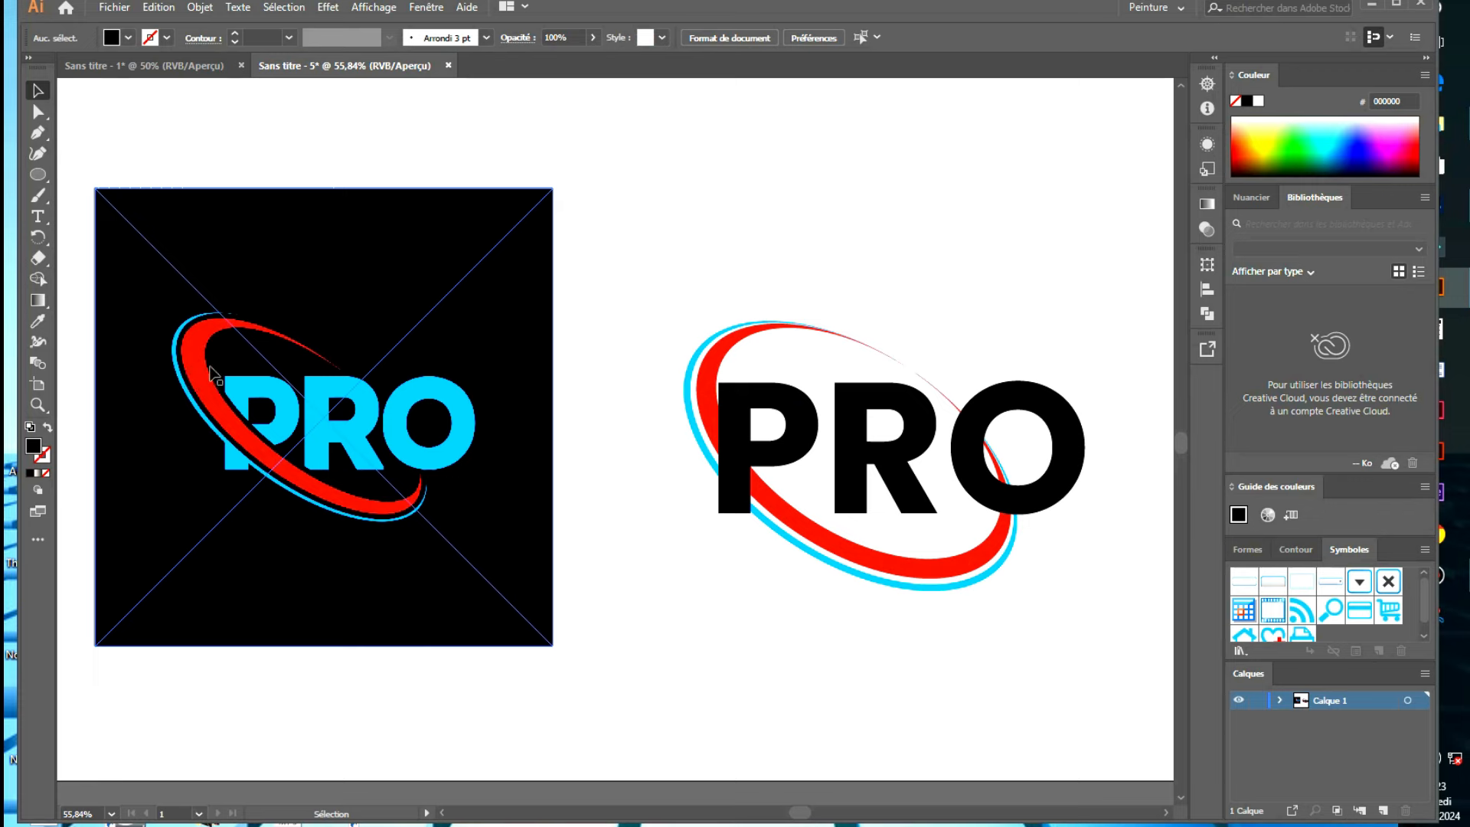
Convert the PRO text to vector outlines
{"action": "left_click", "coordinate": [802, 443]}
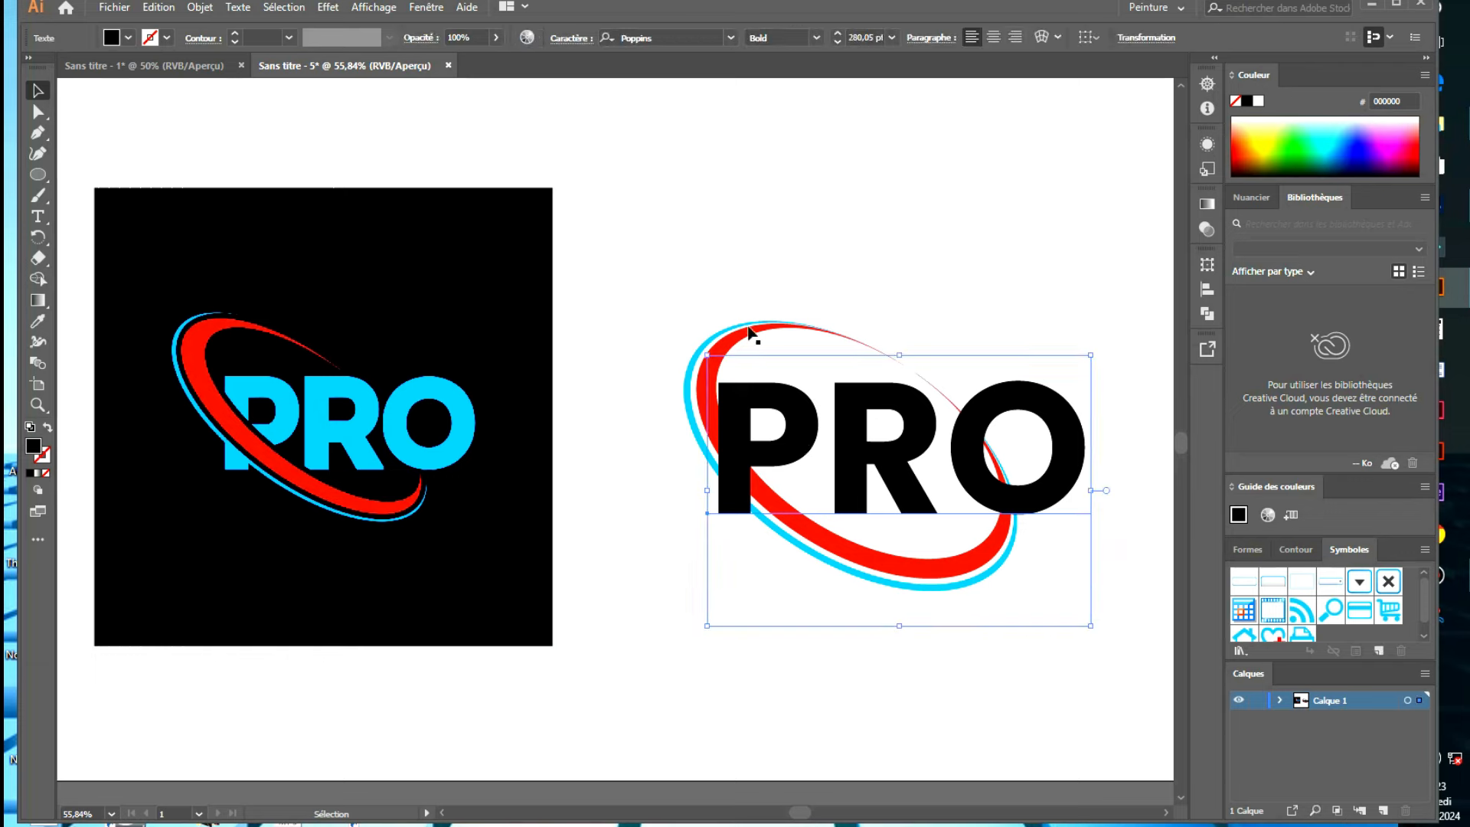
{"action": "right_click", "coordinate": [779, 406]}
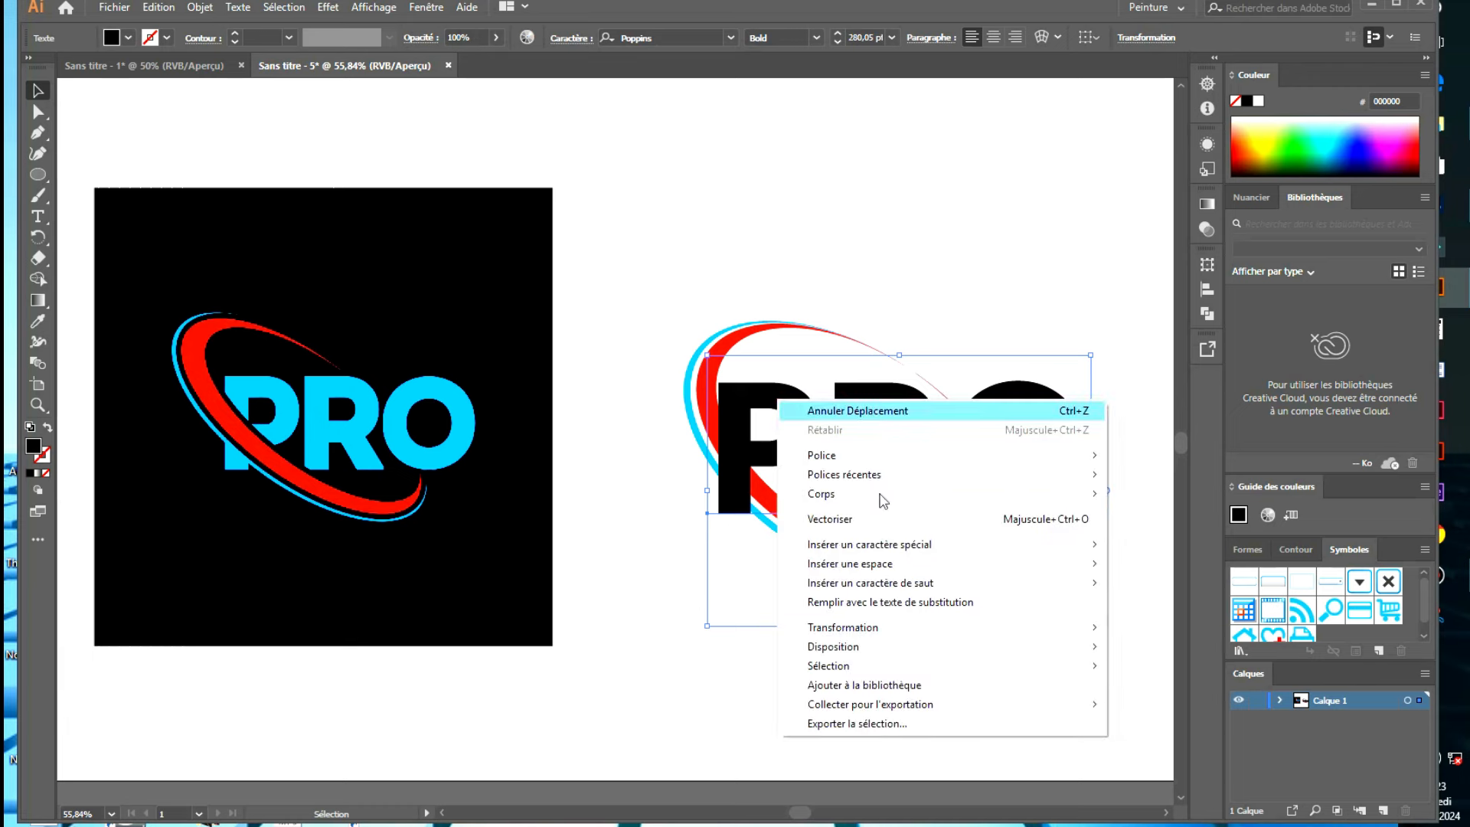
{"action": "left_click", "coordinate": [847, 526]}
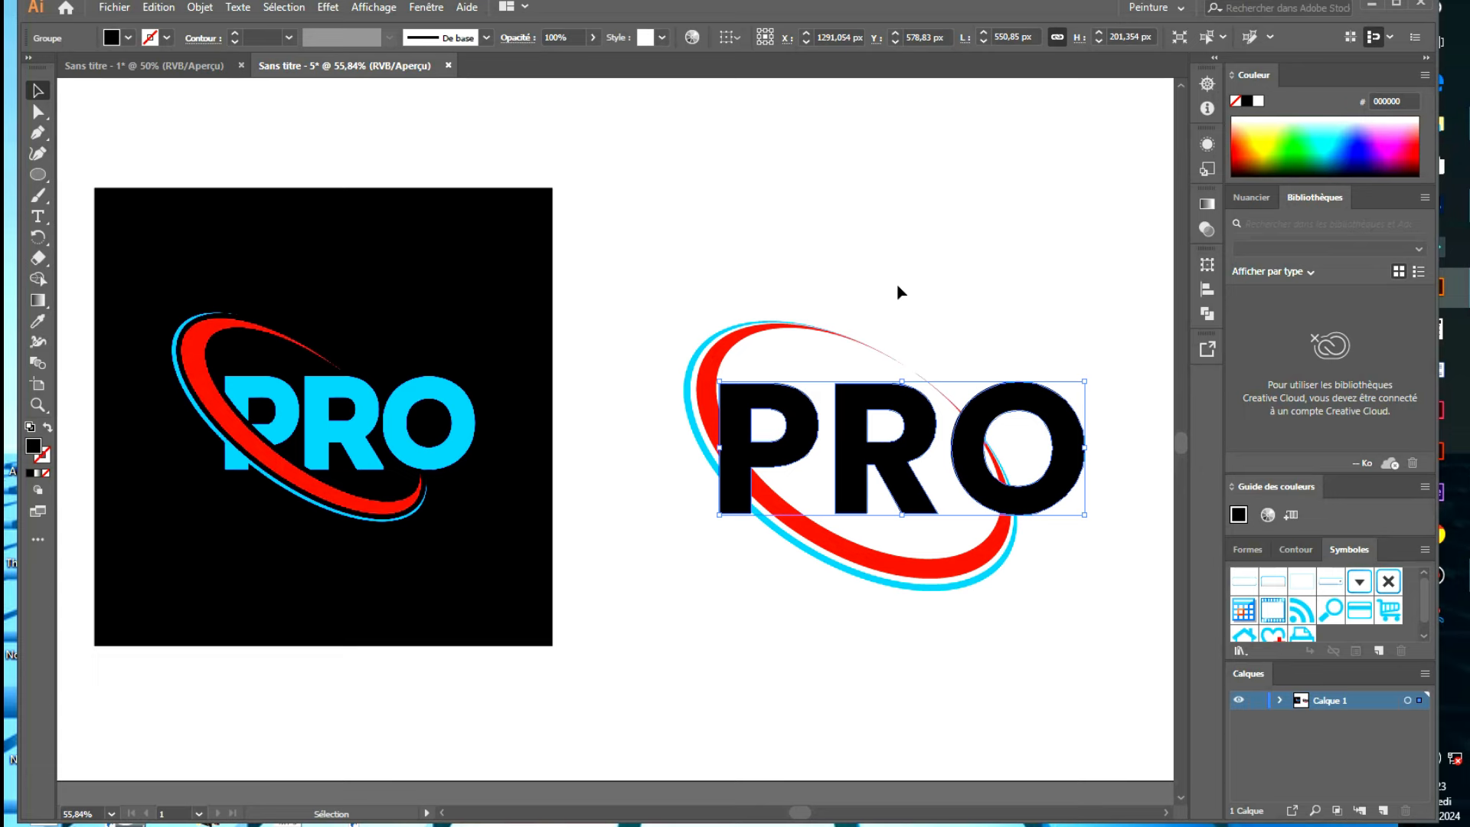
Nudge the outlined PRO letters about 14 px down and 3 px to the right over the ring
{"action": "key", "text": "Down"}
{"action": "key", "text": "Down"}
{"action": "key", "text": "Down"}
{"action": "key", "text": "Down"}
{"action": "key", "text": "Right"}
{"action": "key", "text": "Right"}
{"action": "key", "text": "Right"}
{"action": "key", "text": "Right"}
{"action": "key", "text": "Right"}
{"action": "key", "text": "Down"}
{"action": "key", "text": "Down"}
{"action": "key", "text": "Down"}
{"action": "key", "text": "Down"}
{"action": "key", "text": "Down"}
{"action": "key", "text": "Down"}
{"action": "key", "text": "Down"}
{"action": "key", "text": "Down"}
{"action": "key", "text": "Down"}
{"action": "key", "text": "Down"}
{"action": "key", "text": "Left"}
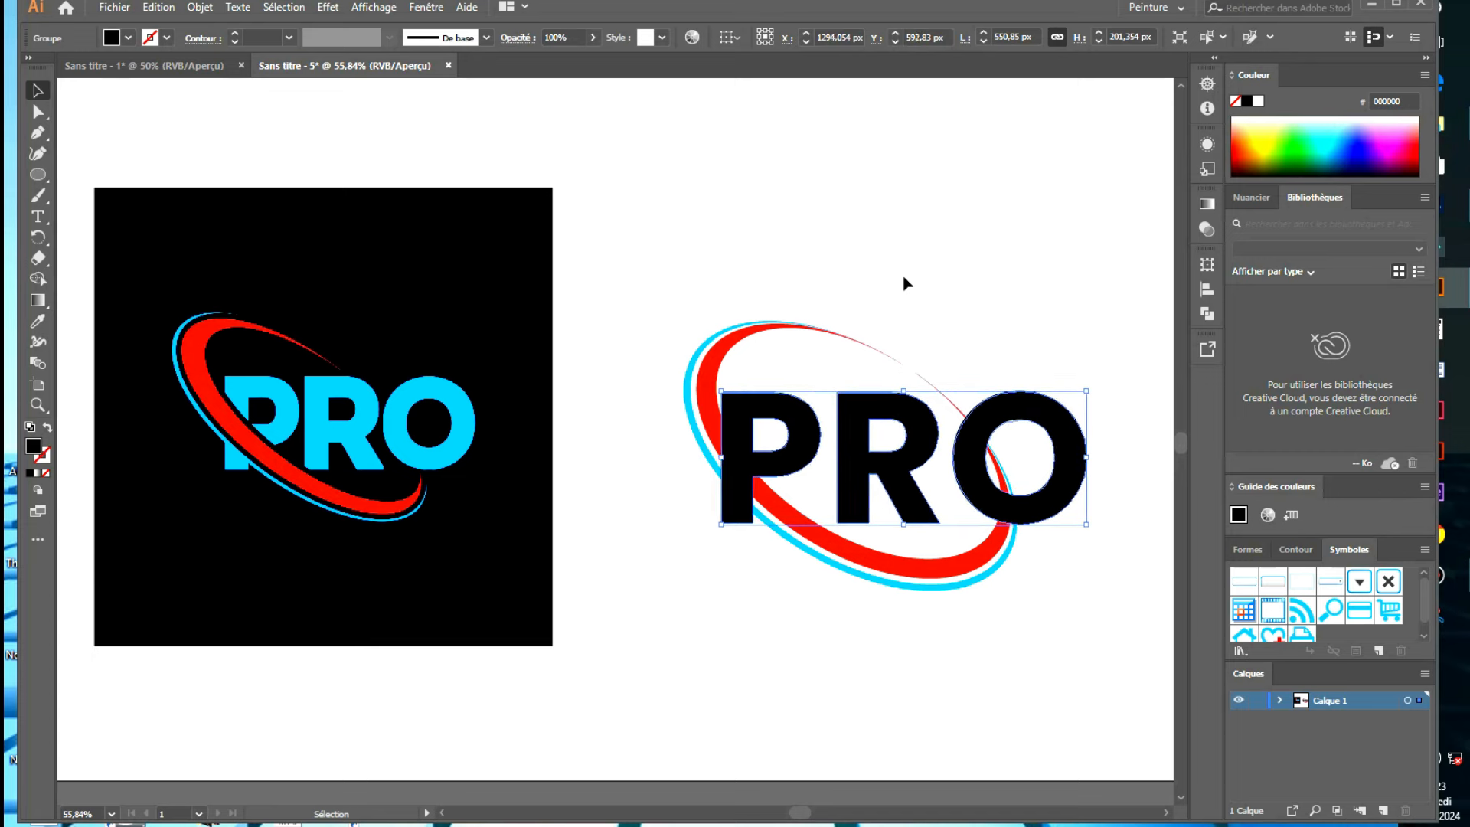
Rotate the red and cyan bands together slightly clockwise, and move the PRO letters about 13 px right and 10 px up
{"action": "left_click", "coordinate": [943, 570]}
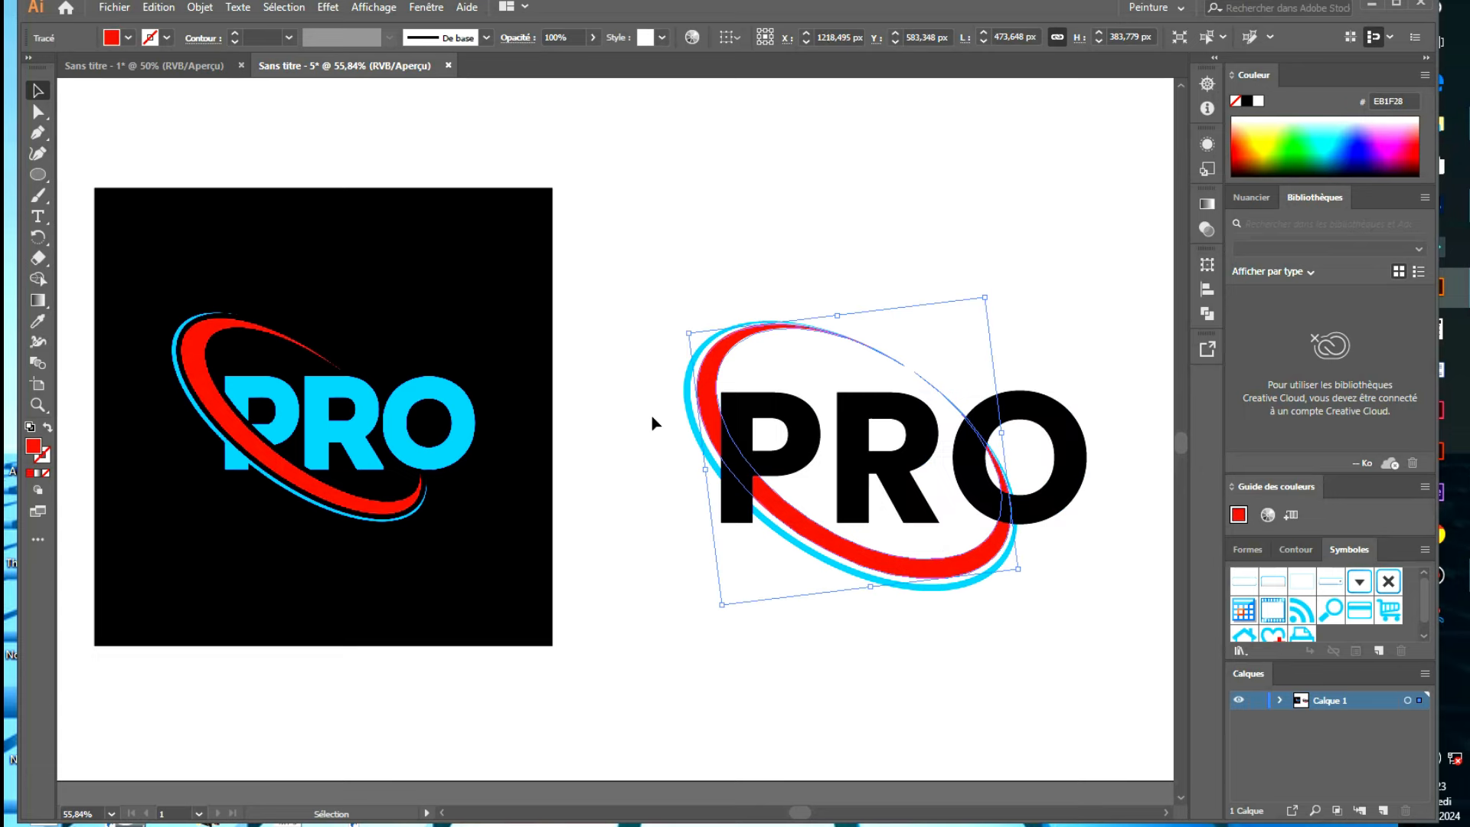
{"action": "left_click", "coordinate": [706, 395]}
{"action": "left_click", "coordinate": [706, 396], "text": "shift"}
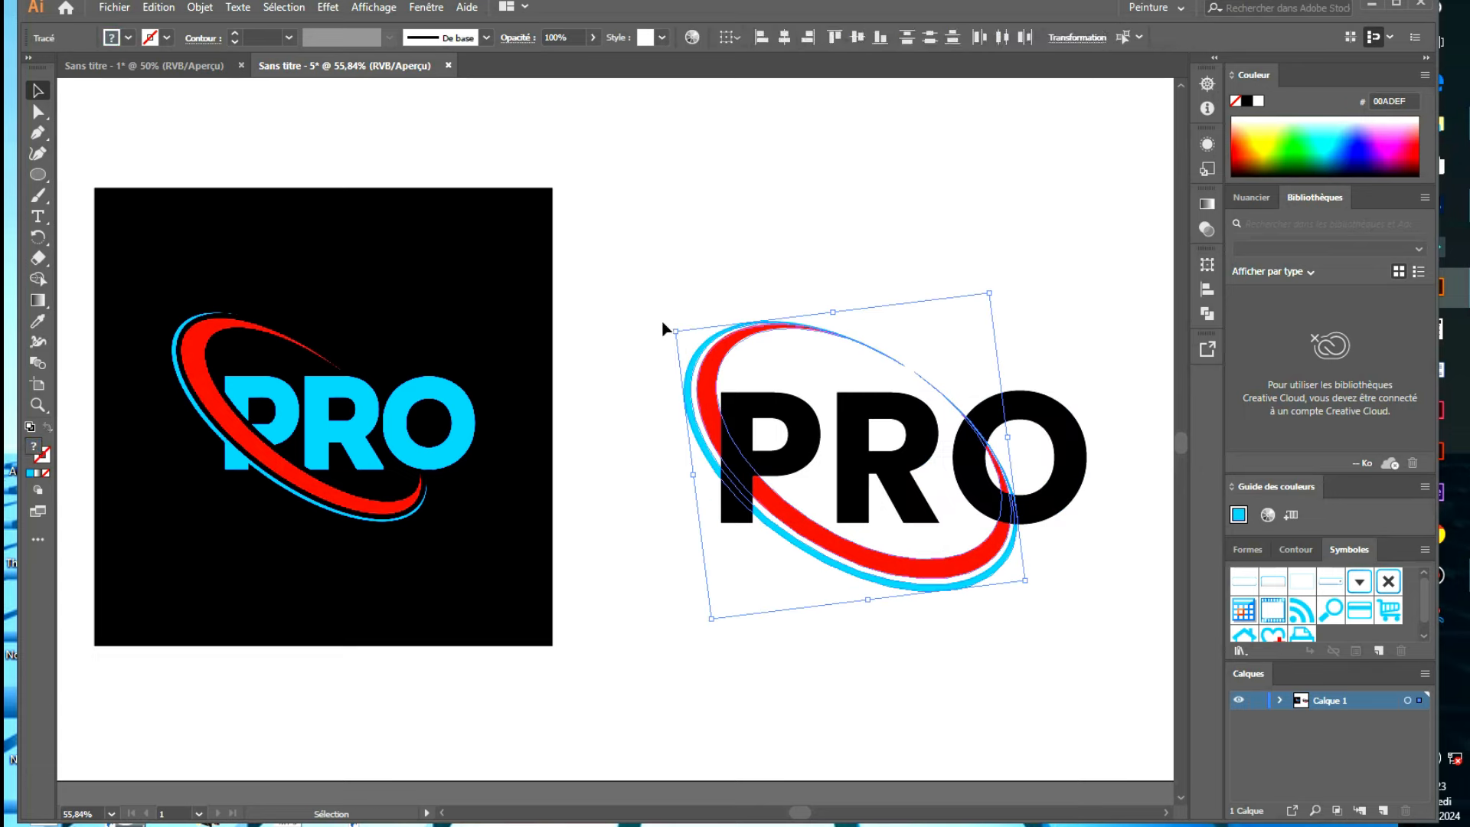
{"action": "mouse_move", "coordinate": [665, 322]}
{"action": "left_mouse_down"}
{"action": "mouse_move", "coordinate": [673, 308]}
{"action": "mouse_move", "coordinate": [628, 322]}
{"action": "mouse_move", "coordinate": [660, 285]}
{"action": "left_mouse_up"}
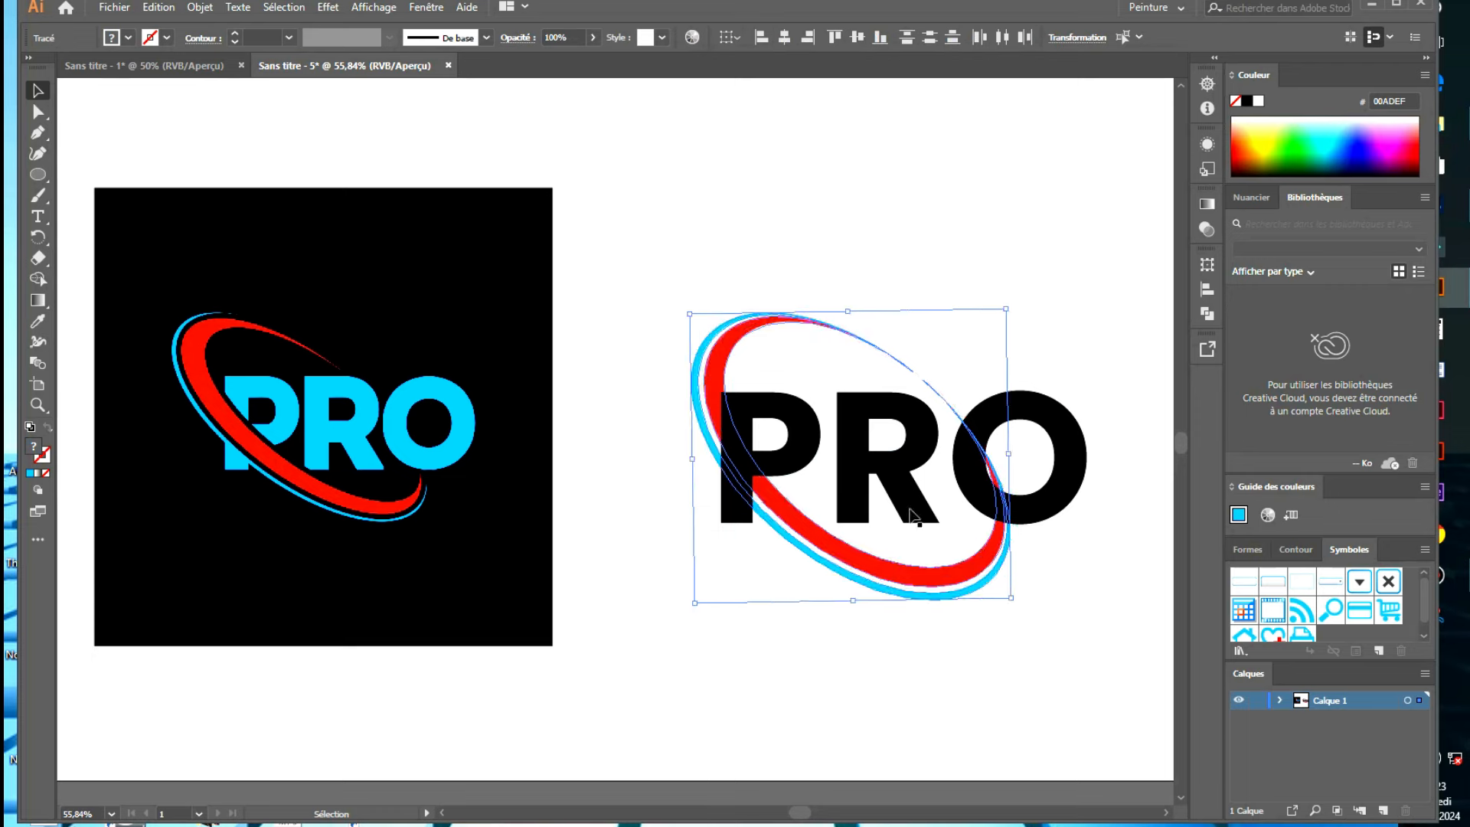
{"action": "left_click_drag", "start_coordinate": [913, 503], "coordinate": [918, 506]}
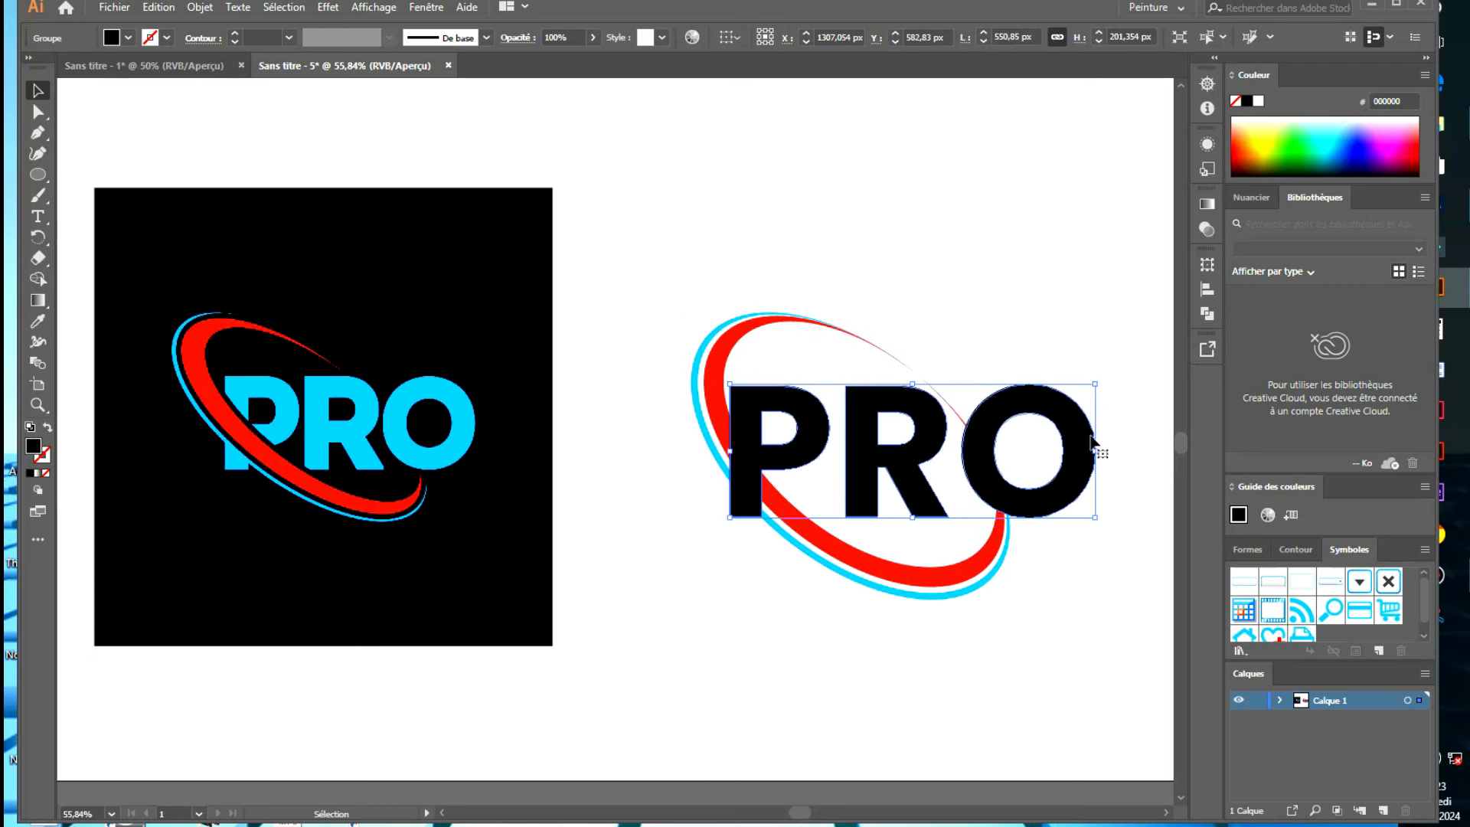
Try shifting the PRO letters slightly up and left and flattening both swoosh bands from their top edge
{"action": "left_click_drag", "start_coordinate": [1089, 432], "coordinate": [1085, 426]}
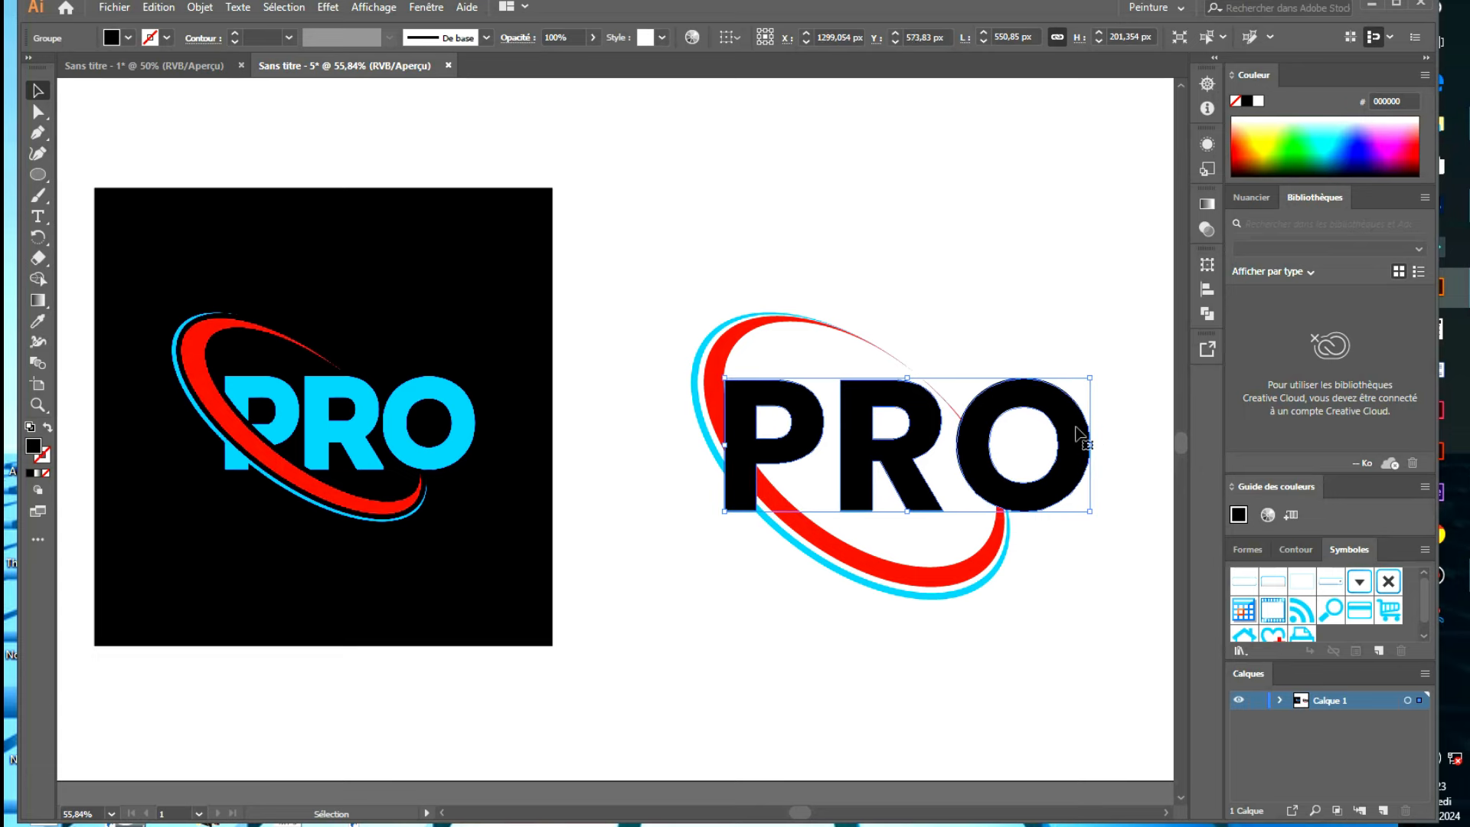
{"action": "left_click", "coordinate": [1054, 632]}
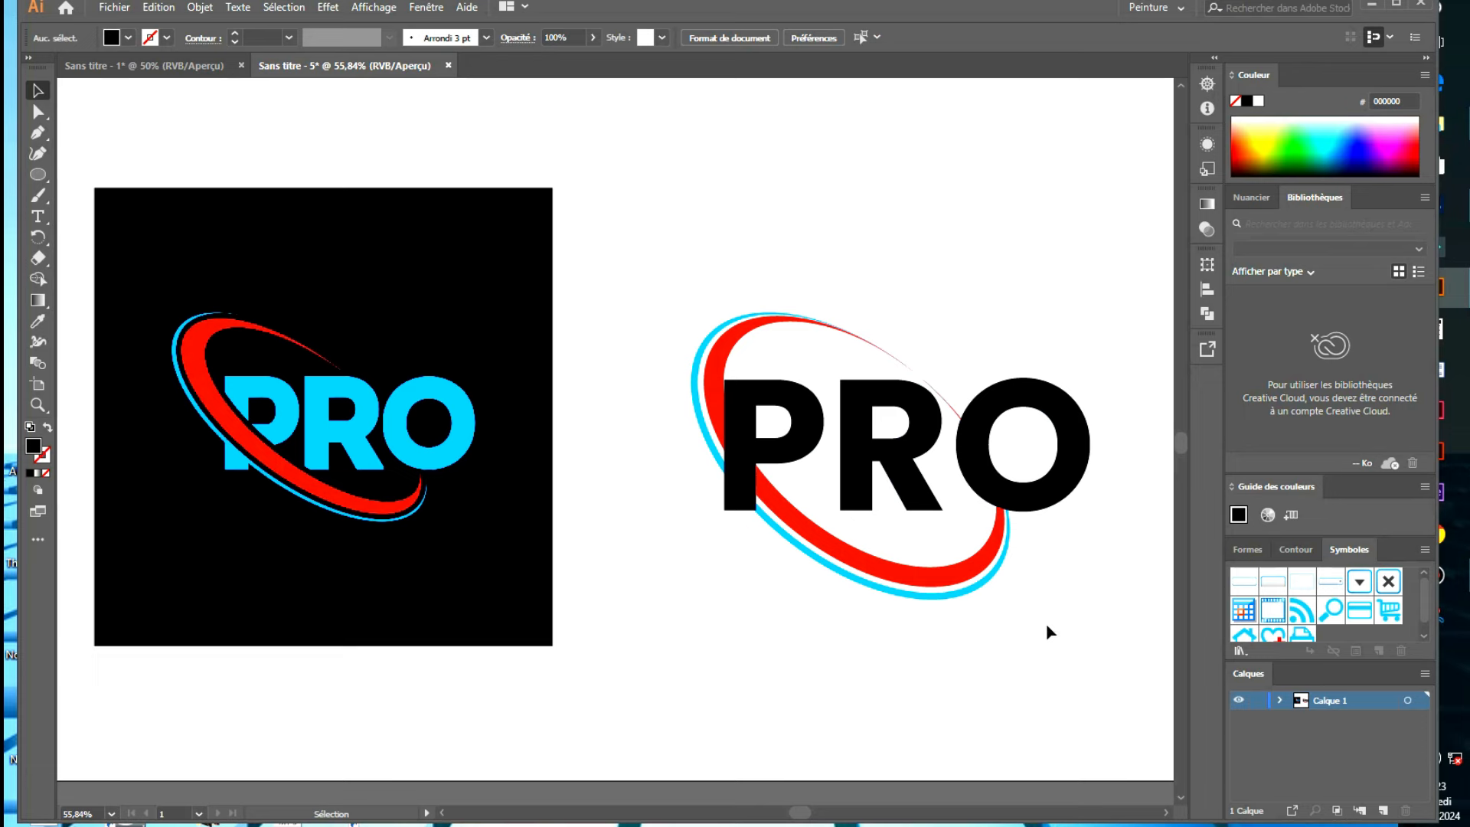
{"action": "left_click", "coordinate": [837, 545]}
{"action": "left_click", "coordinate": [838, 546], "text": "shift"}
{"action": "left_click", "coordinate": [752, 492], "text": "shift"}
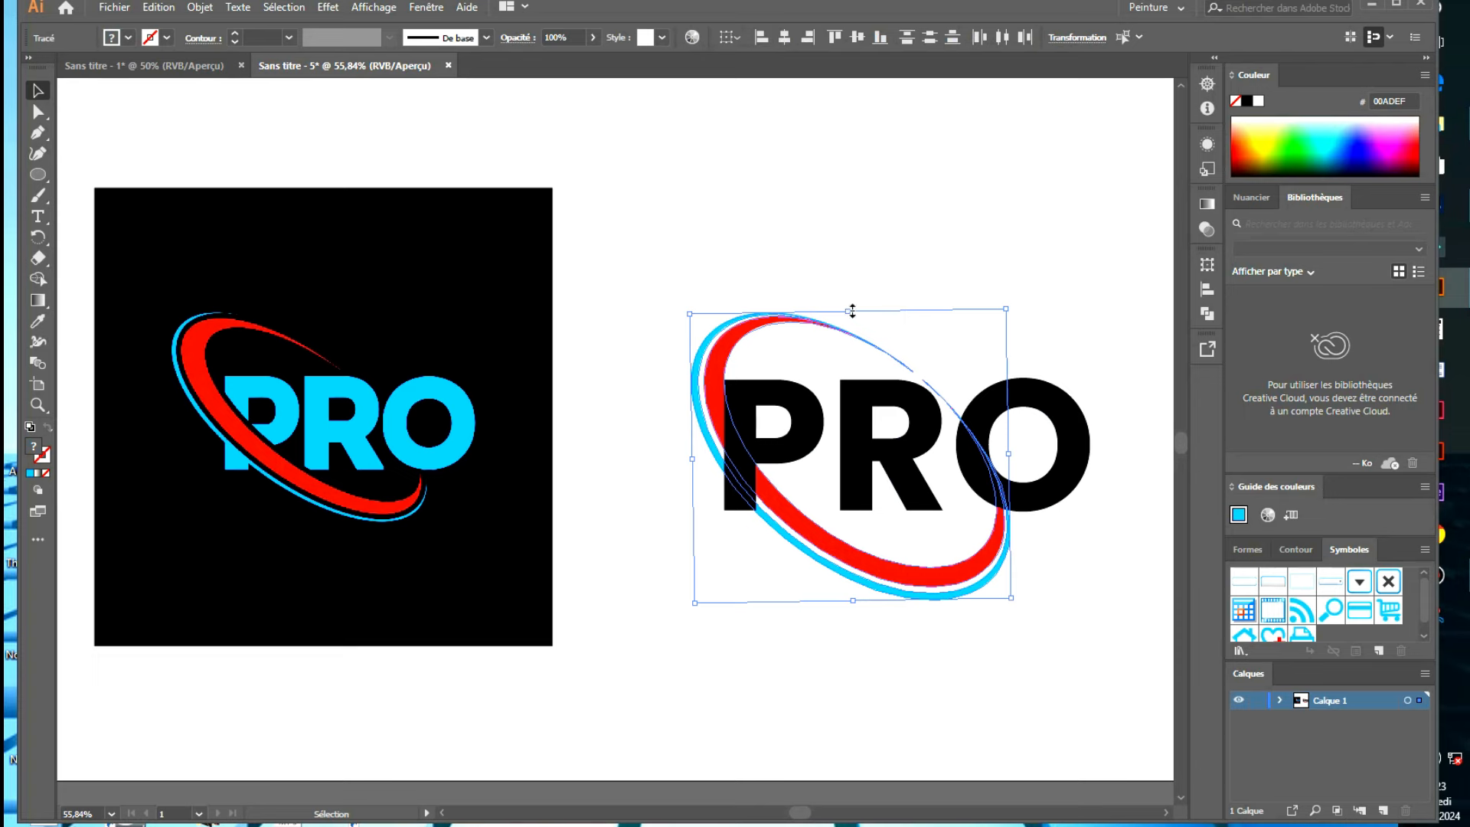
{"action": "left_click_drag", "start_coordinate": [849, 310], "coordinate": [840, 330]}
{"action": "left_click_drag", "start_coordinate": [840, 331], "coordinate": [832, 341]}
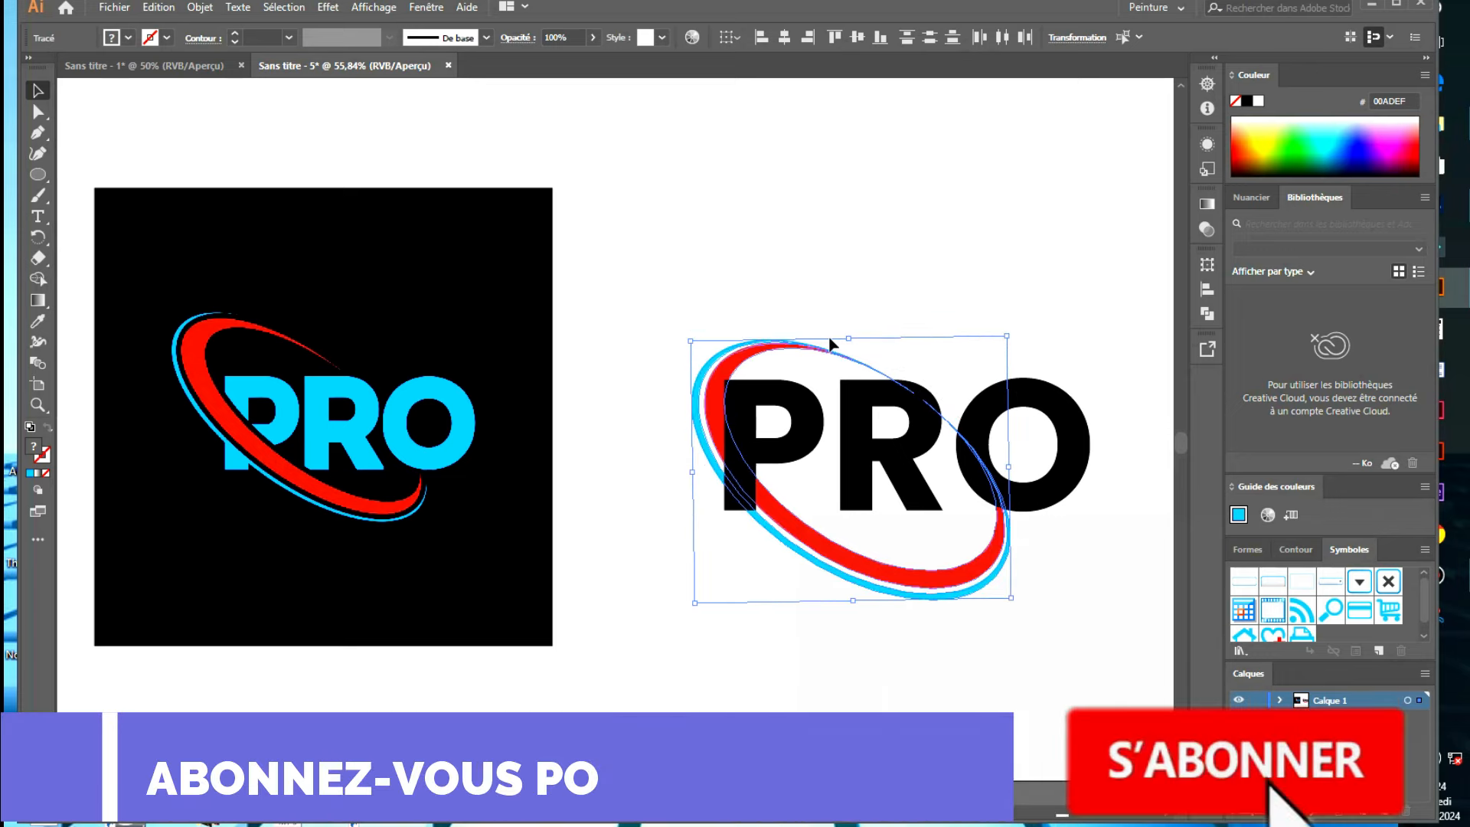
Nudge the flattened swoosh bands a few pixels up and to the left, then deselect them
{"action": "key", "text": "Up"}
{"action": "key", "text": "Up"}
{"action": "key", "text": "Up"}
{"action": "key", "text": "Left"}
{"action": "key", "text": "Left"}
{"action": "key", "text": "Left"}
{"action": "key", "text": "Left"}
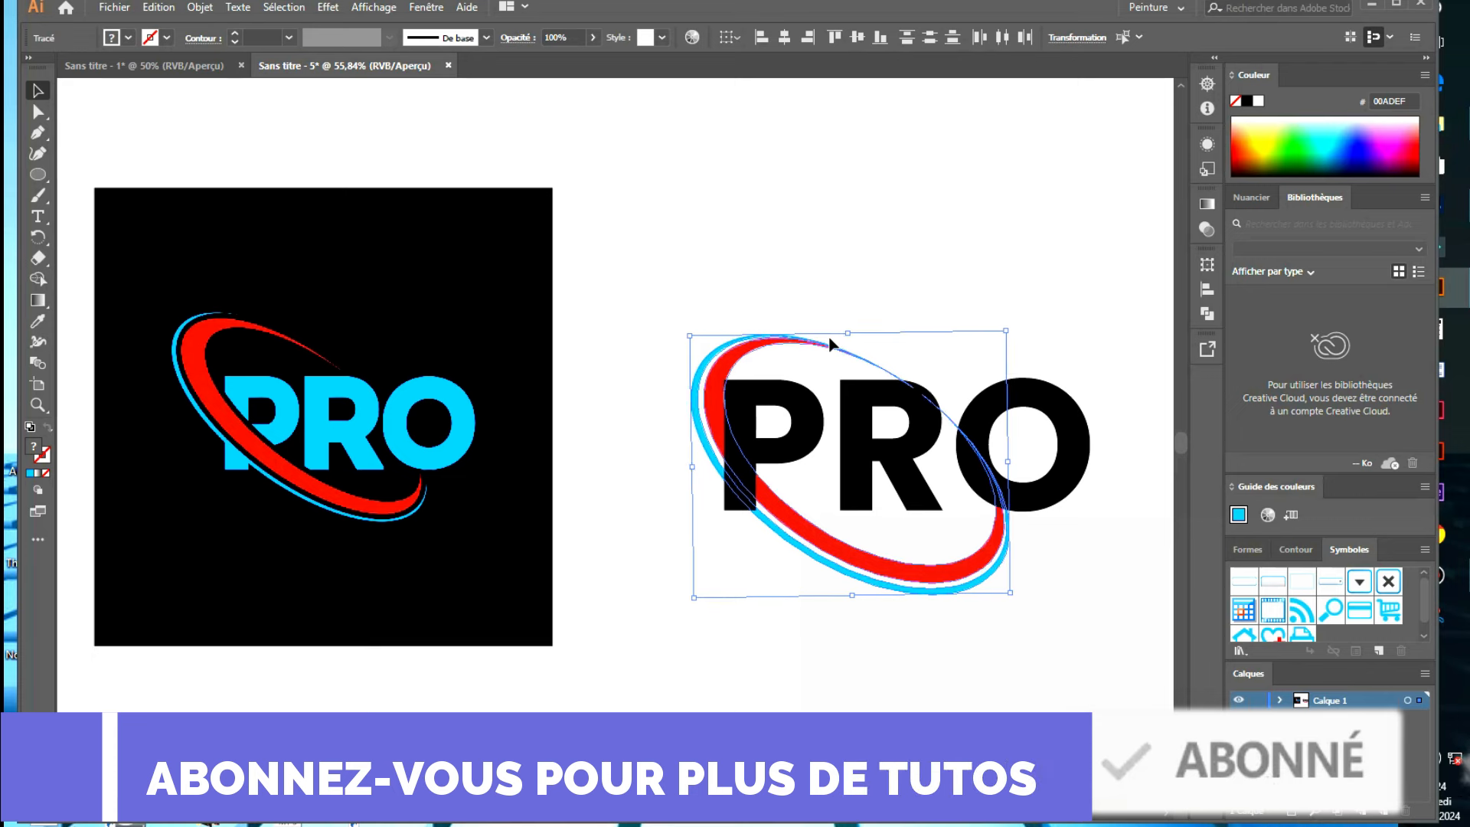
{"action": "key", "text": "Left"}
{"action": "key", "text": "Left"}
{"action": "key", "text": "Left"}
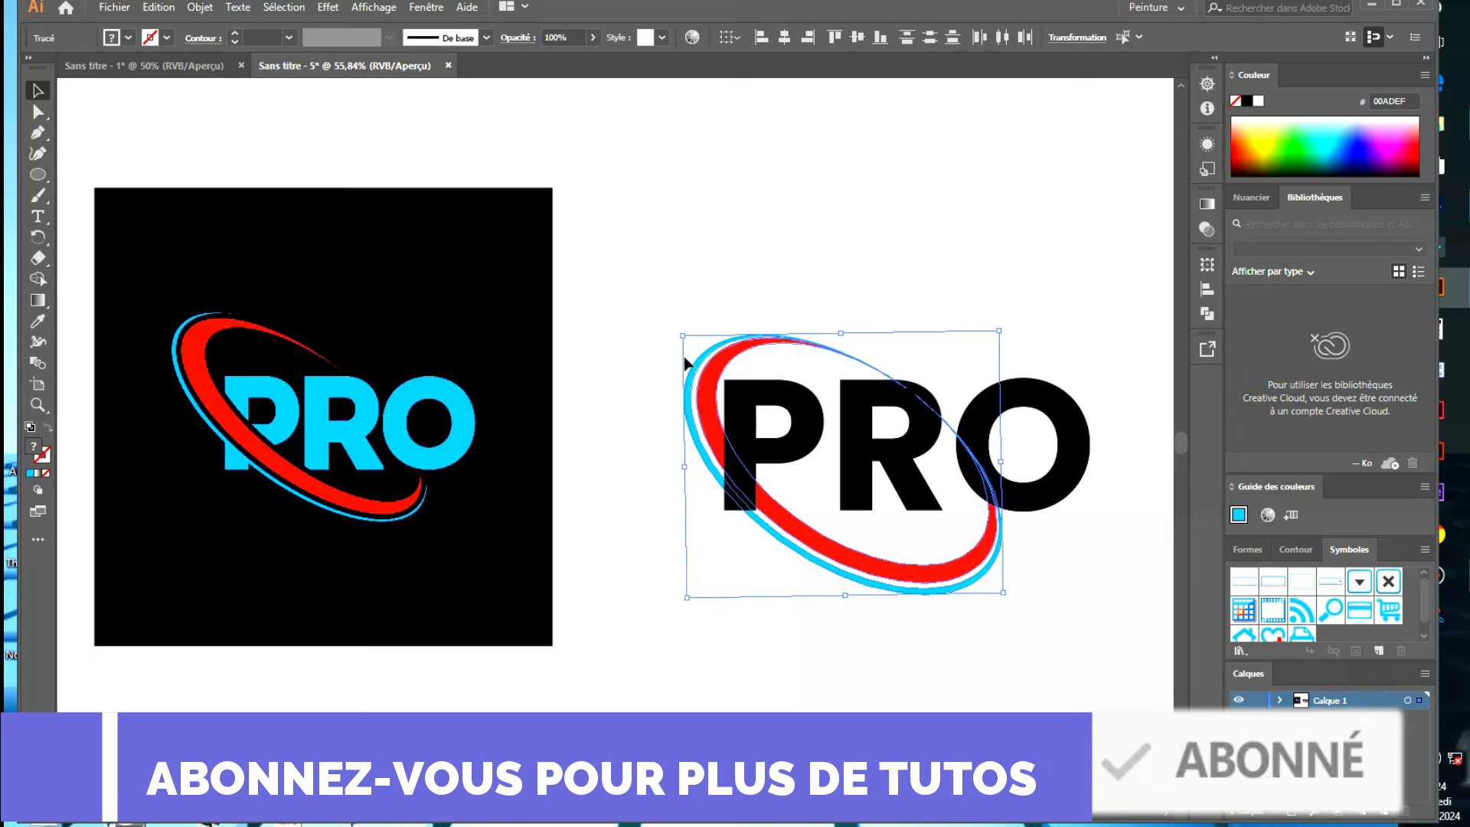
{"action": "left_click", "coordinate": [763, 643]}
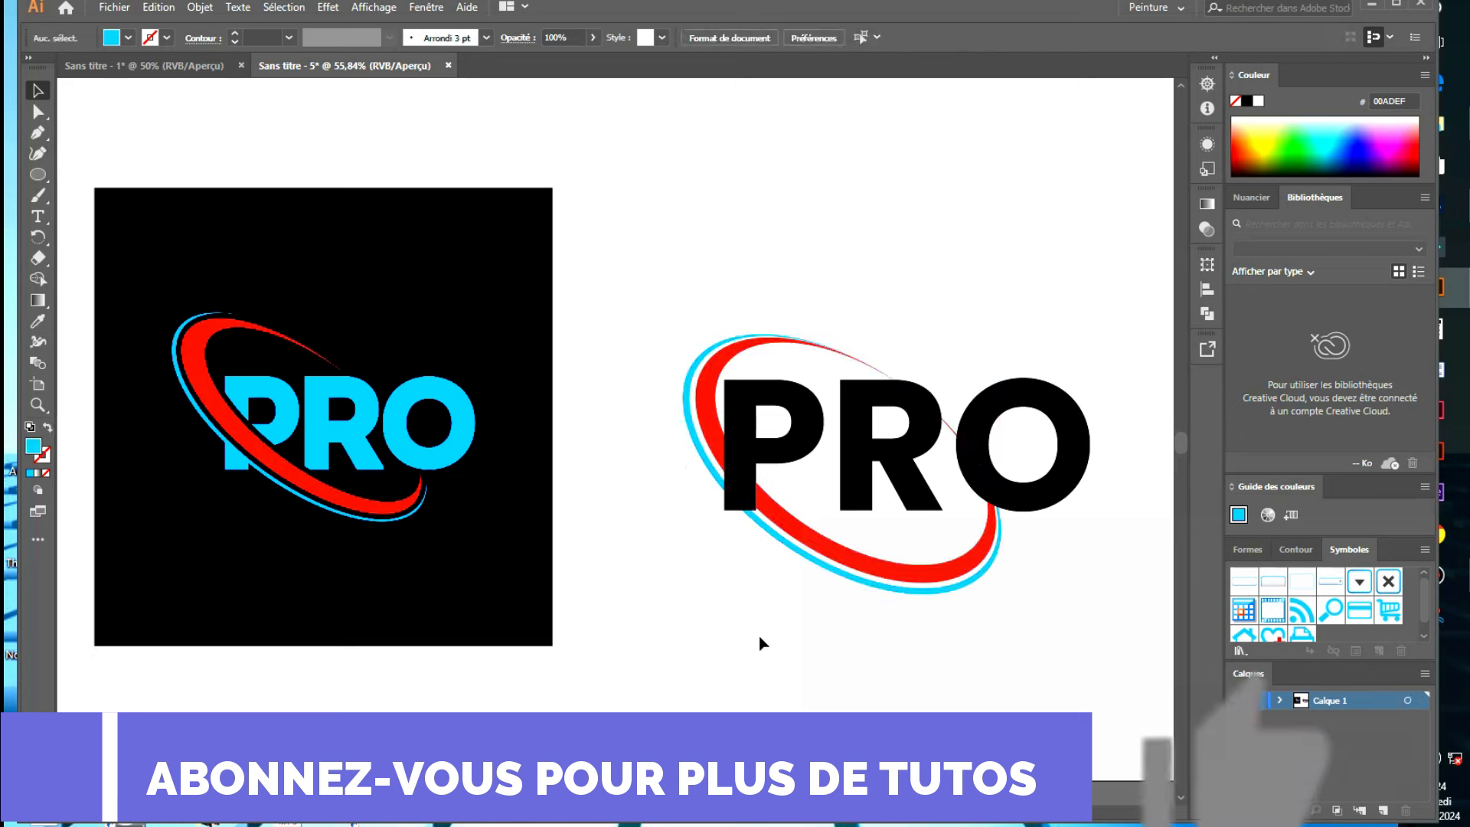
Reselect the flattened swoosh bands by undoing, and nudge them a few pixels back to the right
{"action": "key", "text": "ctrl+z"}
{"action": "key", "text": "ctrl+z"}
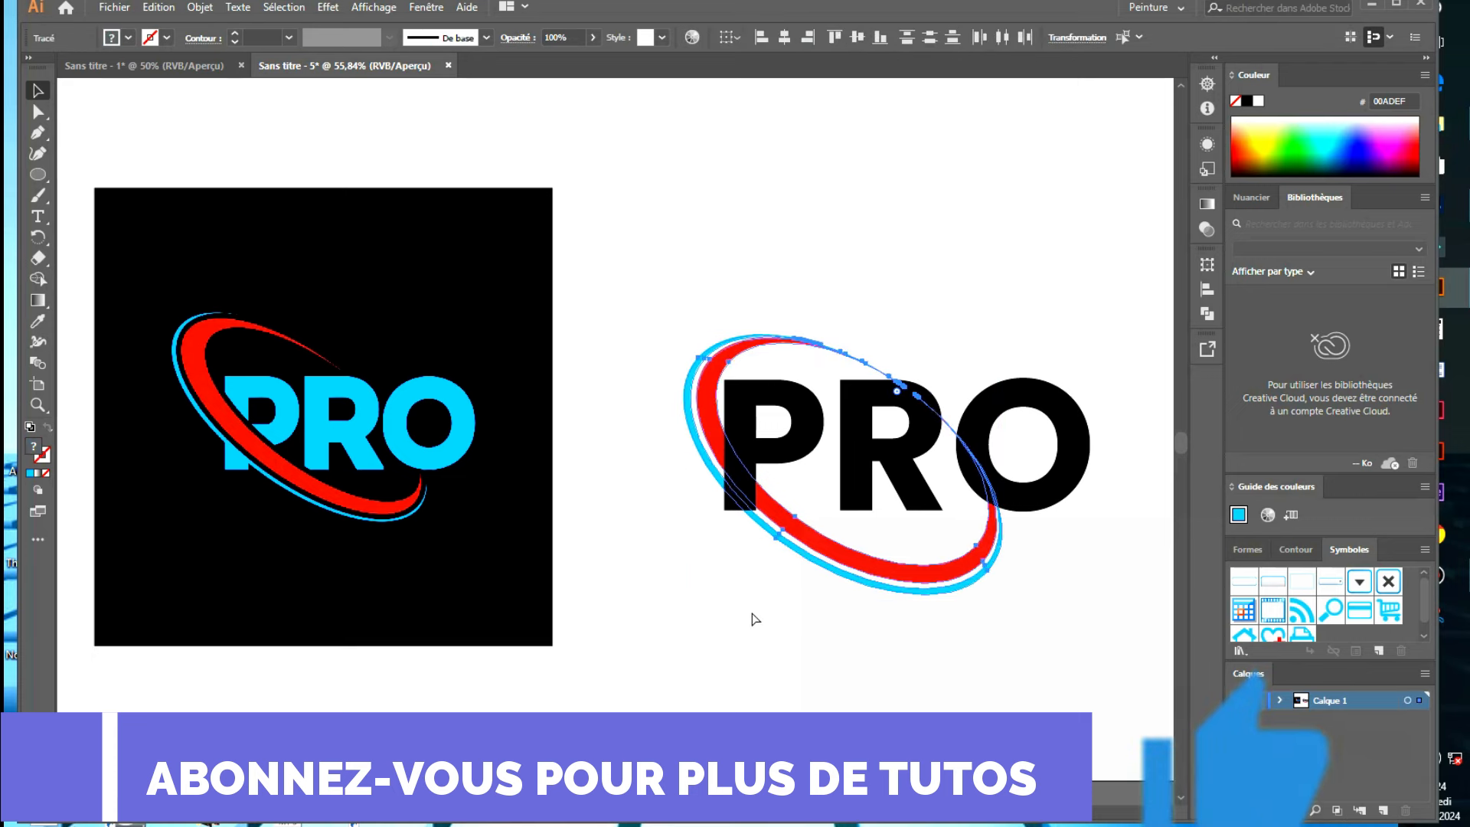
{"action": "key", "text": "Right"}
{"action": "key", "text": "Right"}
{"action": "key", "text": "Right"}
{"action": "key", "text": "Right"}
{"action": "key", "text": "Right"}
{"action": "key", "text": "Right"}
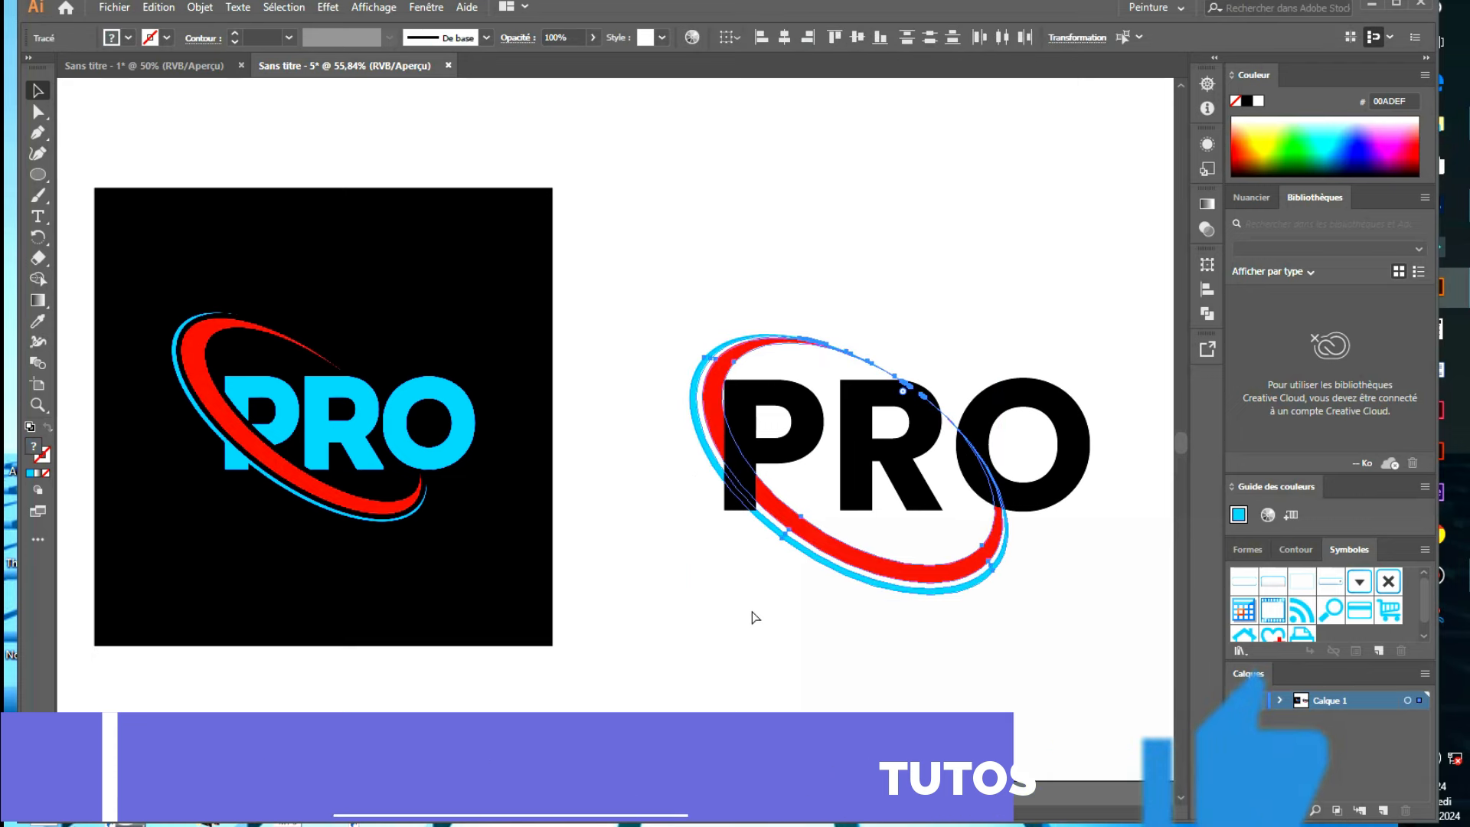
Undo the band nudges, the flattening of the ring and the last move of the PRO letters
{"action": "key", "text": "ctrl+z"}
{"action": "key", "text": "ctrl+z"}
{"action": "key", "text": "ctrl+z"}
{"action": "key", "text": "ctrl+z"}
{"action": "key", "text": "ctrl+z"}
{"action": "key", "text": "ctrl+z"}
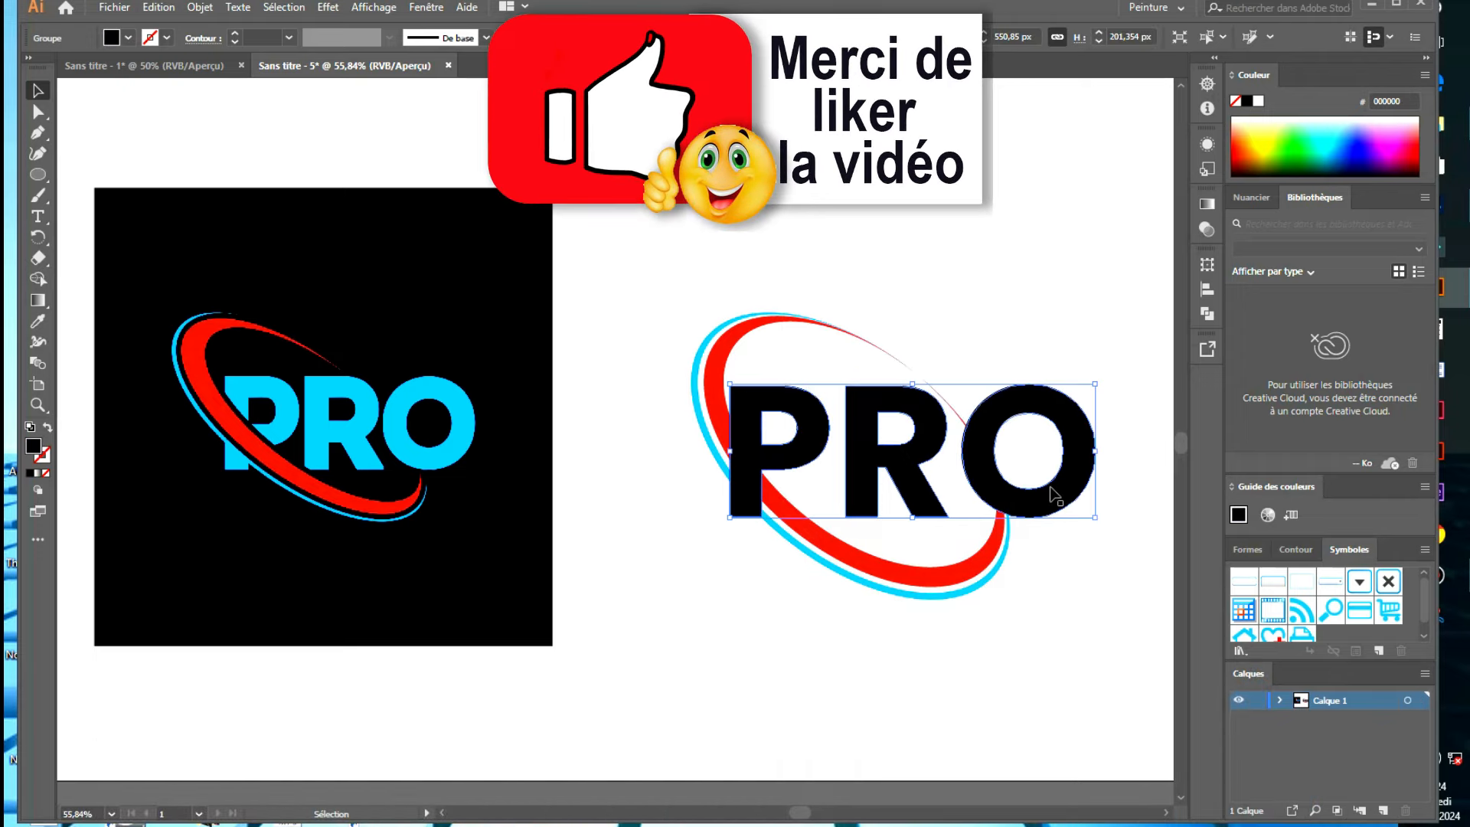
{"action": "left_click", "coordinate": [1019, 453]}
{"action": "left_click", "coordinate": [1054, 502]}
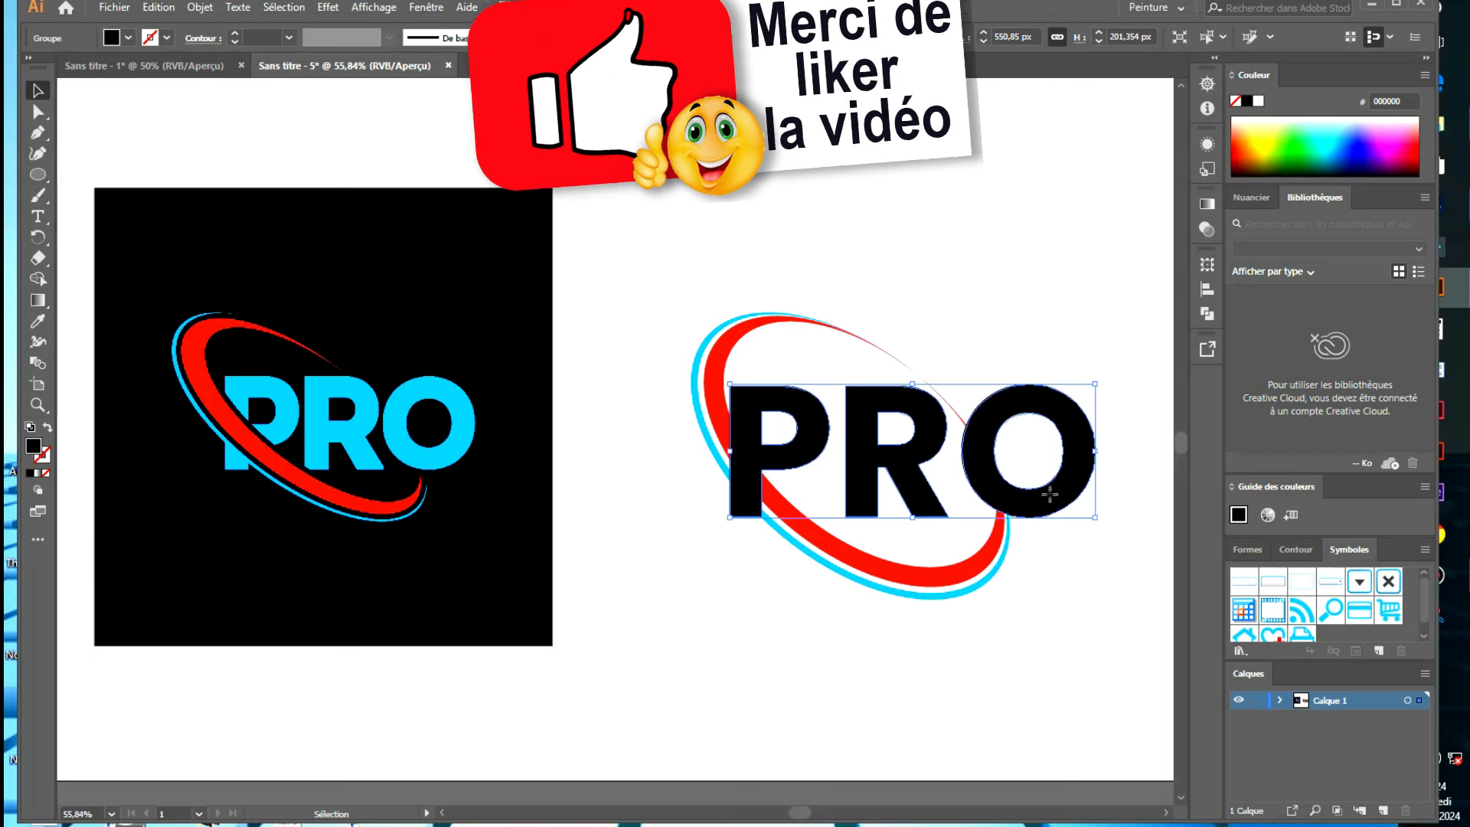
{"action": "right_click", "coordinate": [1051, 498]}
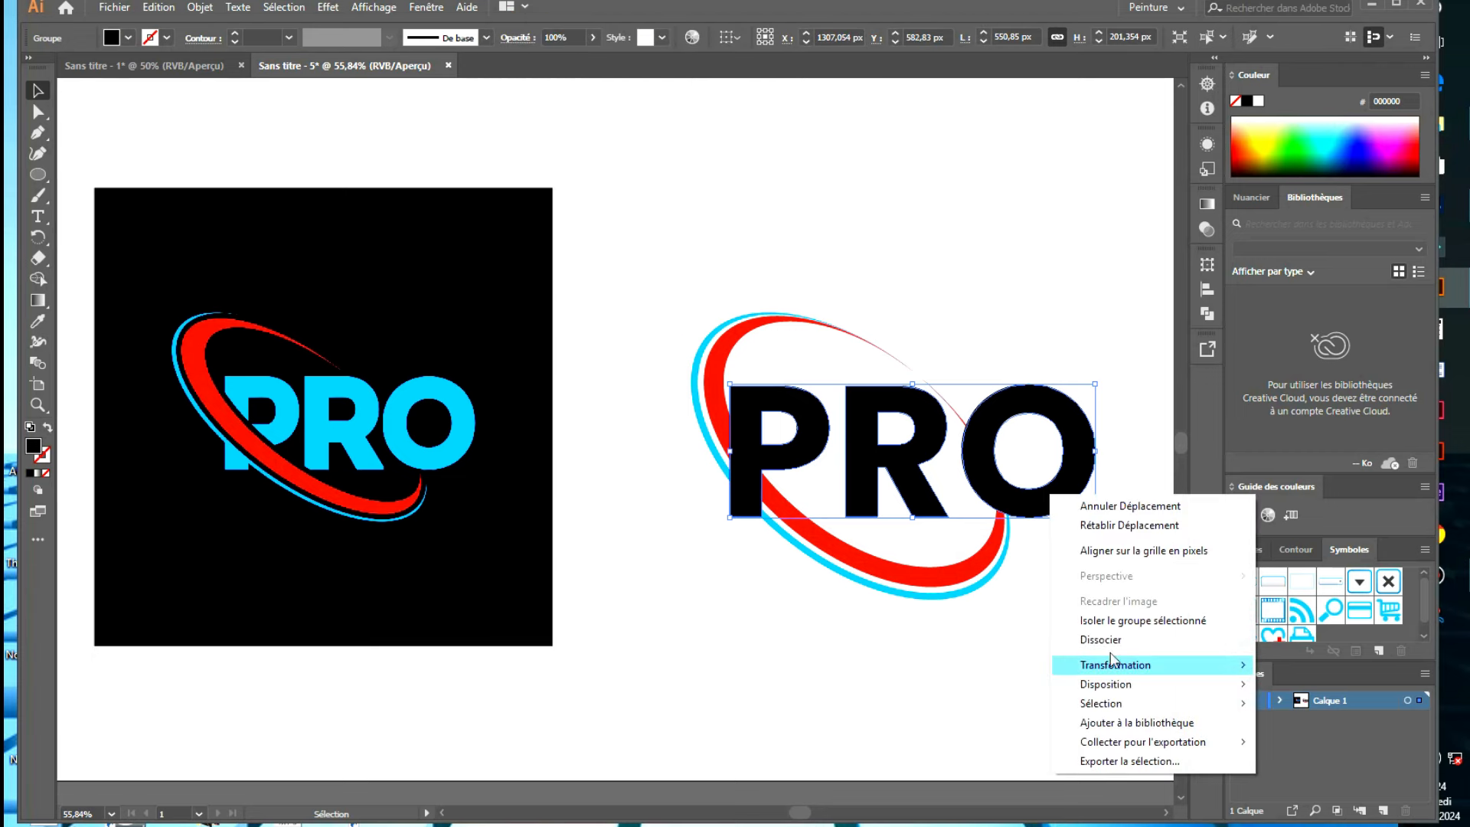
{"action": "left_click", "coordinate": [894, 627]}
{"action": "left_click", "coordinate": [913, 476]}
{"action": "right_click", "coordinate": [914, 476]}
{"action": "left_click", "coordinate": [909, 440]}
{"action": "left_click", "coordinate": [910, 440]}
{"action": "right_click", "coordinate": [916, 441]}
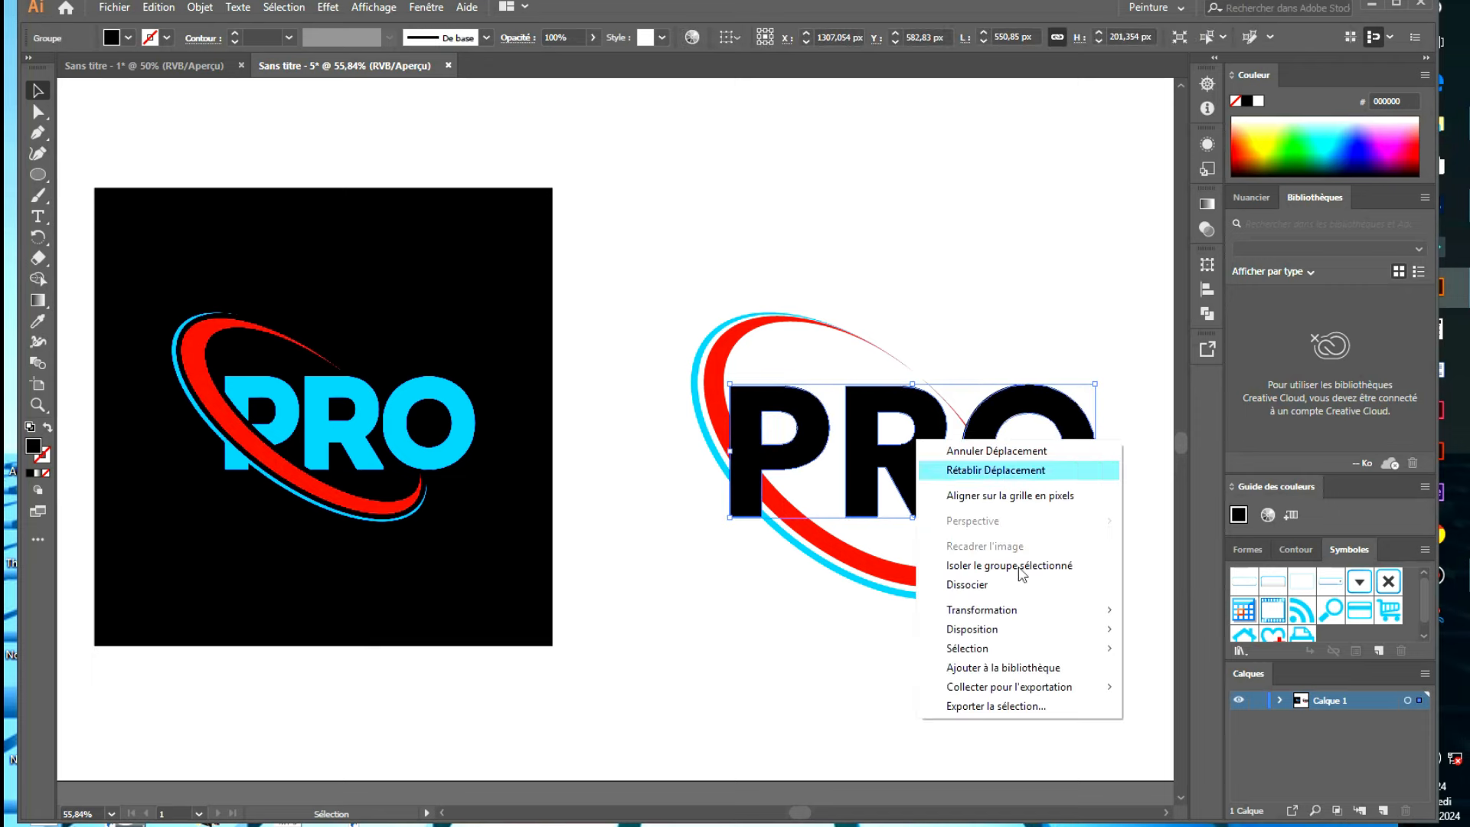
{"action": "mouse_move", "coordinate": [988, 607]}
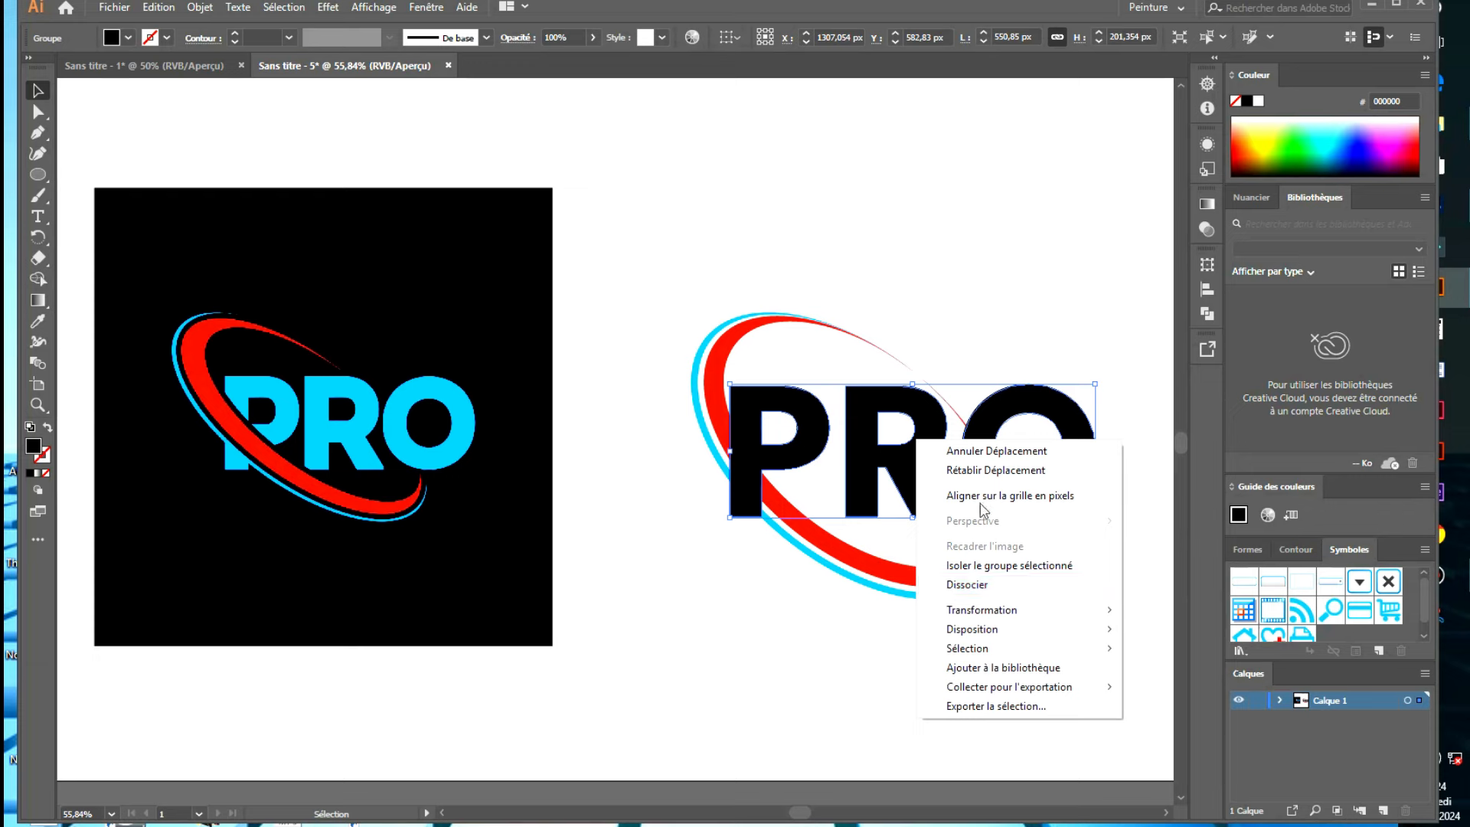
{"action": "left_click", "coordinate": [1160, 290]}
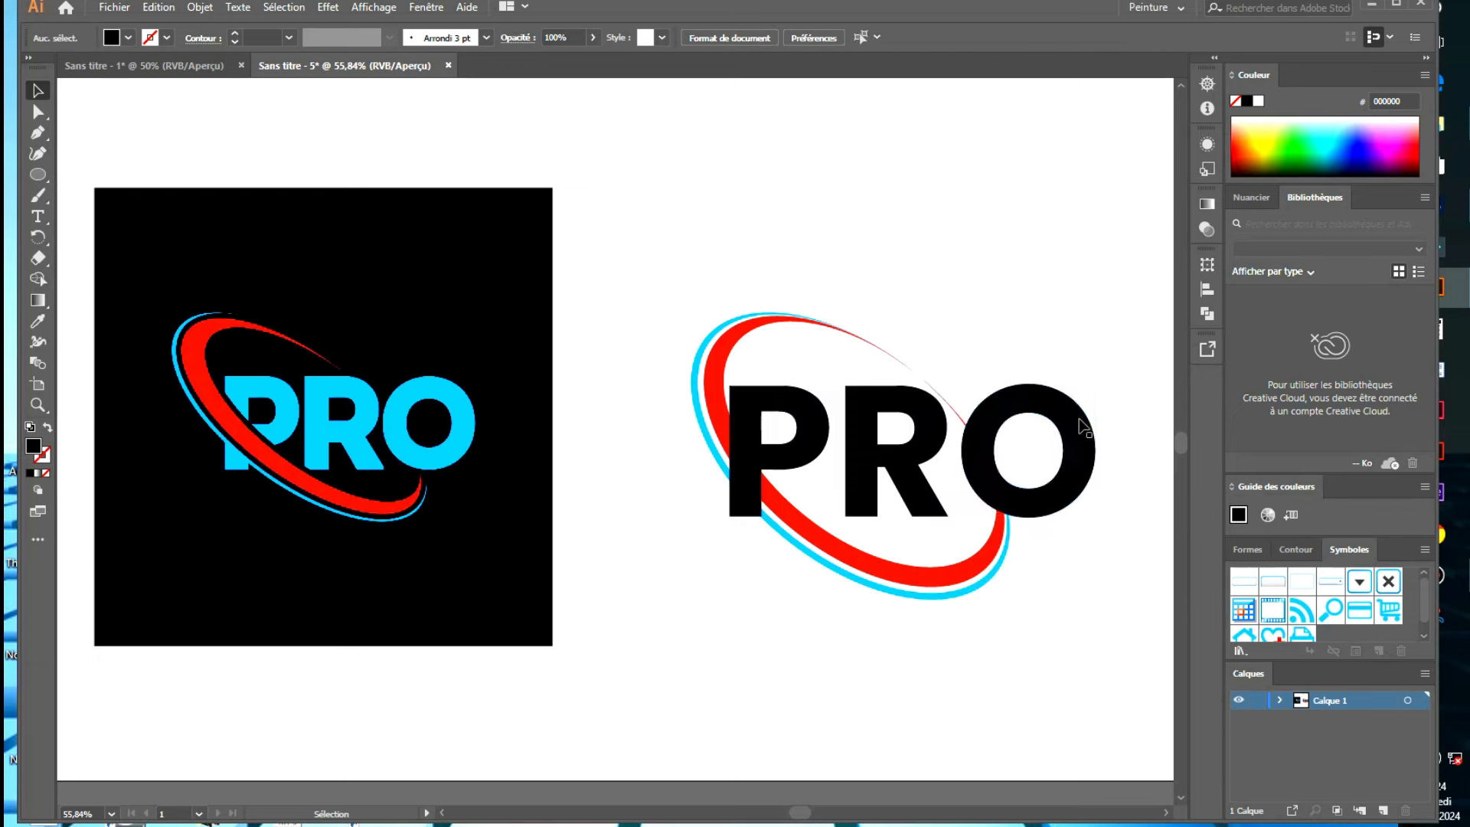
{"action": "left_click", "coordinate": [1080, 421]}
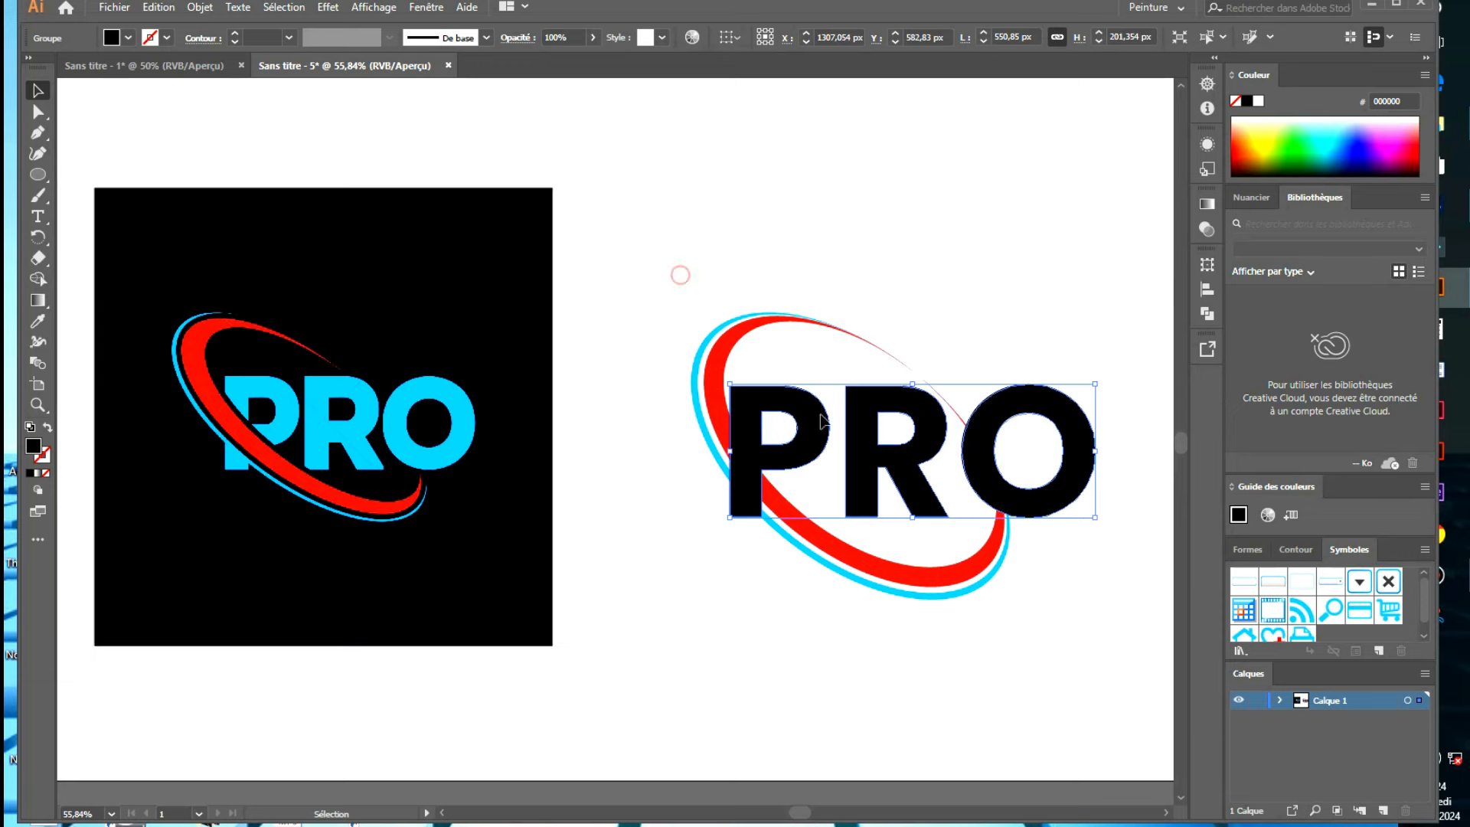
Select the whole vector logo and merge the thin outer band across the letter P with the Shape Builder, using black fill
{"action": "left_click_drag", "start_coordinate": [680, 273], "coordinate": [1058, 627]}
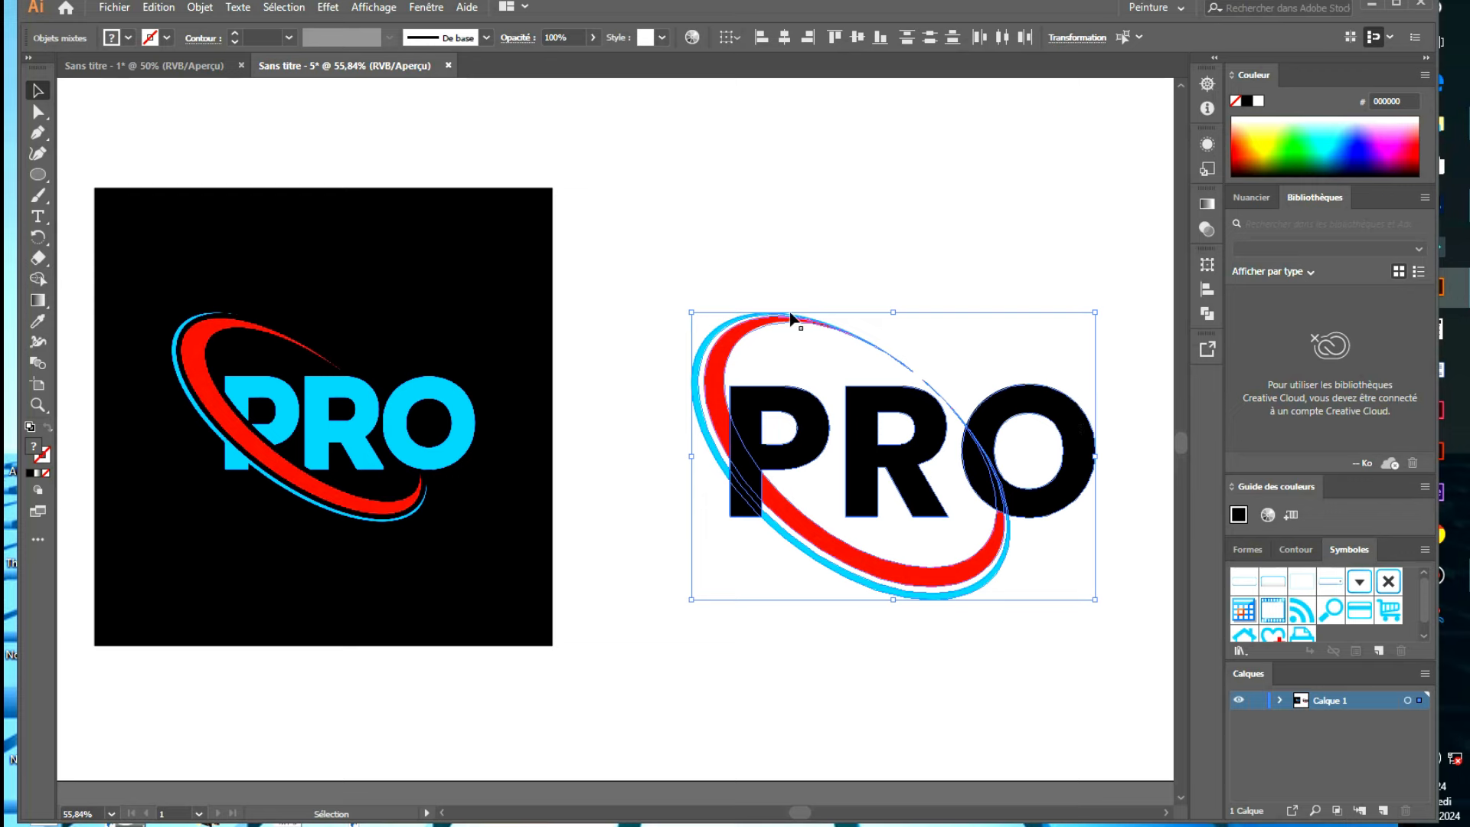
{"action": "left_click", "coordinate": [38, 279]}
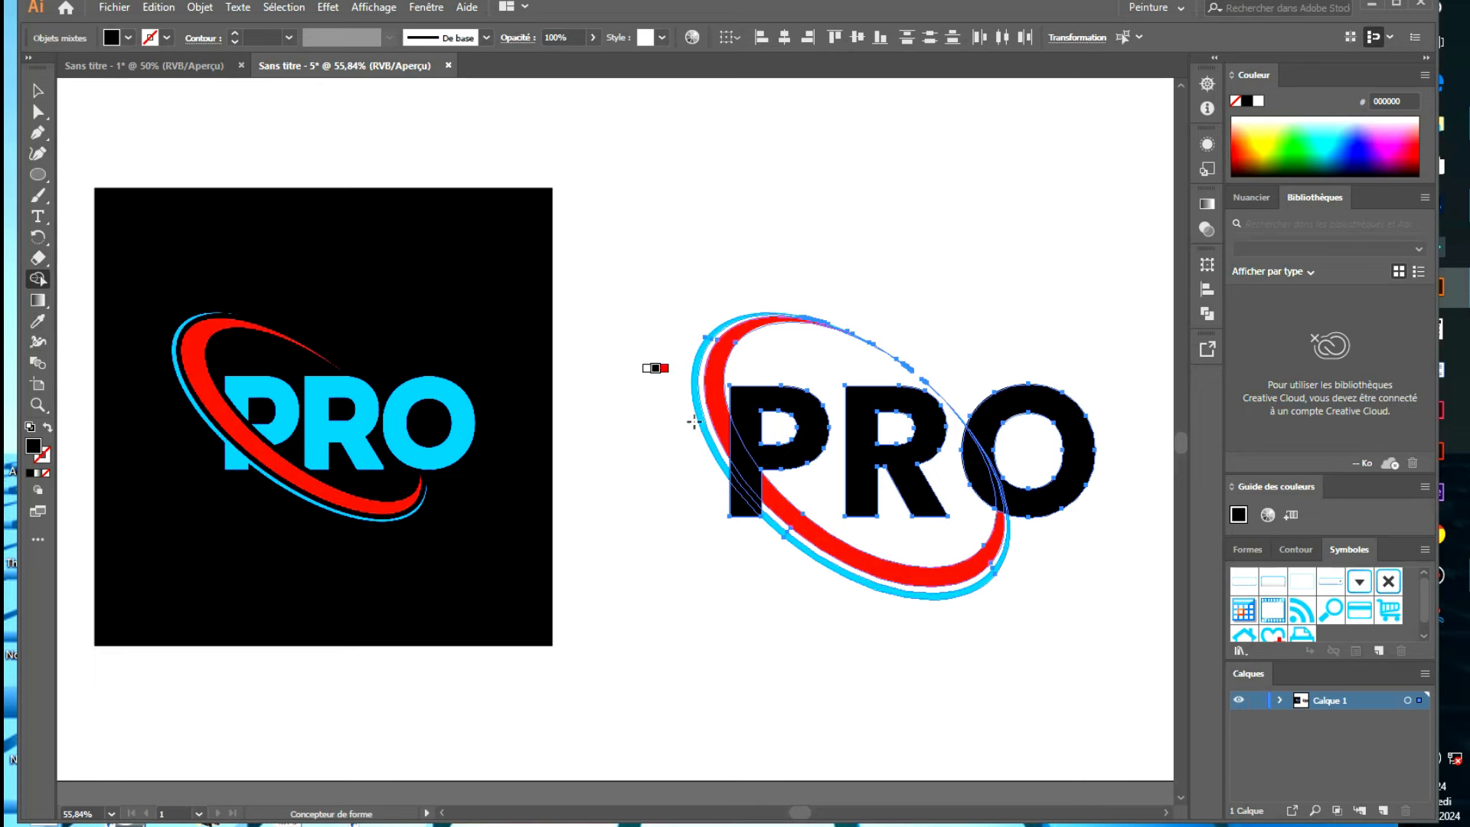
{"action": "mouse_move", "coordinate": [694, 397]}
{"action": "left_mouse_down"}
{"action": "mouse_move", "coordinate": [703, 455]}
{"action": "mouse_move", "coordinate": [764, 507]}
{"action": "mouse_move", "coordinate": [764, 484]}
{"action": "mouse_move", "coordinate": [765, 515]}
{"action": "left_mouse_up"}
{"action": "key", "text": "ctrl+z"}
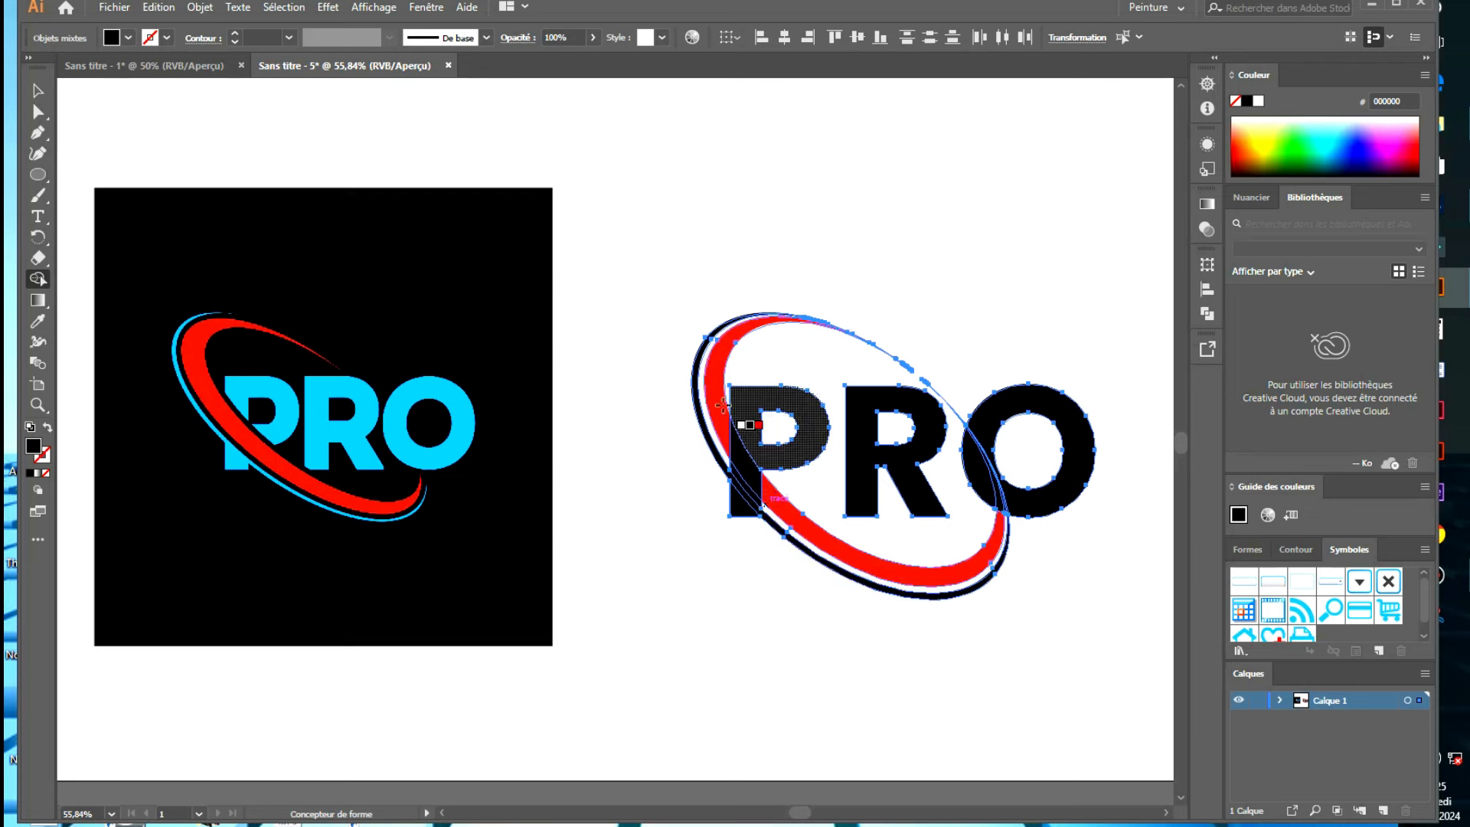
Merge the wide inner band with its overlap on the letter P using Shape Builder in red FF0000, then deselect everything
{"action": "key", "text": "Right"}
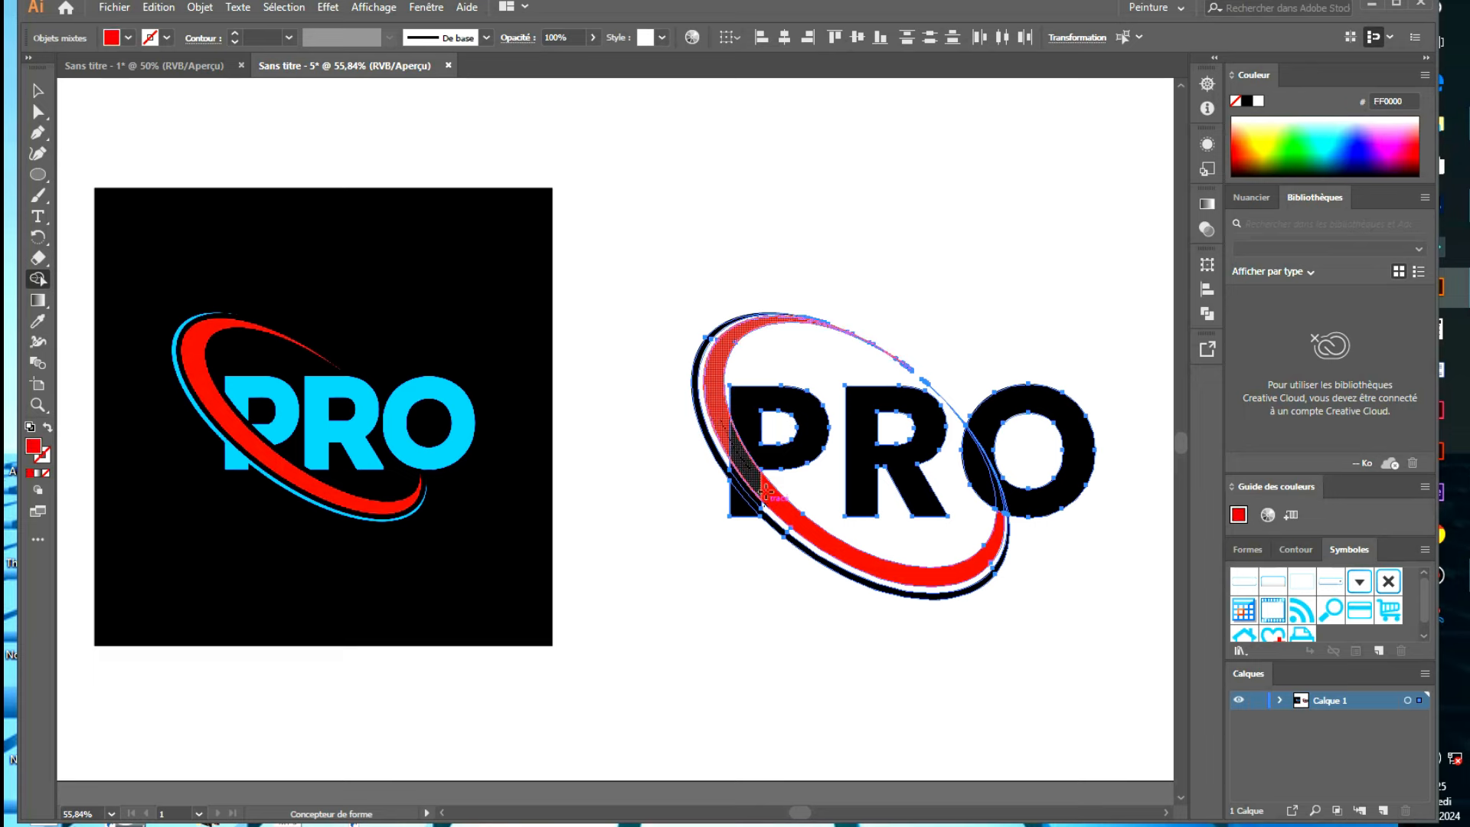
{"action": "left_click", "coordinate": [765, 491]}
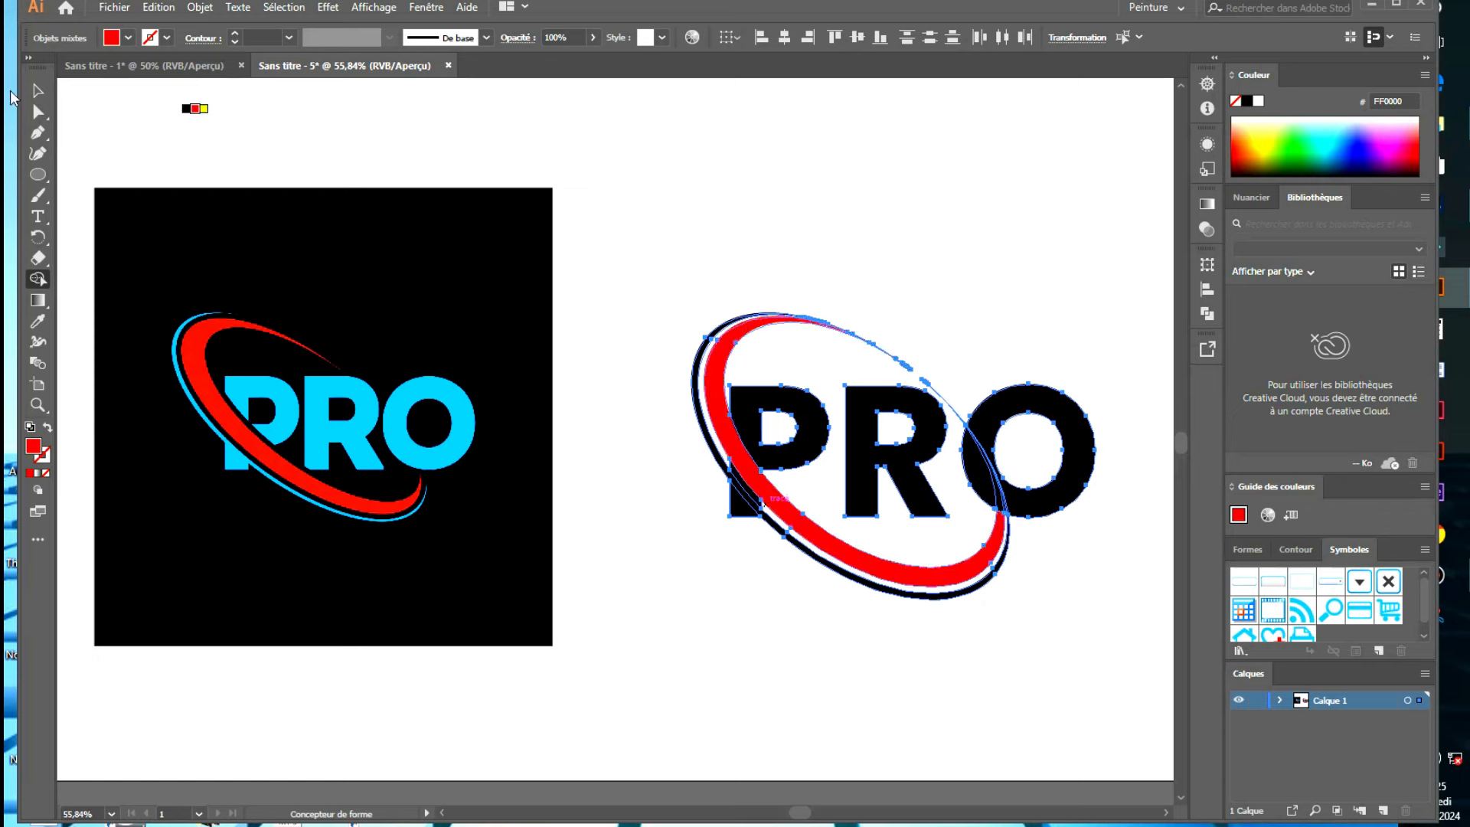
{"action": "left_click", "coordinate": [37, 90]}
{"action": "left_click", "coordinate": [878, 355]}
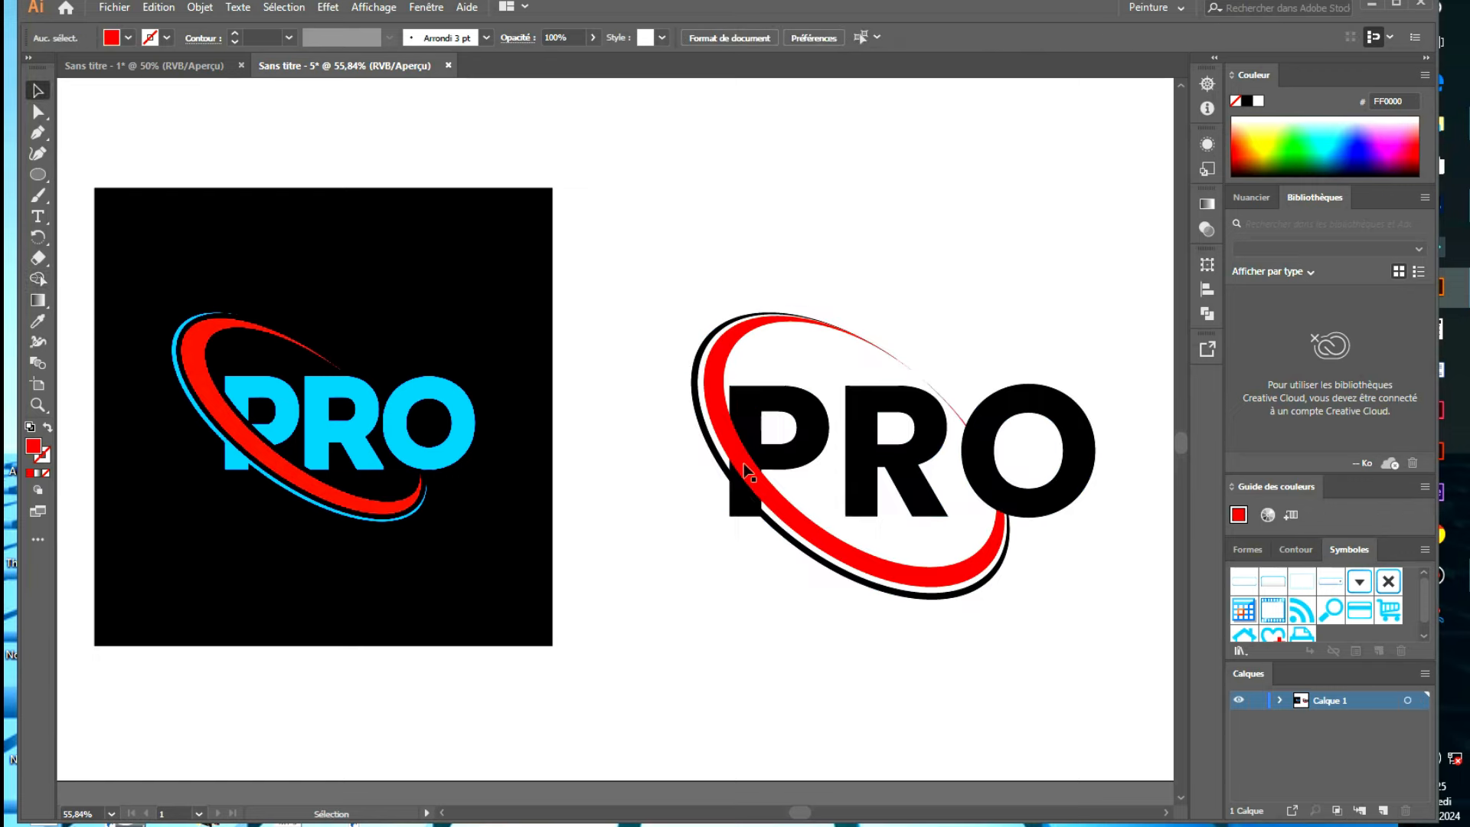
Ungroup the PRO logo artwork into its separate letters and swoosh bands
{"action": "left_click", "coordinate": [818, 457]}
{"action": "right_click", "coordinate": [816, 452]}
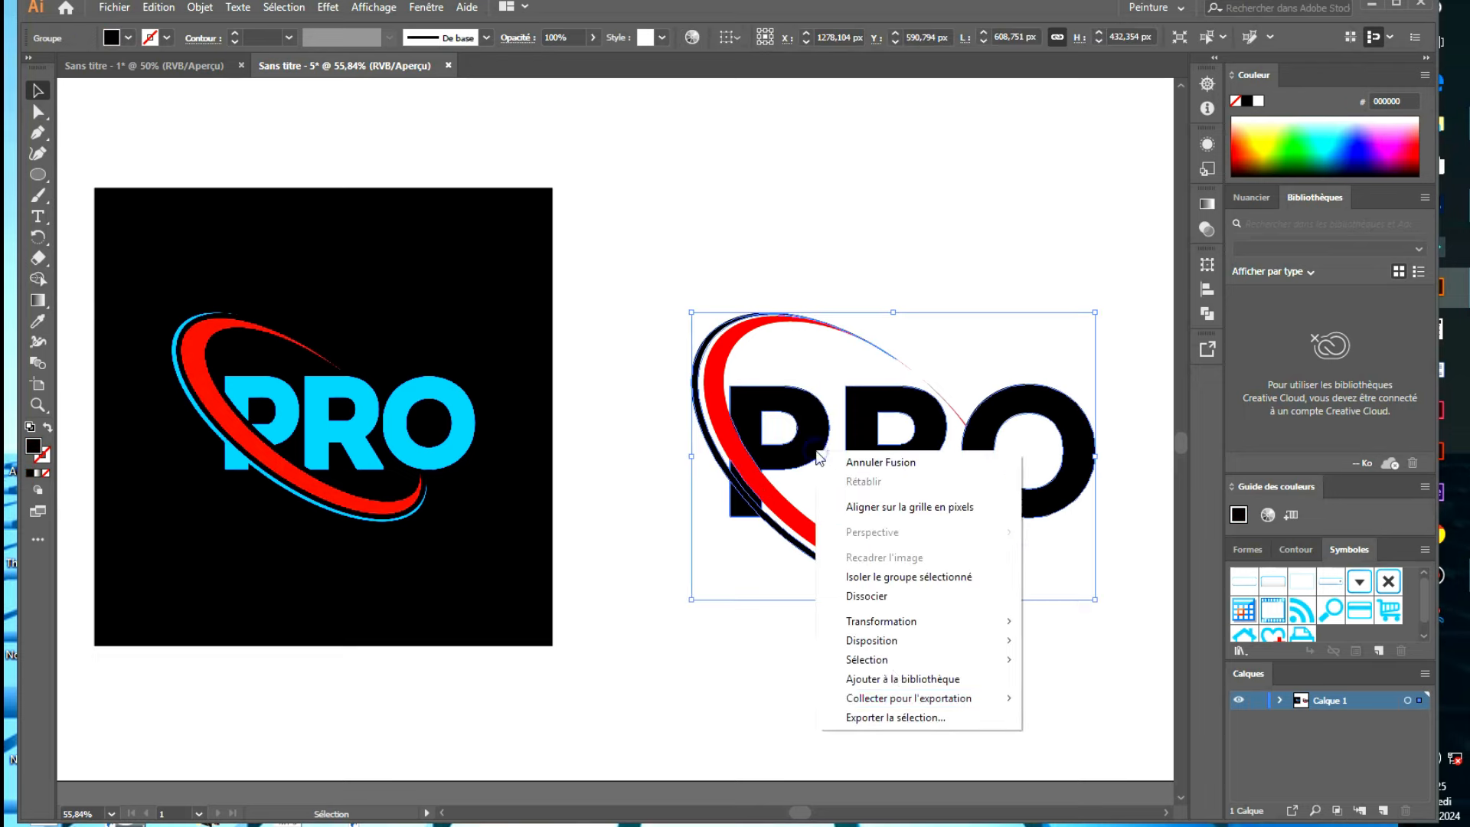
{"action": "left_click", "coordinate": [790, 458]}
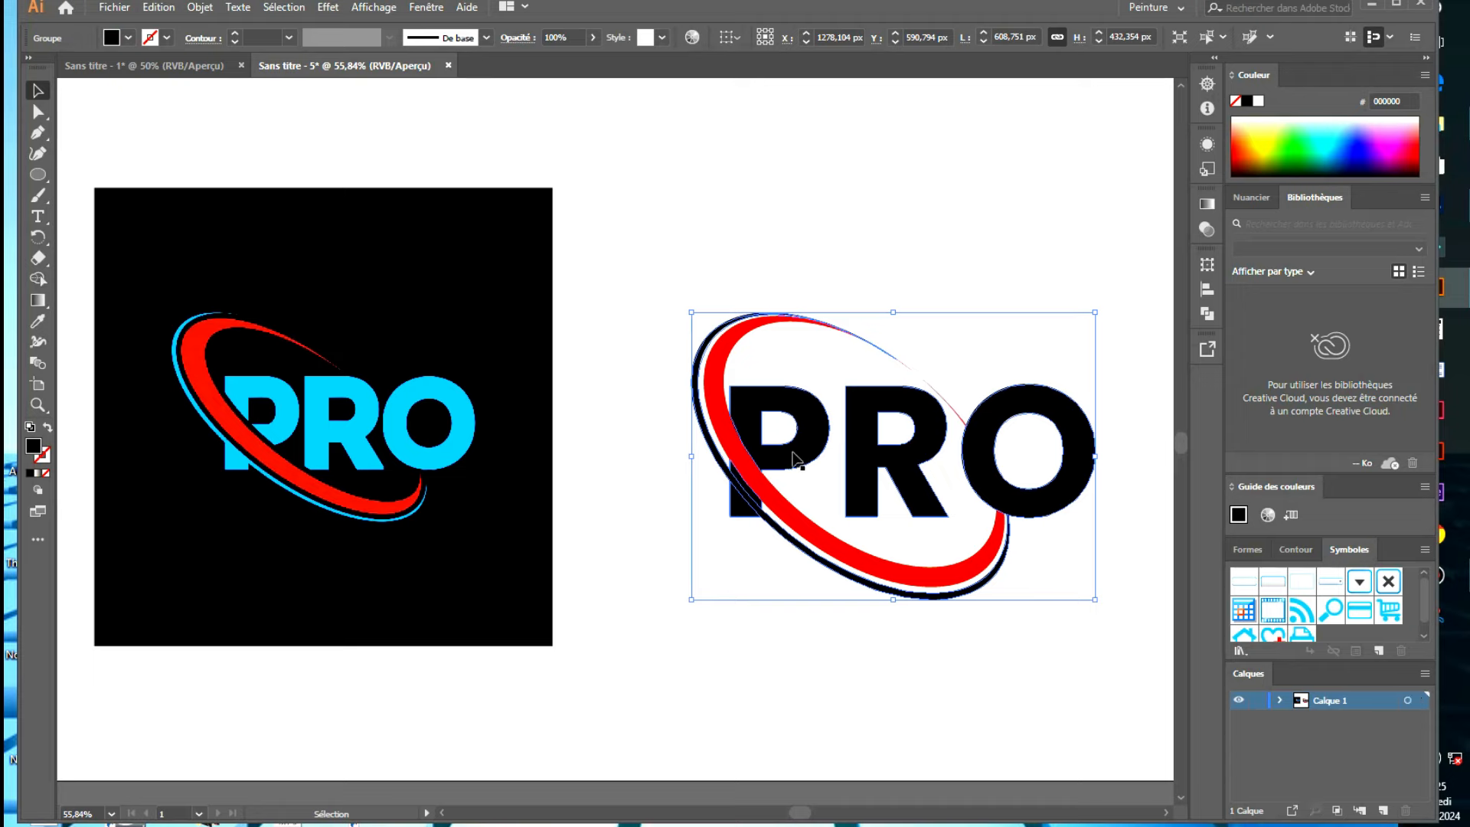
{"action": "right_click", "coordinate": [794, 458]}
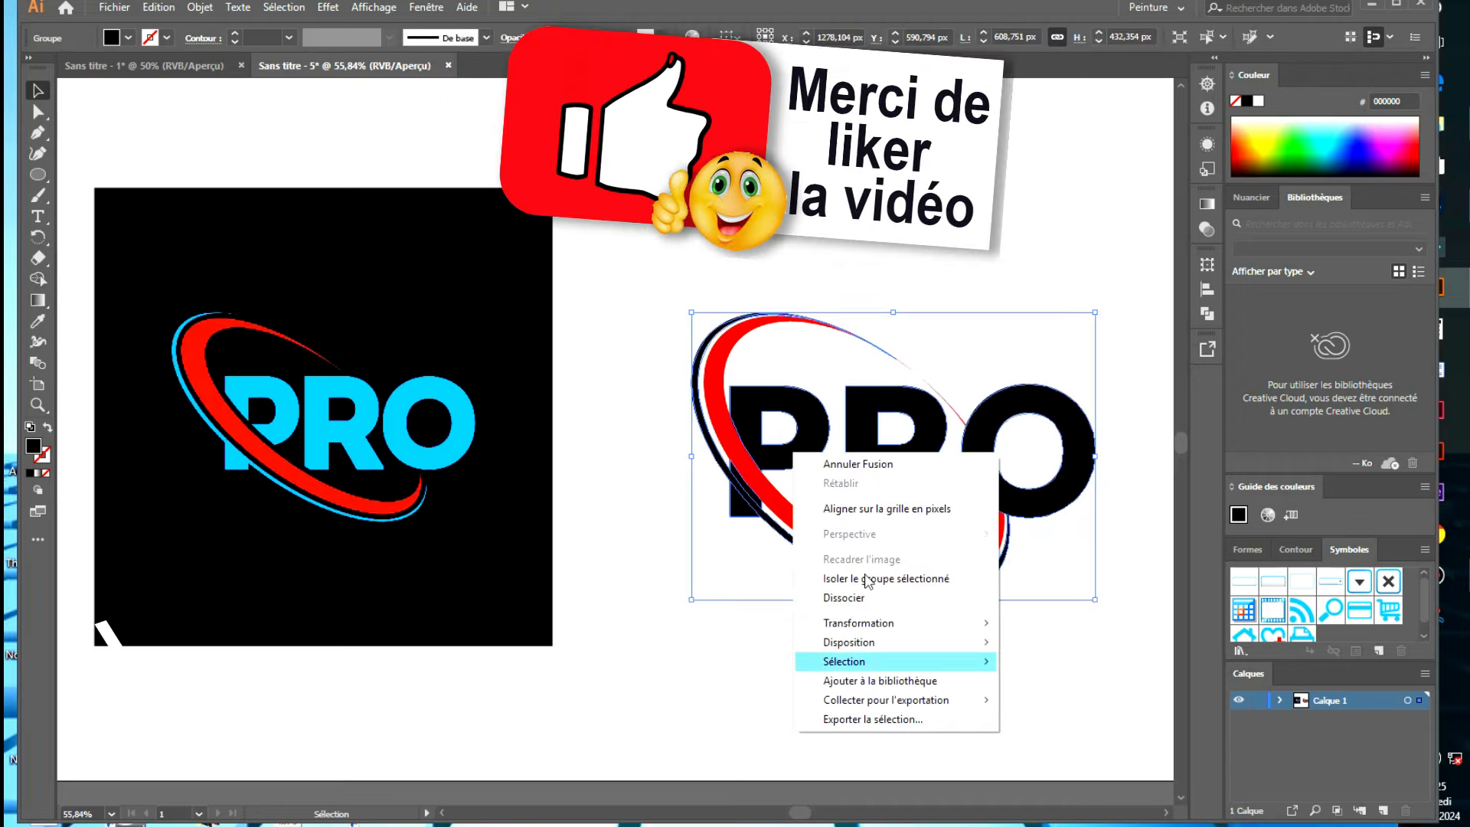
{"action": "left_click", "coordinate": [842, 598]}
Recolor the letters P, R and O with the cyan 00ADEF sampled from the reference logo, then deselect everything
{"action": "left_click", "coordinate": [772, 509]}
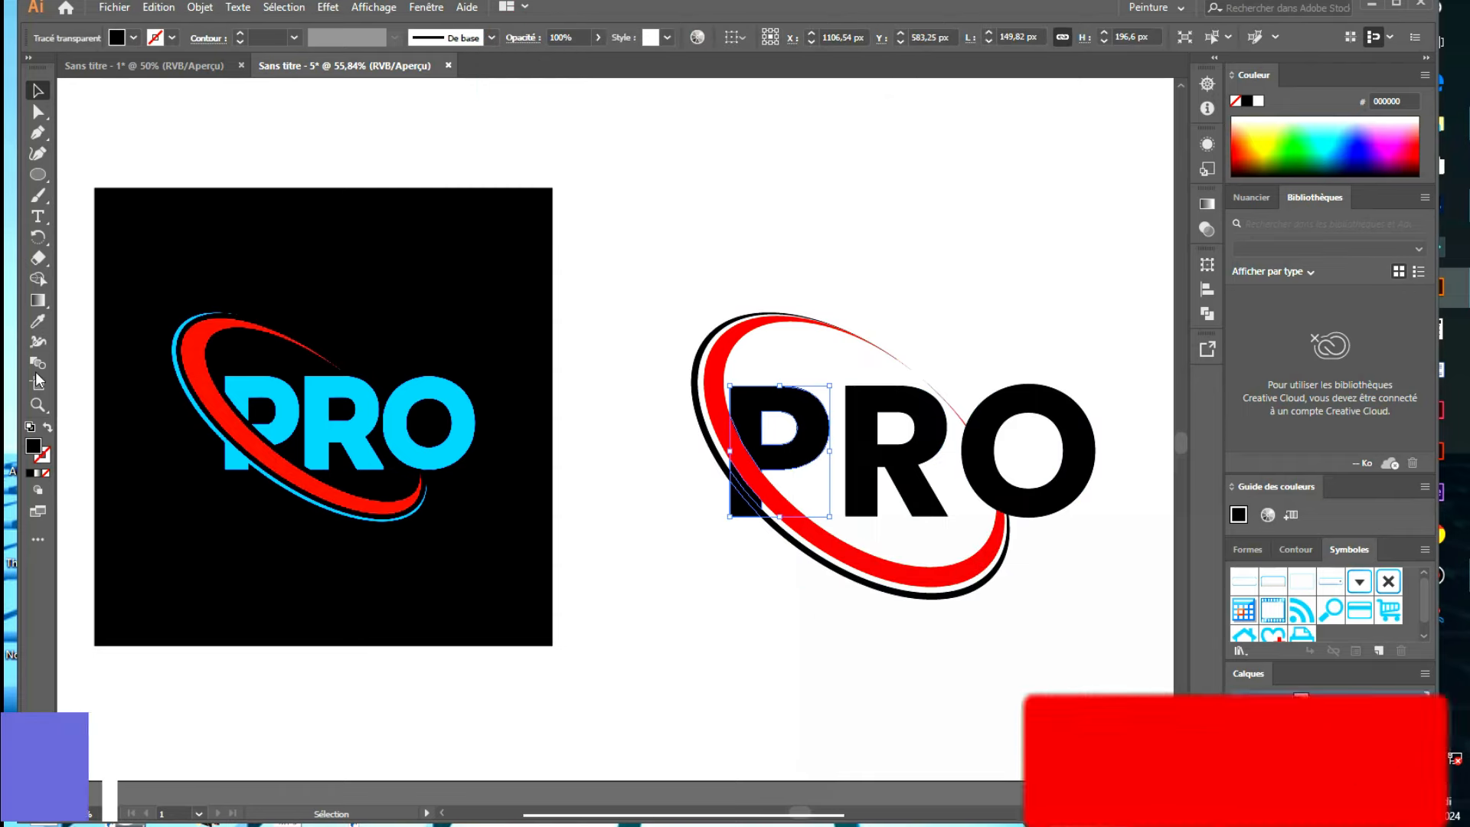
{"action": "left_click", "coordinate": [38, 321]}
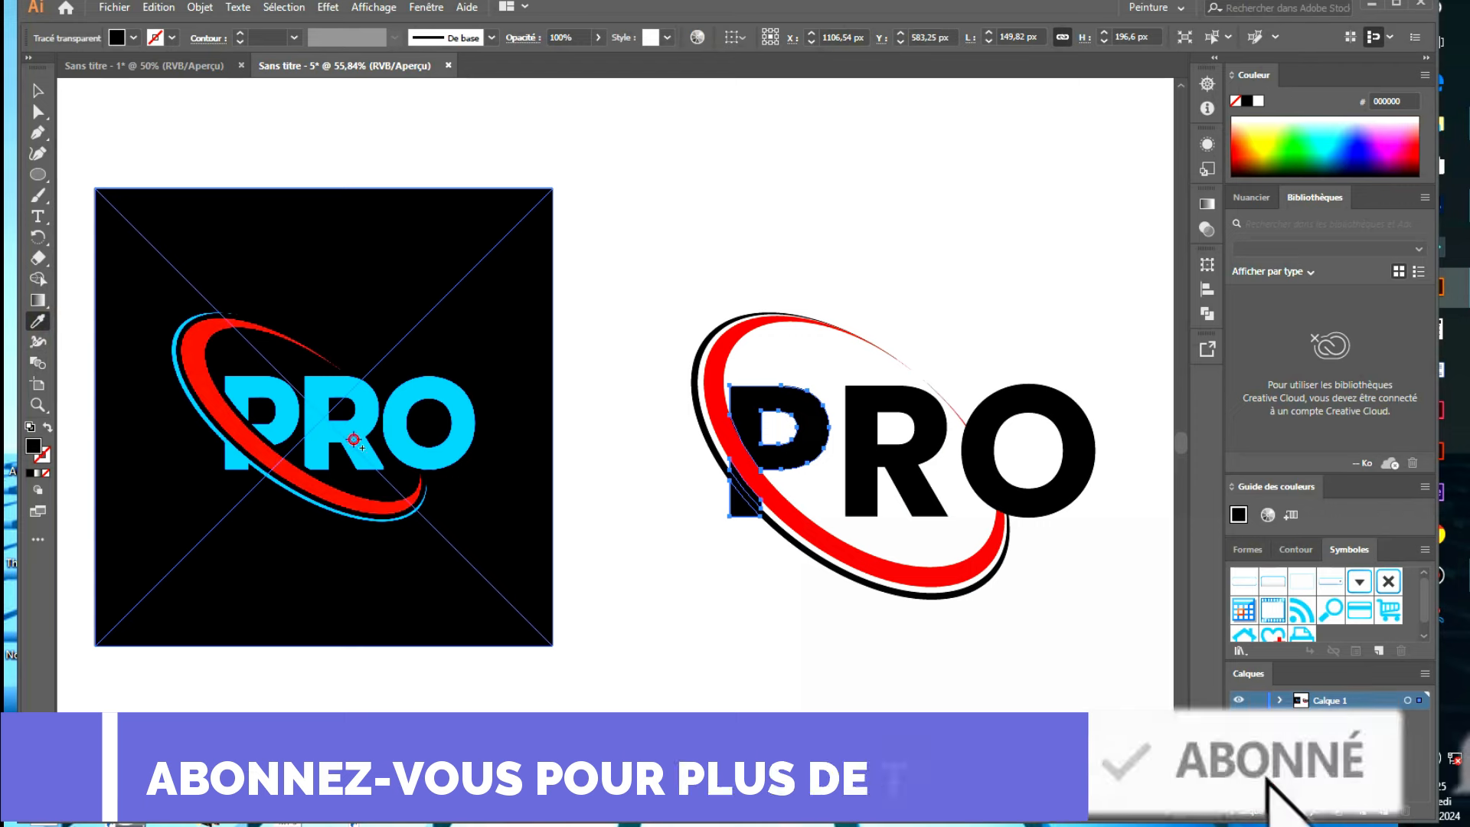
{"action": "left_click", "coordinate": [354, 440]}
{"action": "left_click", "coordinate": [912, 473], "text": "ctrl"}
{"action": "left_click", "coordinate": [812, 448]}
{"action": "left_click", "coordinate": [988, 429], "text": "ctrl"}
{"action": "left_click", "coordinate": [818, 418]}
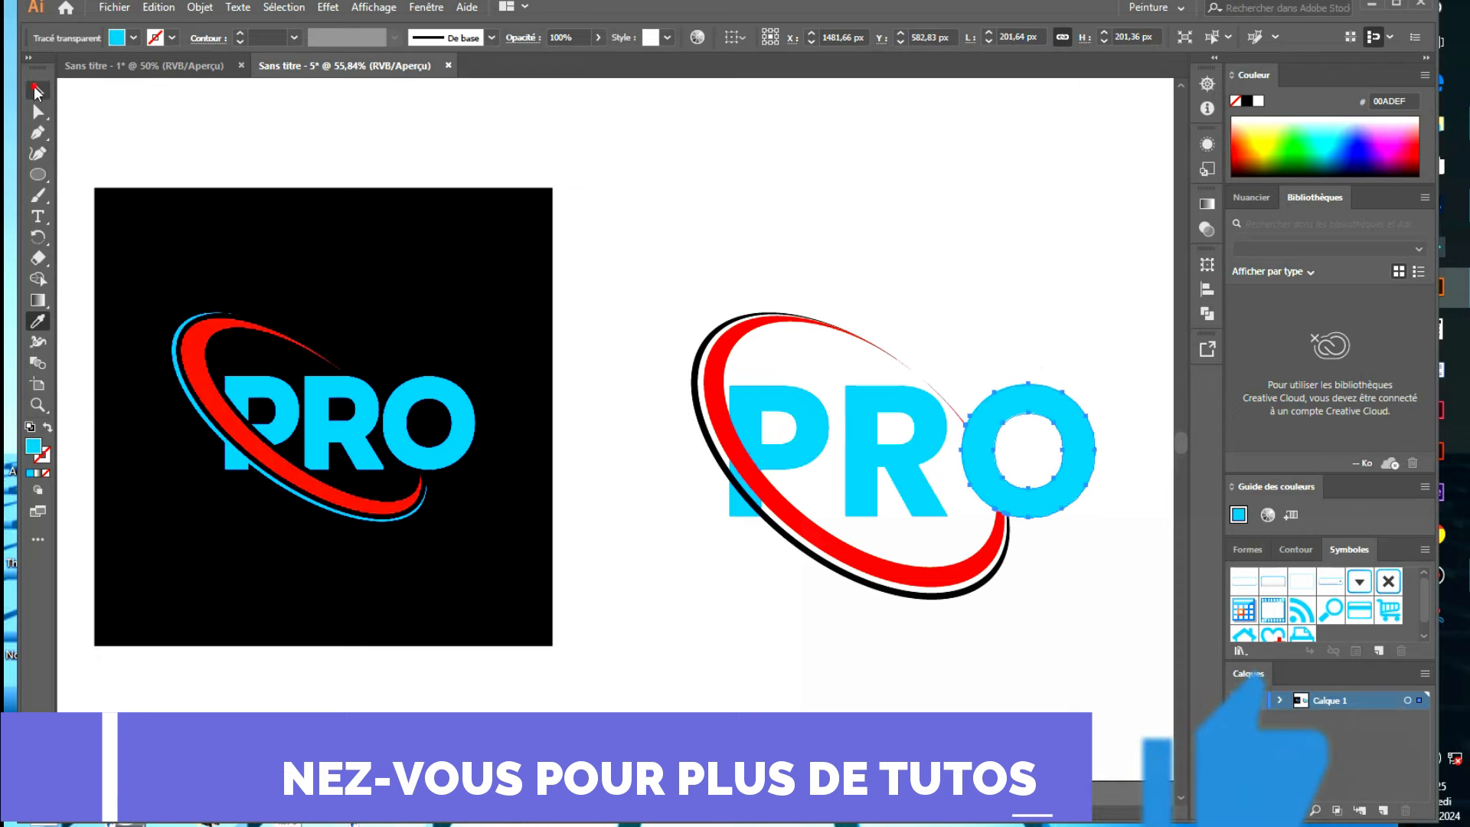
{"action": "left_click", "coordinate": [36, 92]}
{"action": "left_click", "coordinate": [673, 624]}
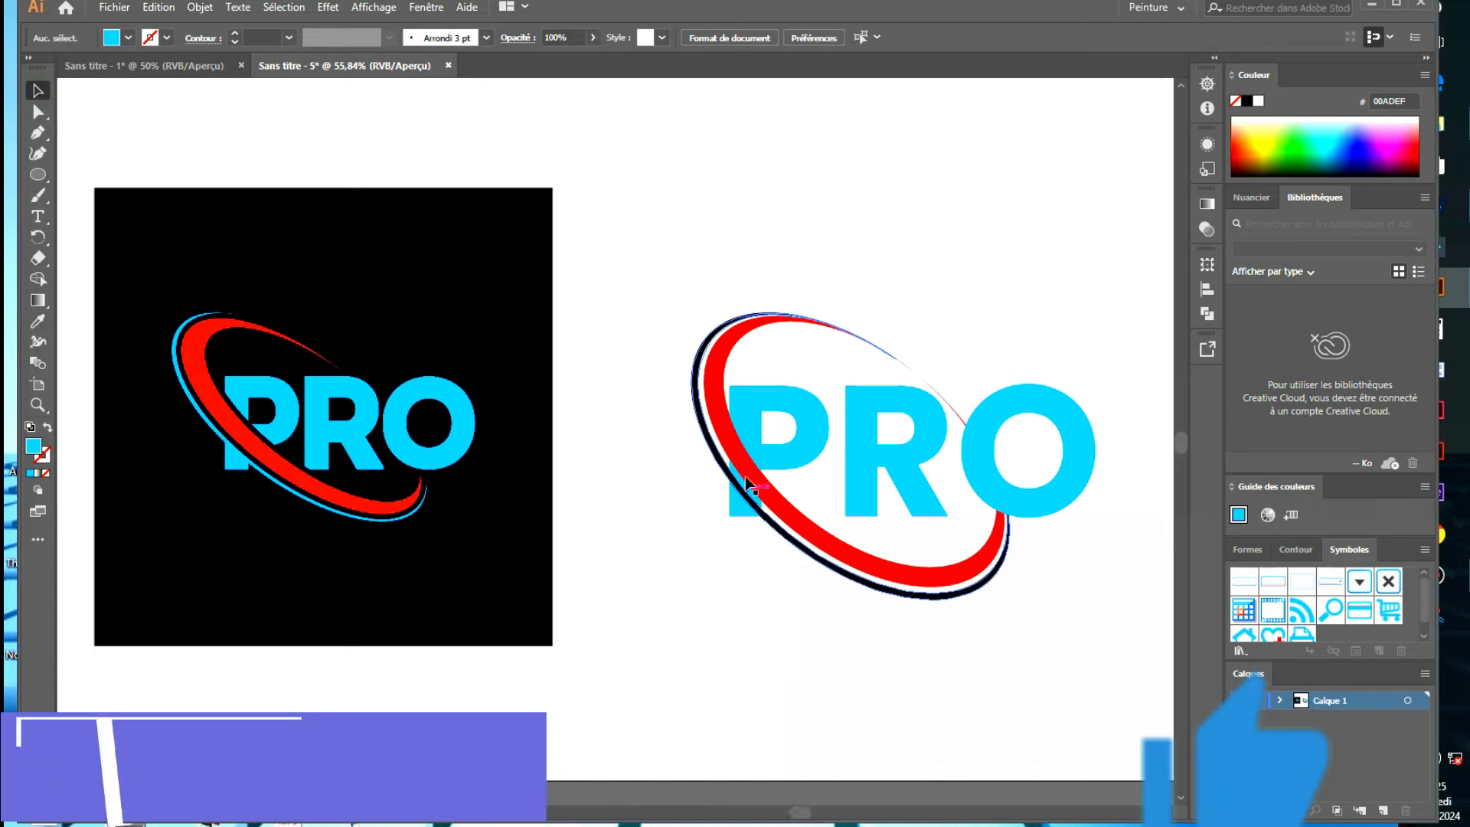
Separate the sliver of the P between the red and black bands with the Shape Builder and delete it
{"action": "left_click", "coordinate": [746, 482]}
{"action": "left_click", "coordinate": [741, 504]}
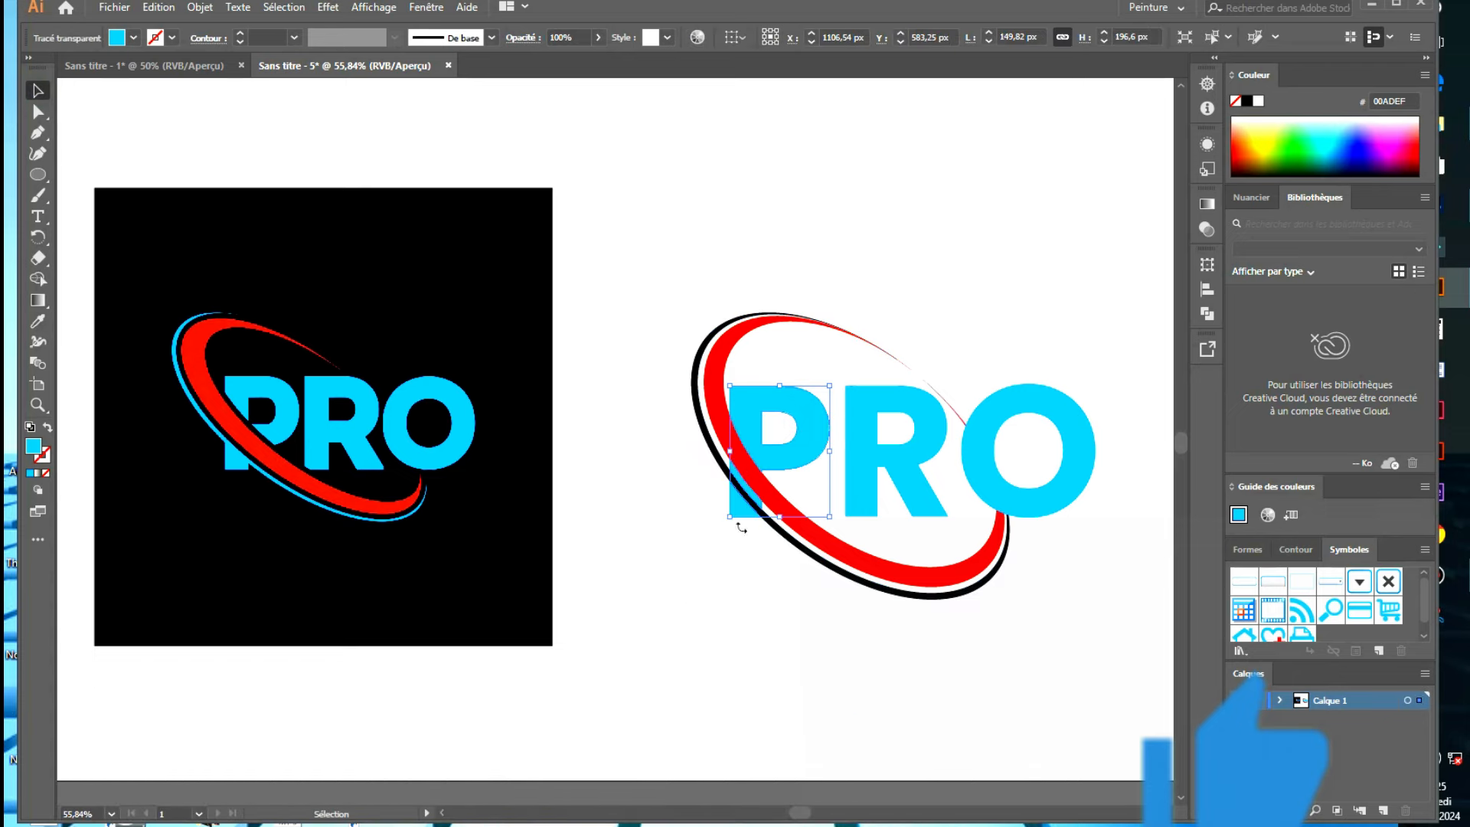
{"action": "left_click_drag", "start_coordinate": [664, 290], "coordinate": [1084, 676]}
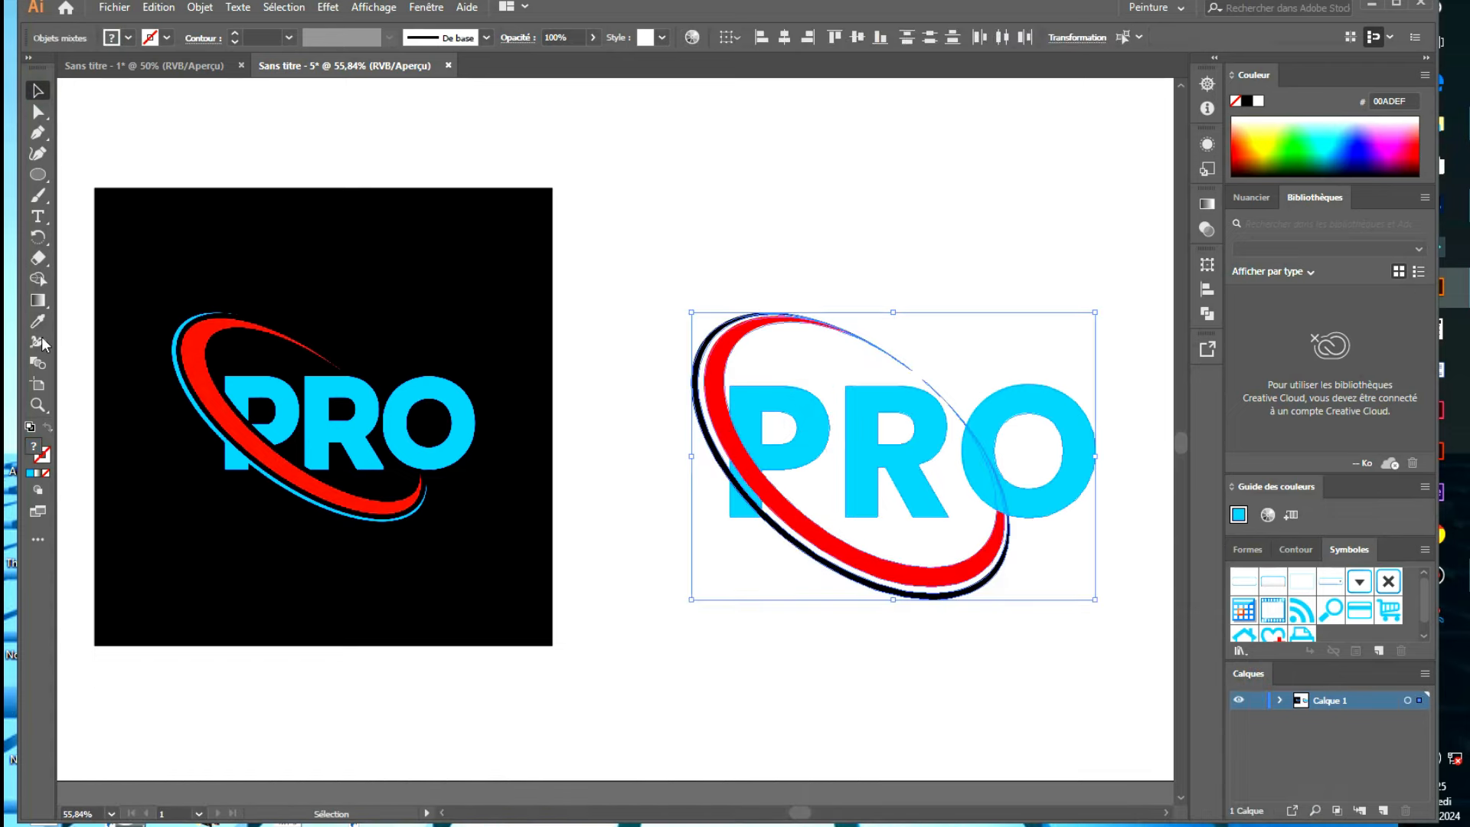
{"action": "left_click", "coordinate": [45, 279]}
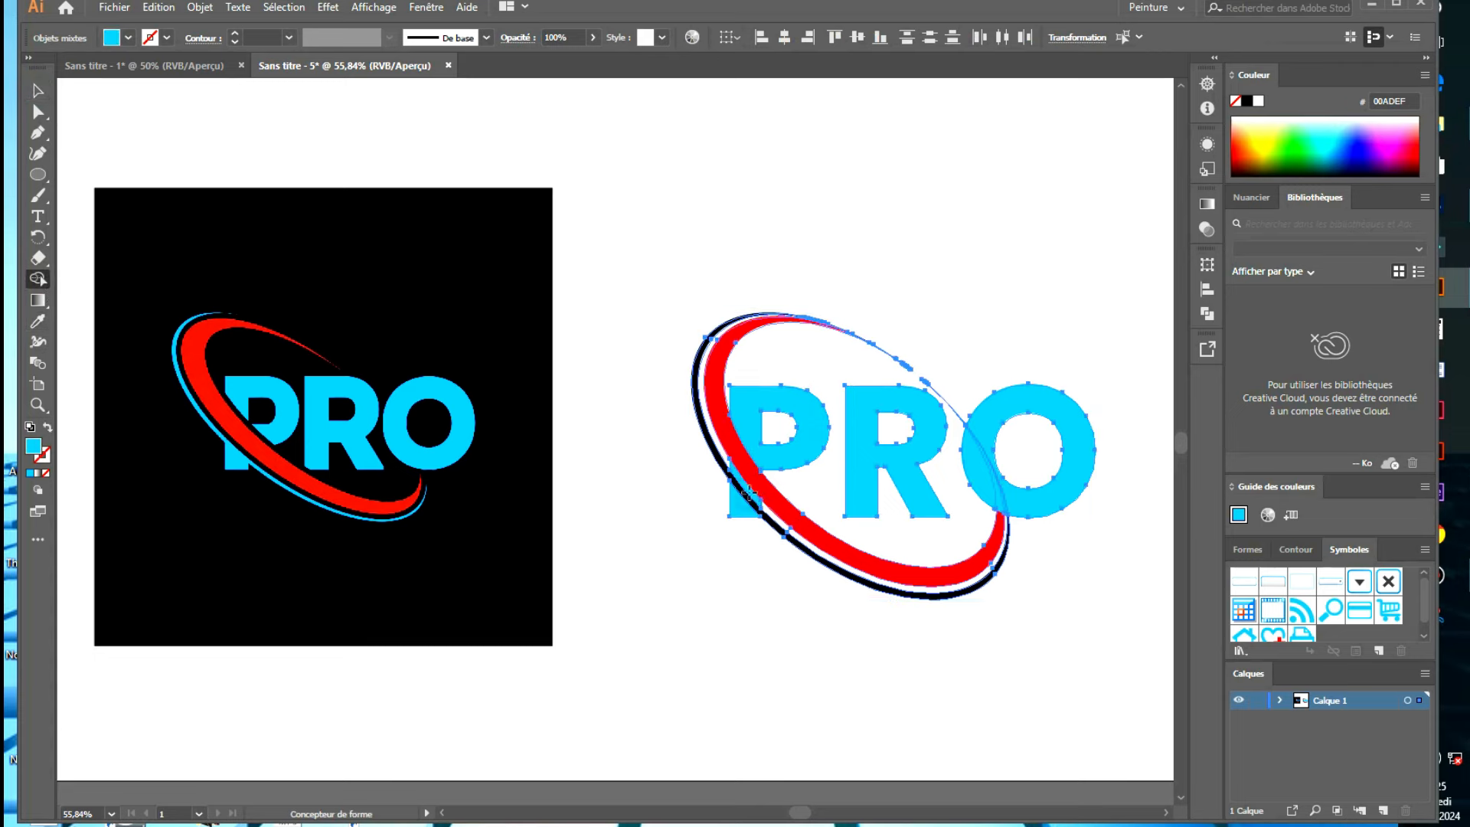
{"action": "left_click", "coordinate": [37, 90]}
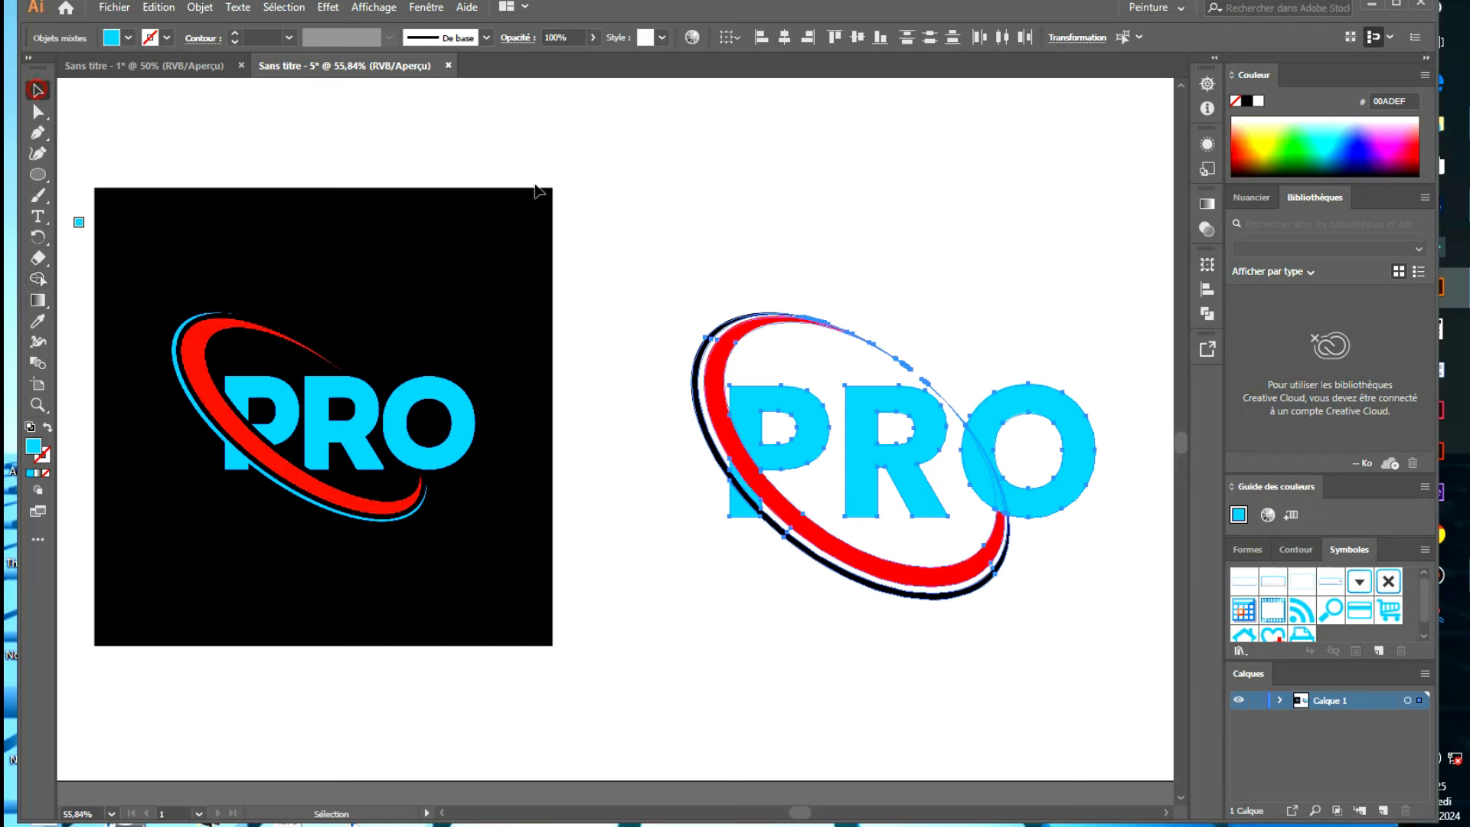
{"action": "key", "text": "ctrl+shift+a"}
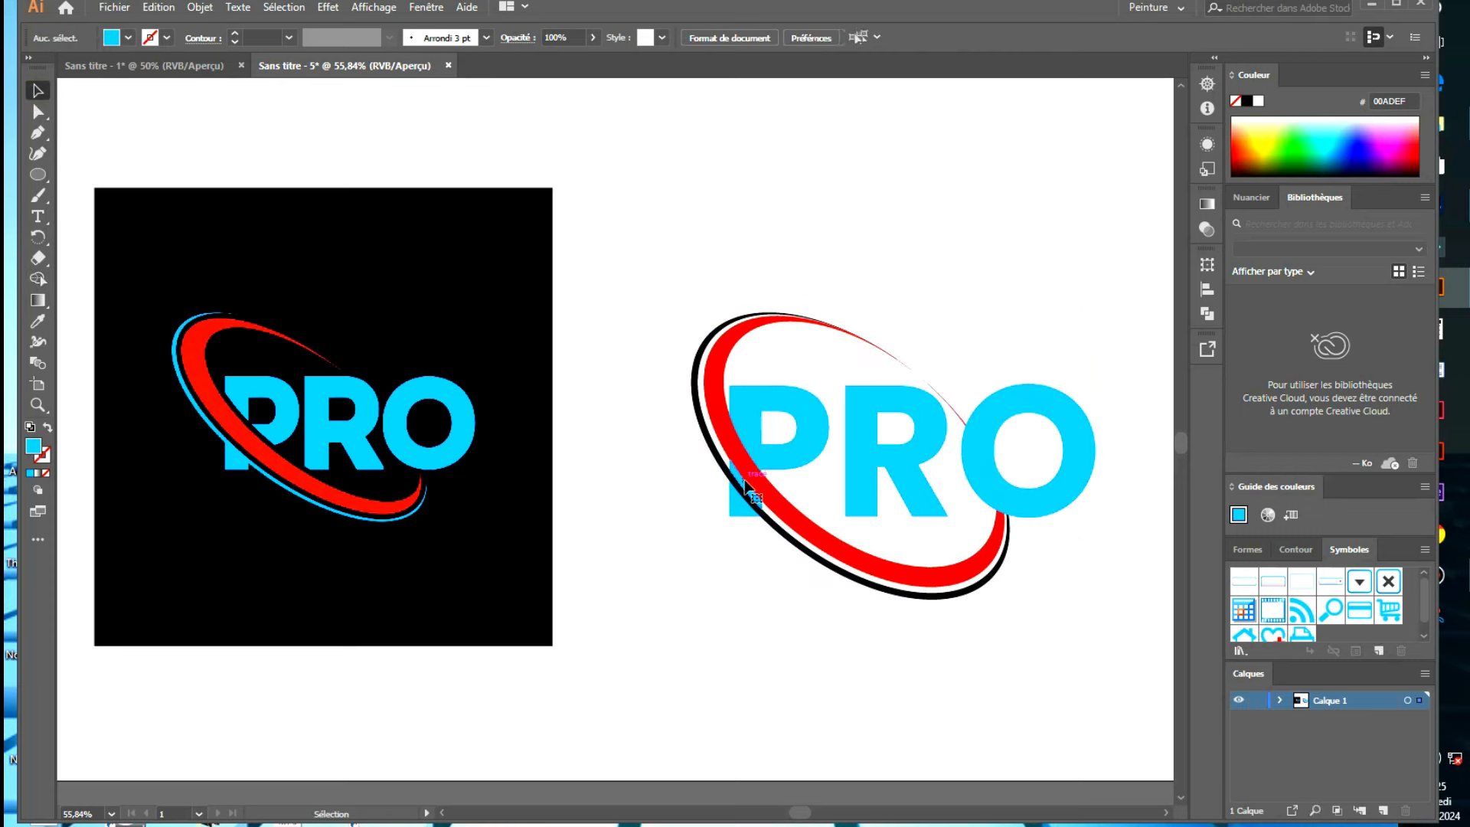
{"action": "left_click", "coordinate": [747, 486]}
{"action": "key", "text": "Delete"}
Recolor the thin black outer band with the cyan 00ADEF sampled from the reference logo, then deselect it
{"action": "left_click", "coordinate": [766, 514]}
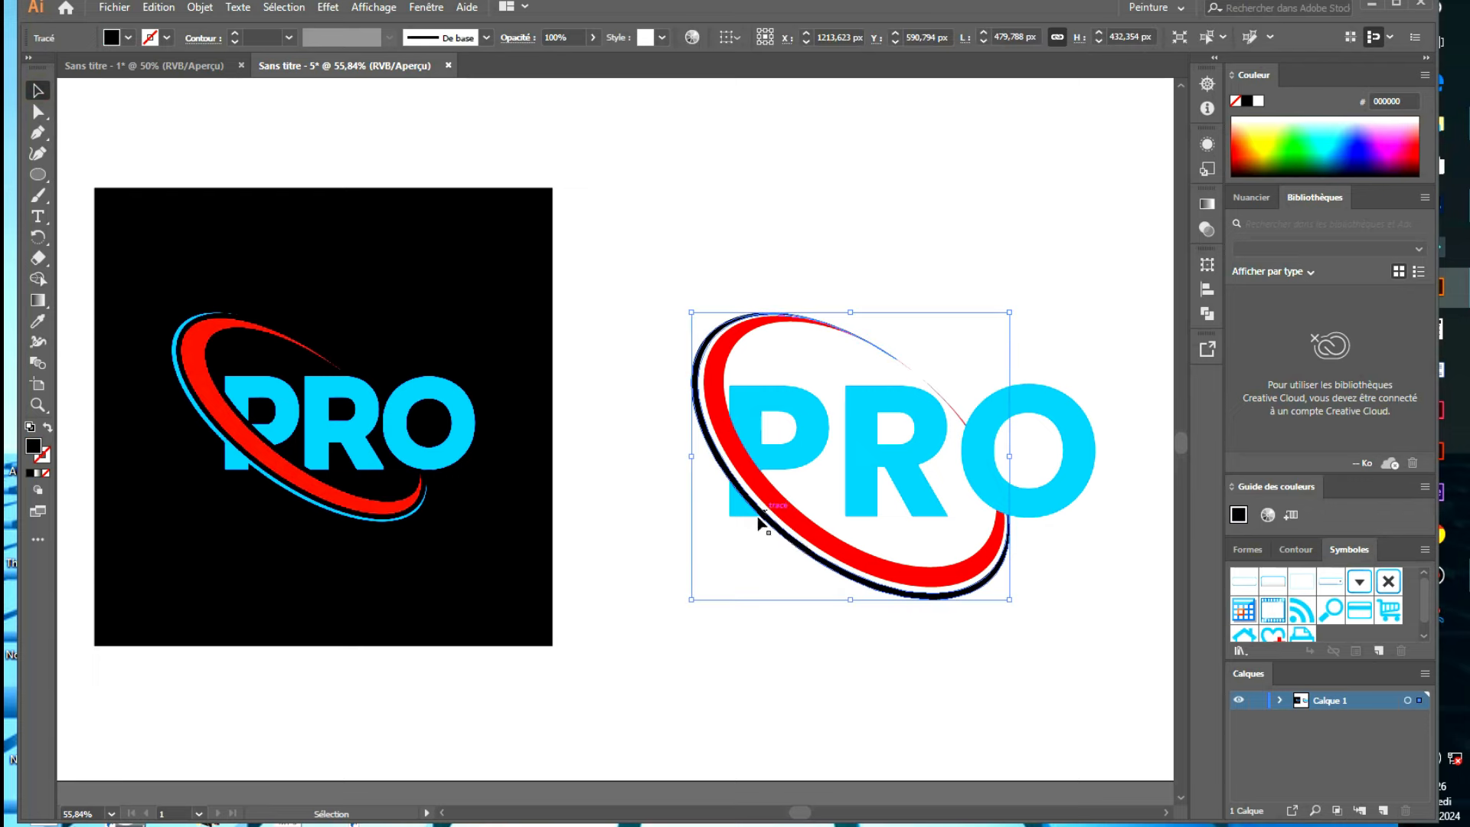
{"action": "left_click", "coordinate": [44, 323]}
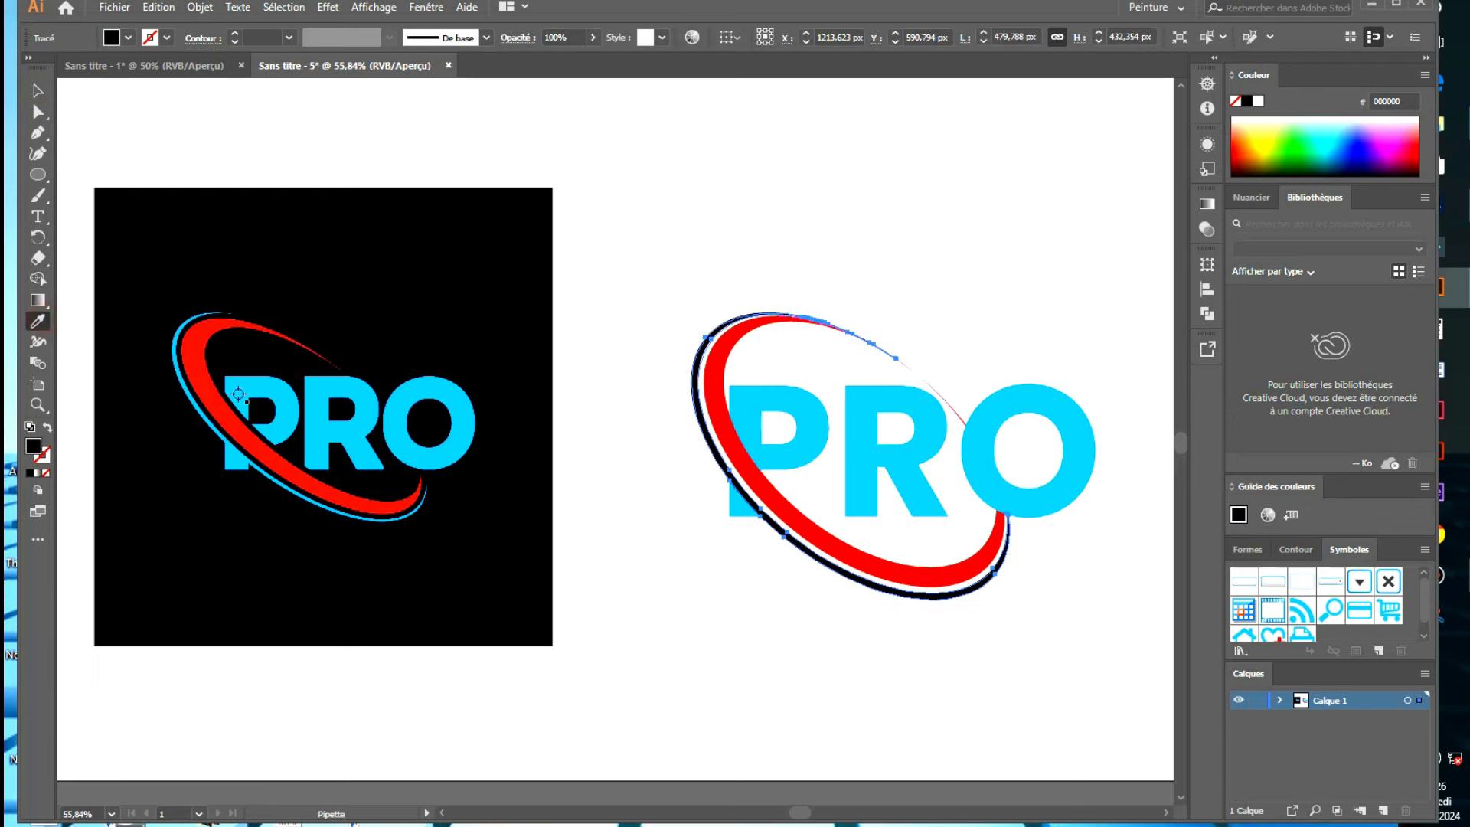
{"action": "left_click", "coordinate": [438, 392]}
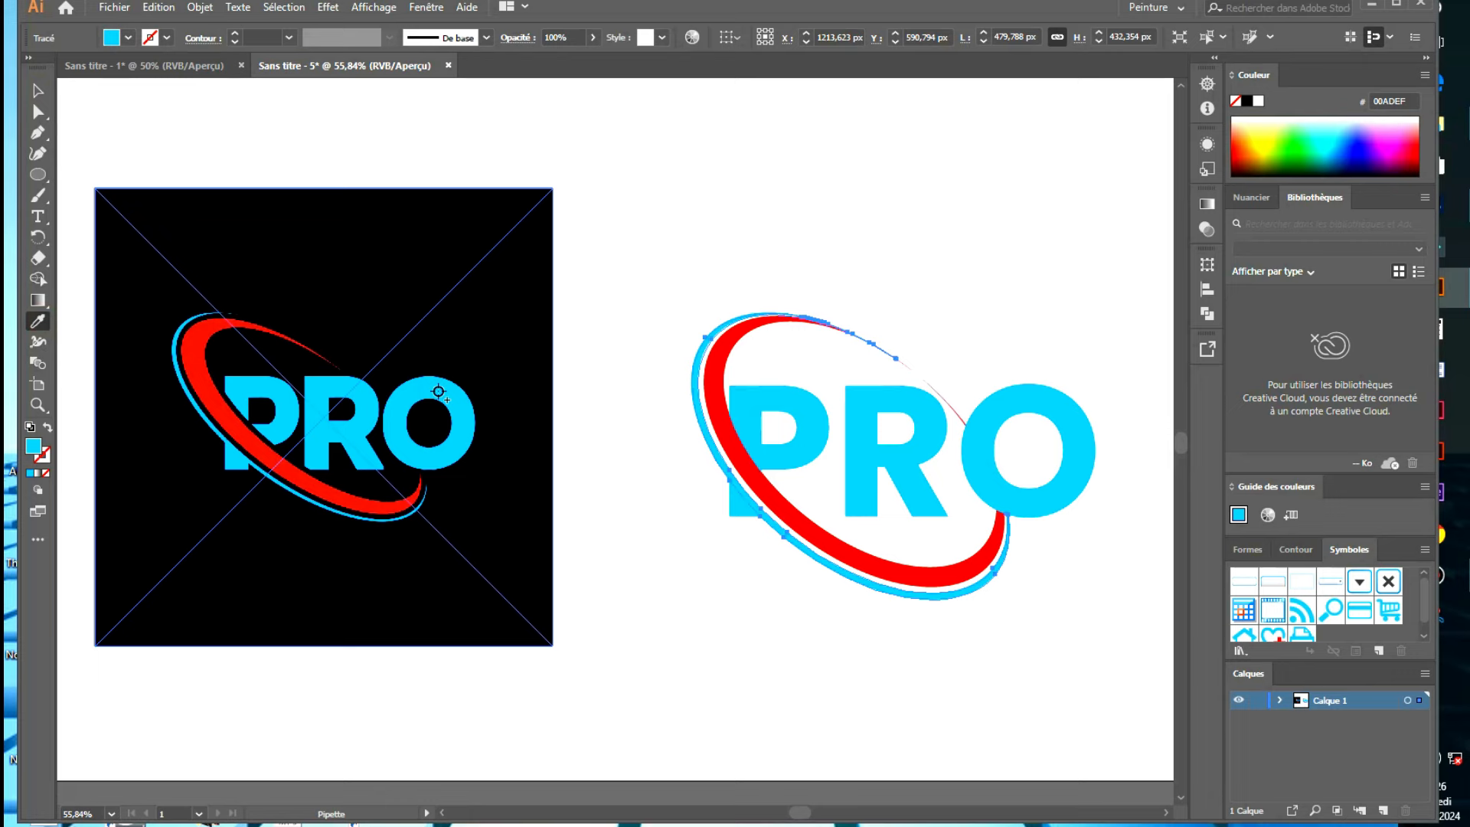
{"action": "left_click", "coordinate": [38, 90]}
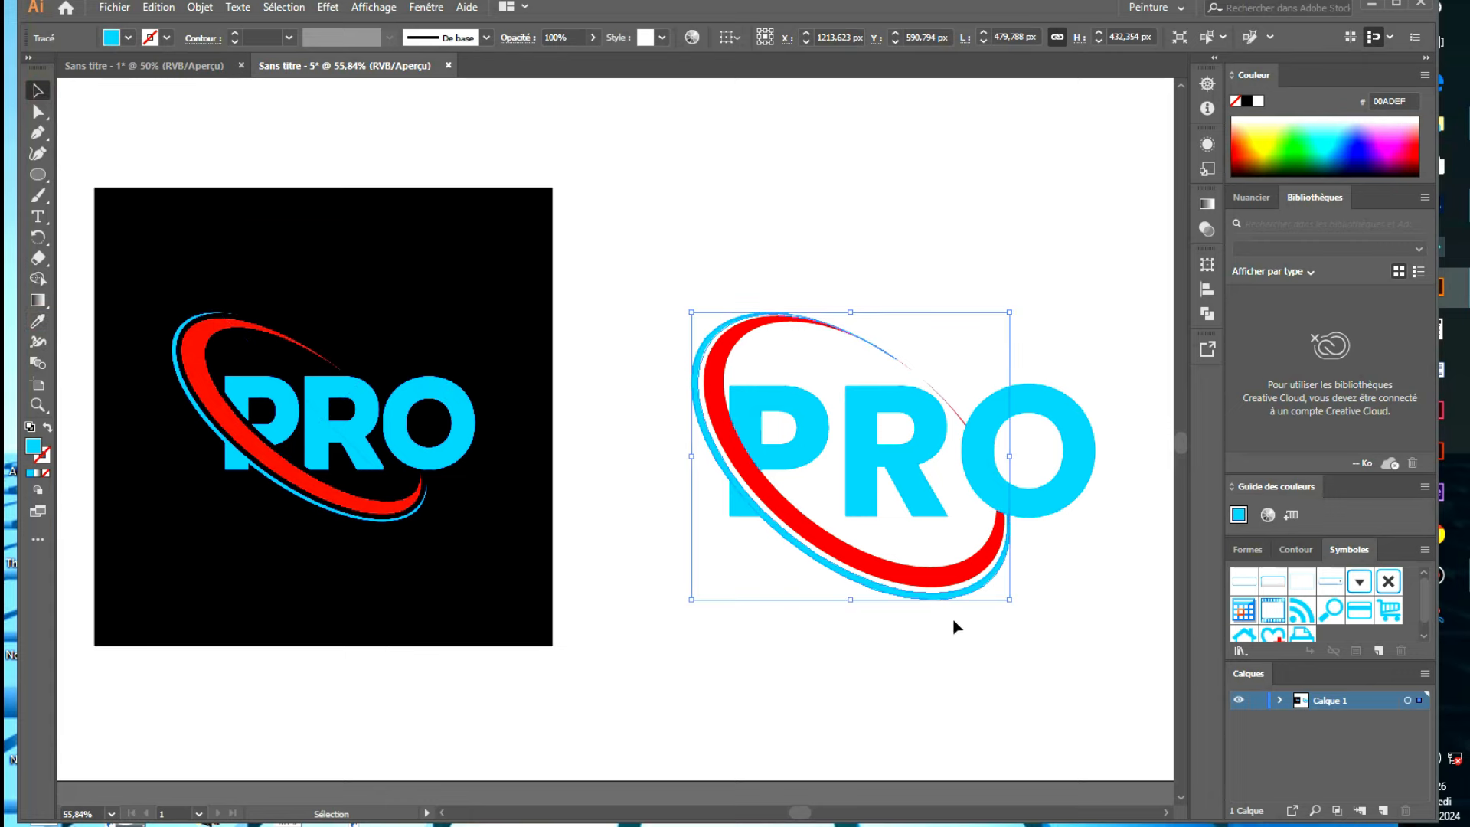
{"action": "left_click", "coordinate": [959, 660]}
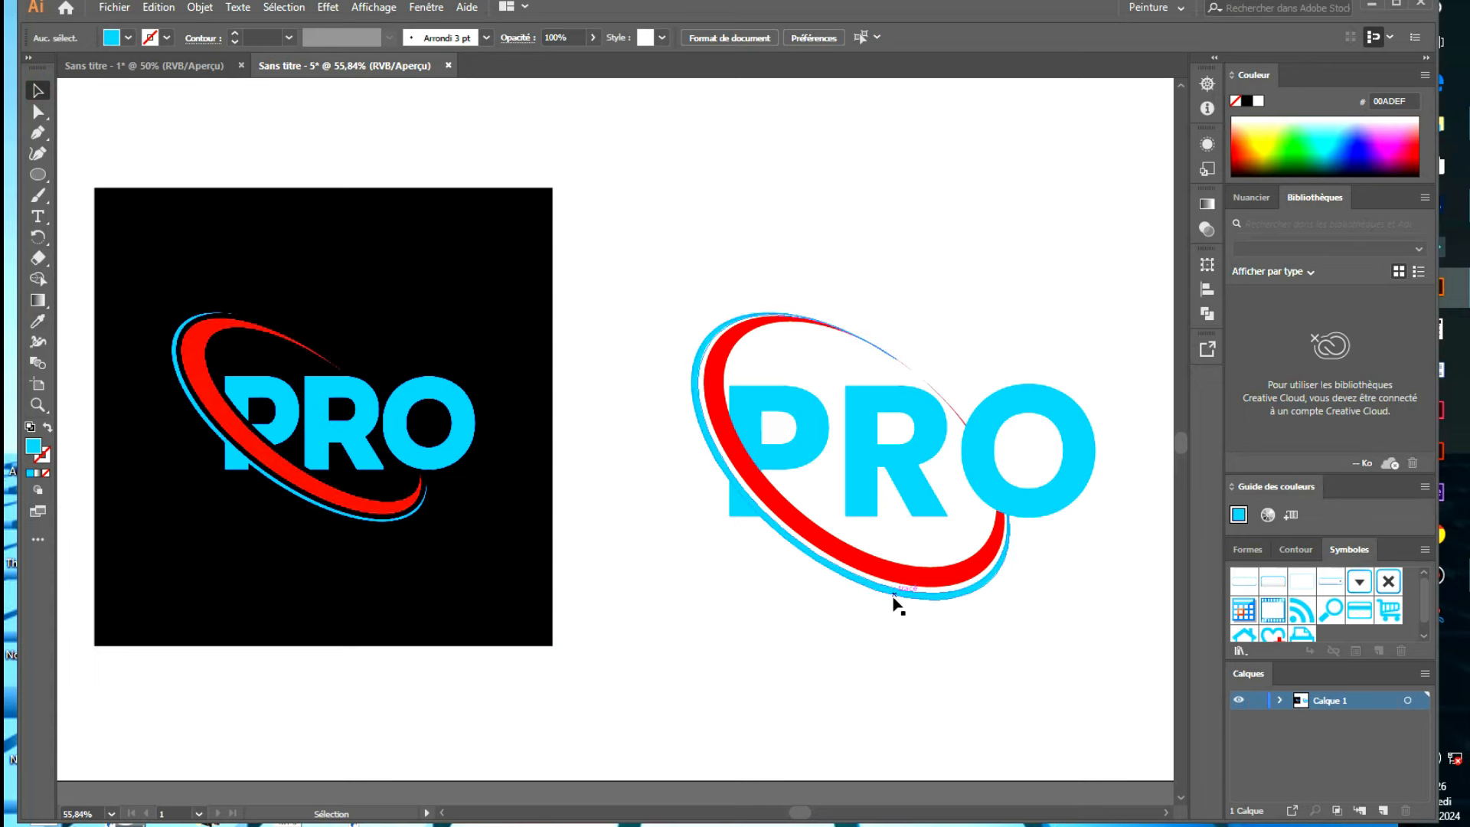
Delete the thin red swoosh remnant between the letters R and O
{"action": "left_click", "coordinate": [951, 410]}
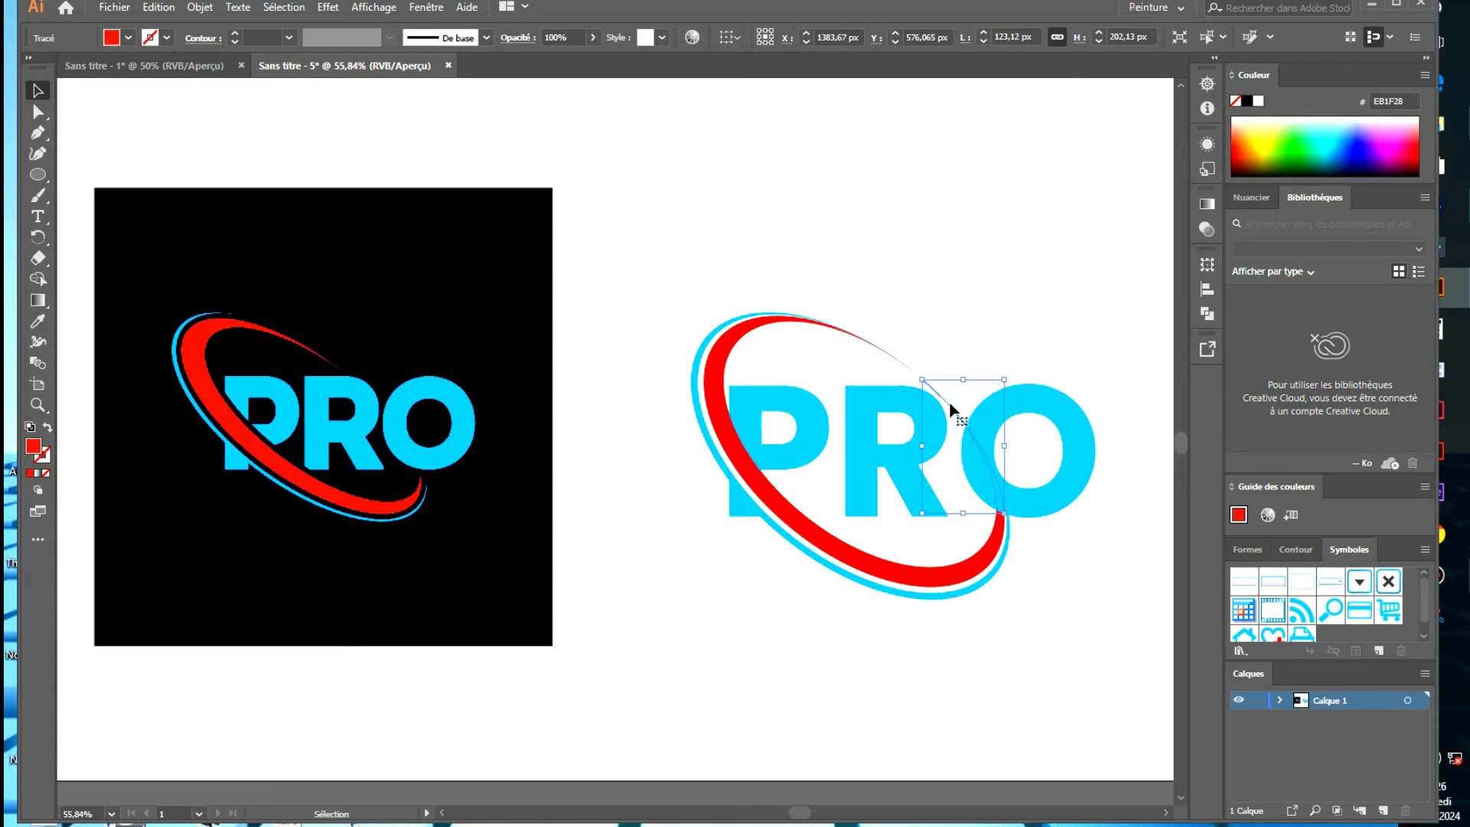
{"action": "left_click", "coordinate": [954, 414]}
{"action": "left_click", "coordinate": [958, 416]}
{"action": "key", "text": "Delete"}
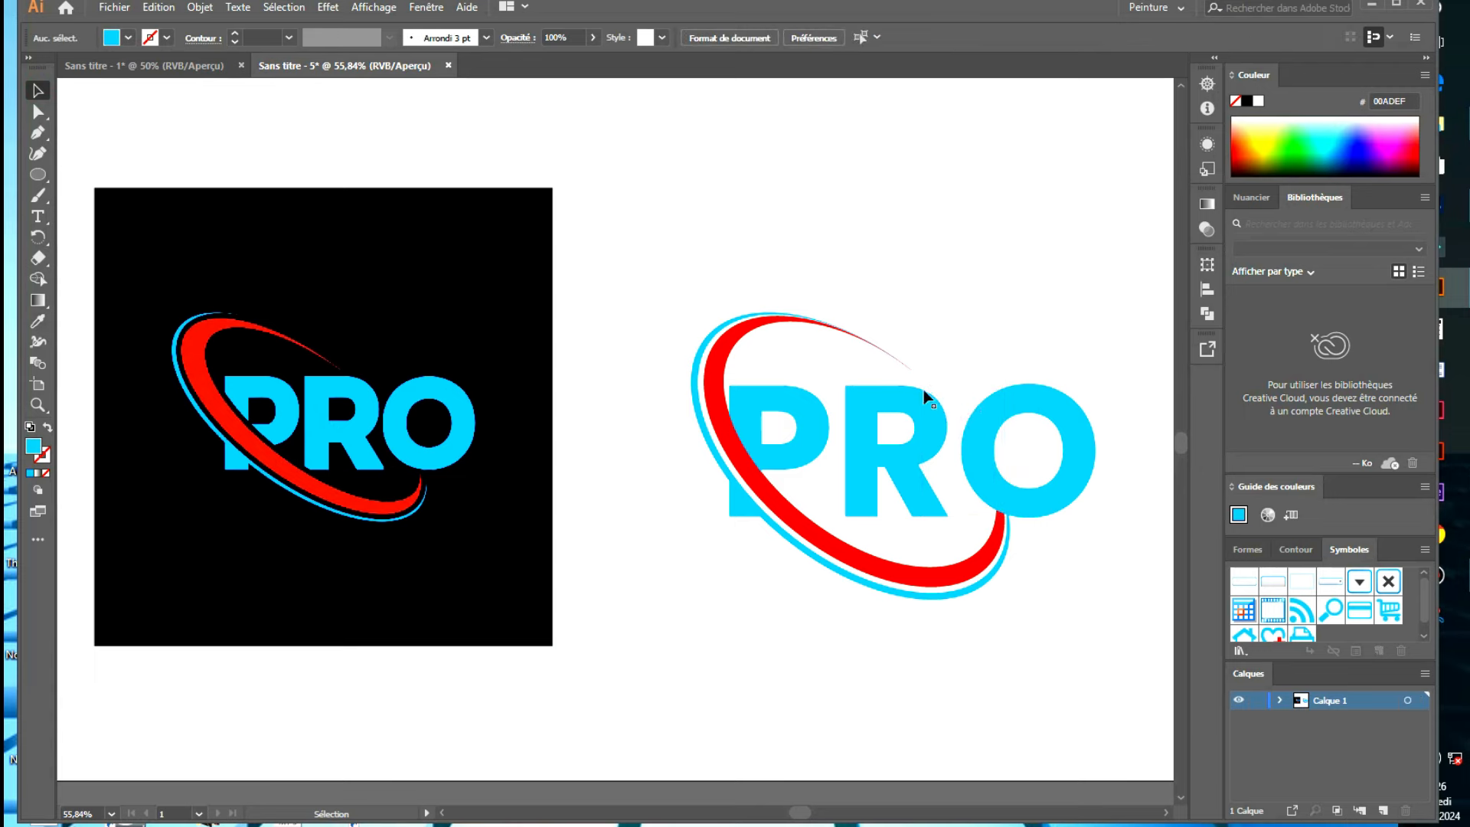